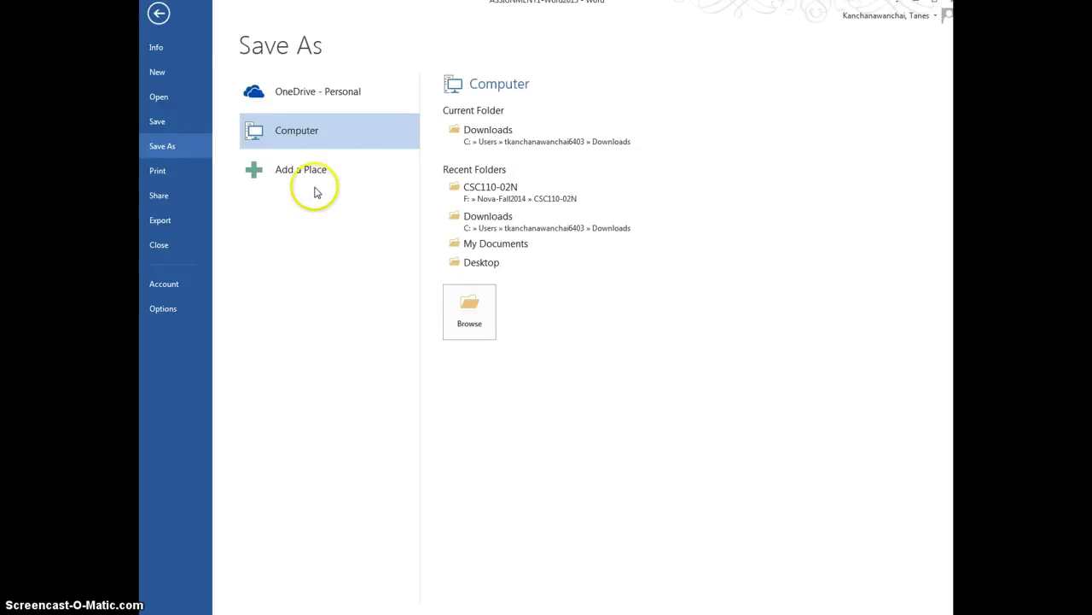
Open the Save As dialog on the personal OneDrive folder, with file name ASSIGNMENT1-Word2013
left_click(301, 104)
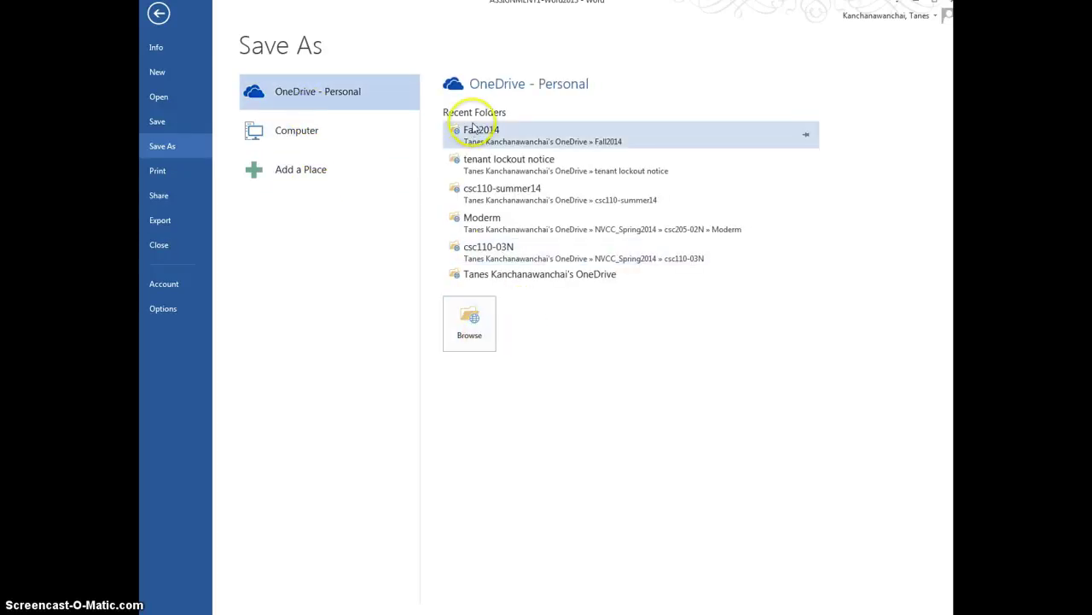
left_click(479, 323)
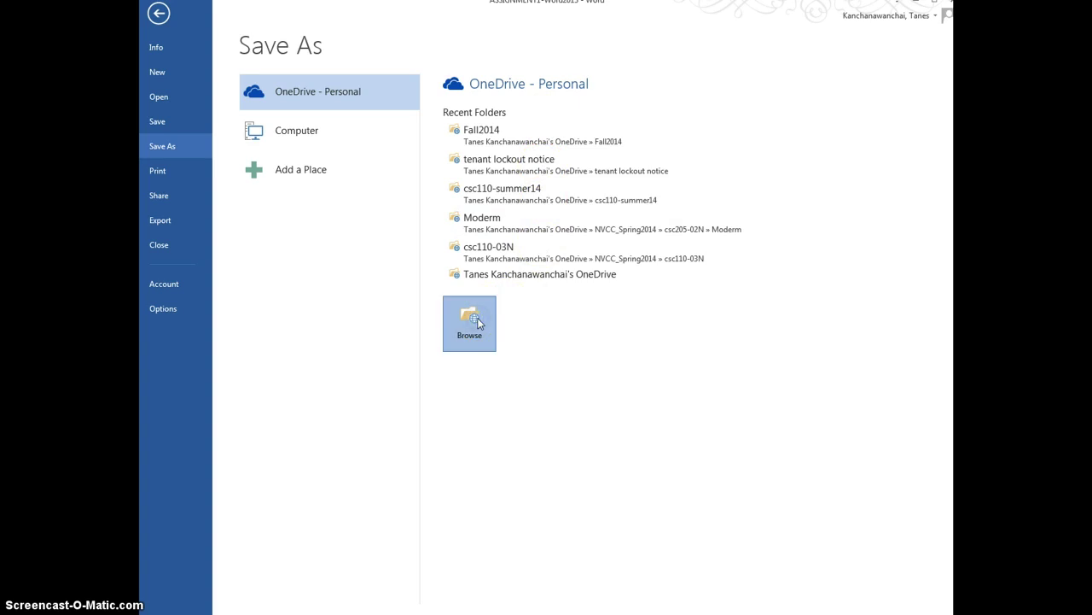
left_click(313, 148)
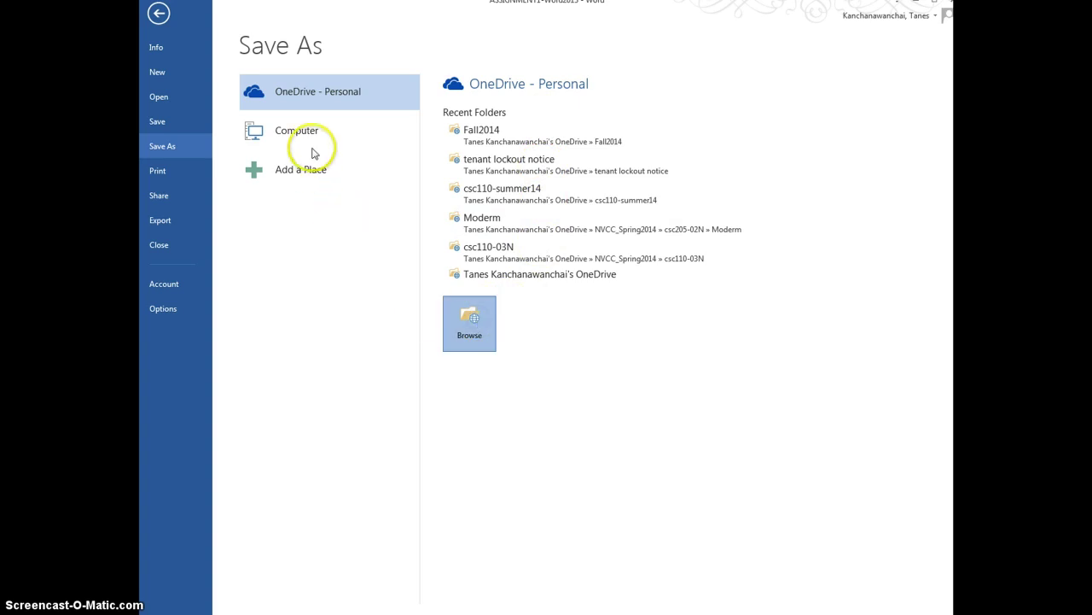
left_click(290, 130)
left_click(311, 139)
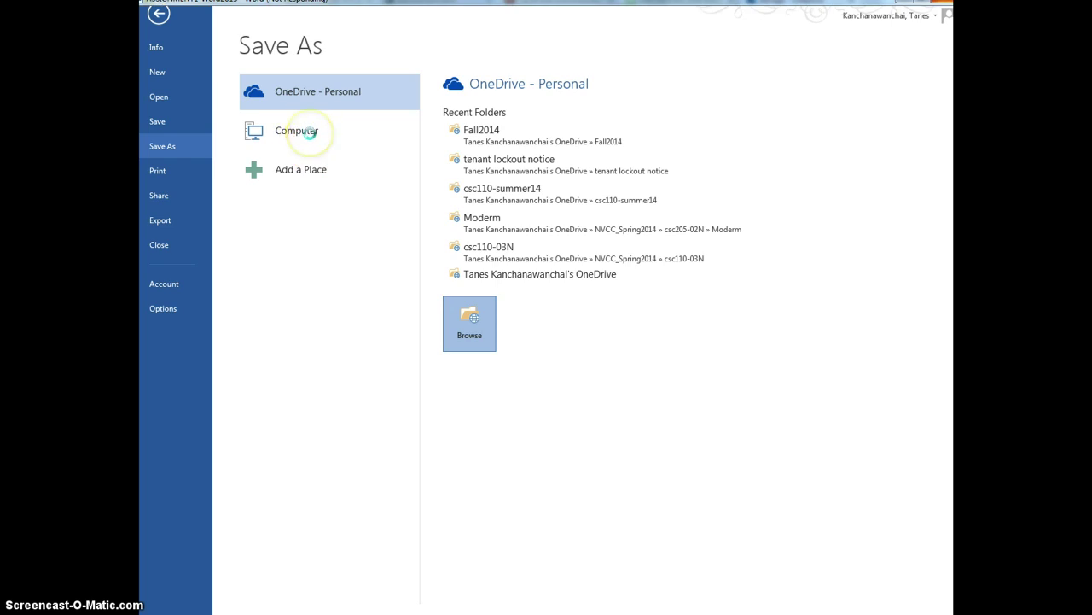
left_click(345, 163)
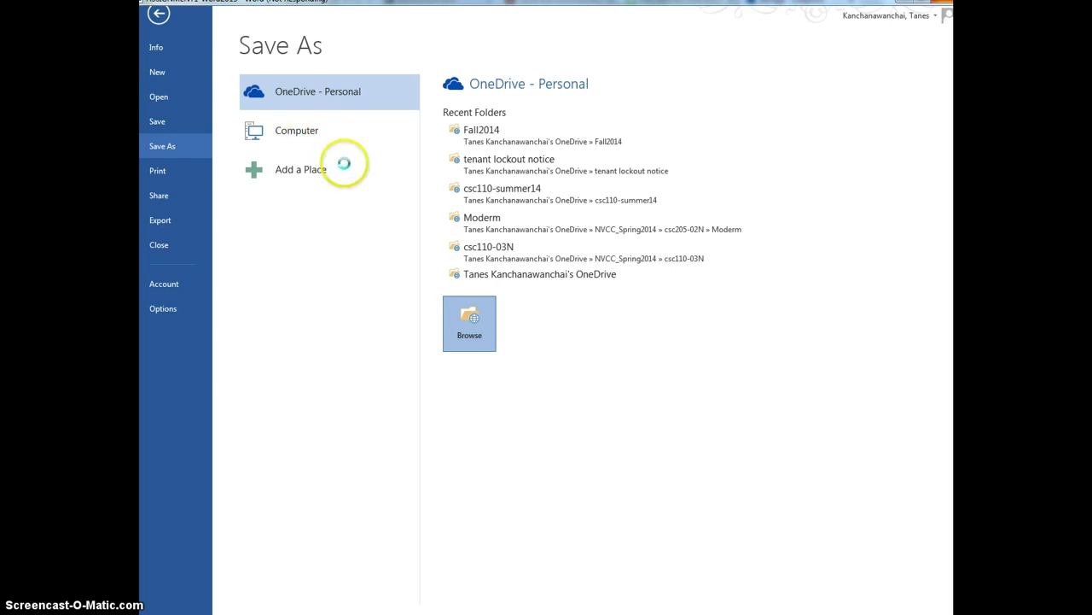
left_click(361, 178)
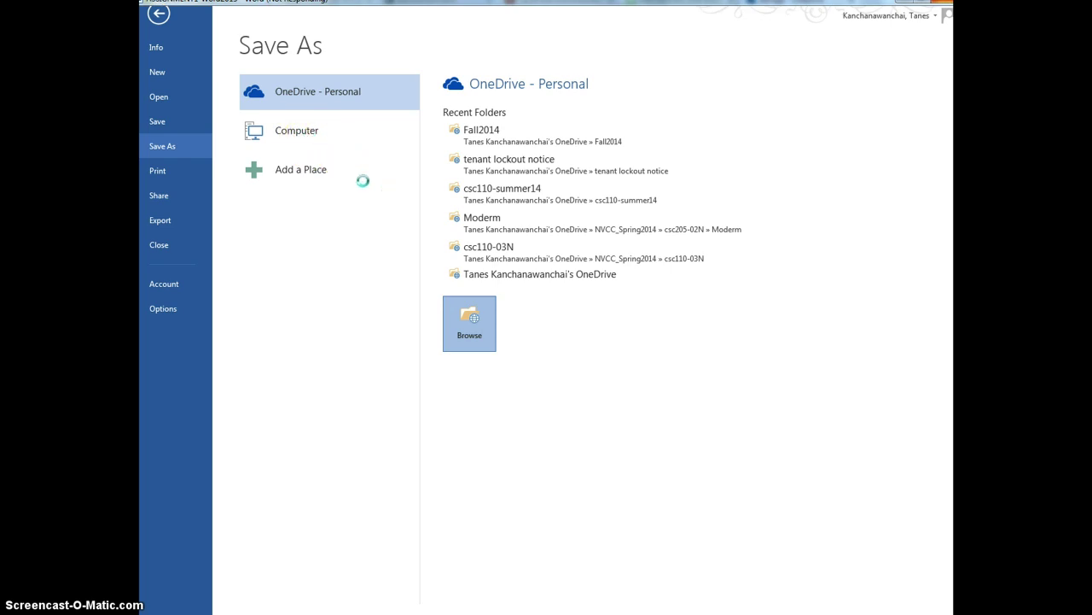
left_click(485, 324)
Open the Fall2014 folder in the Save As dialog and save ASSIGNMENT1-Word2013 there
left_click(465, 333)
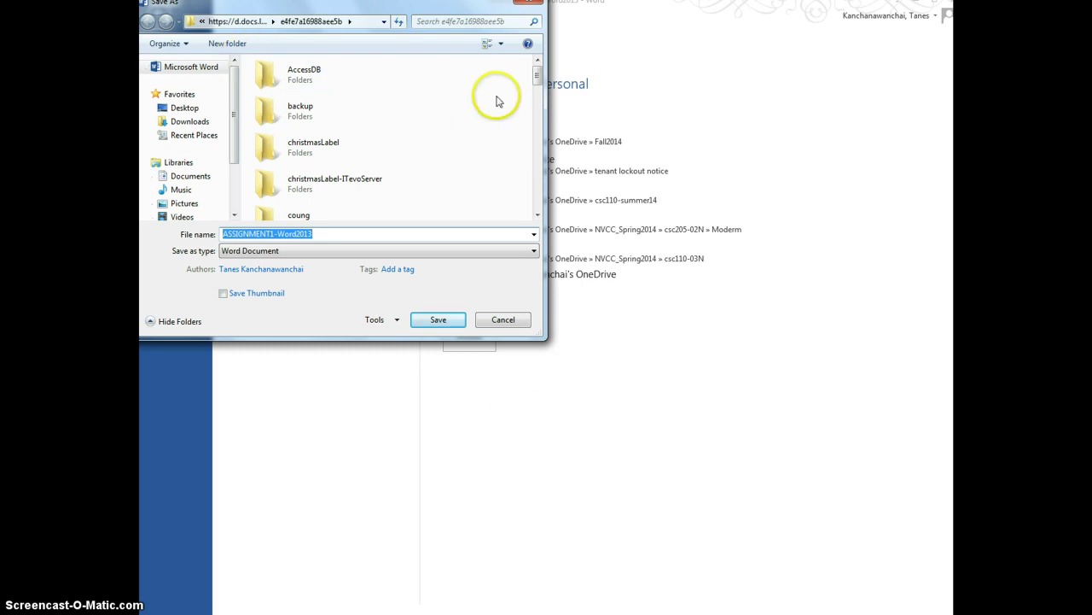
left_click_drag(533, 77, 540, 128)
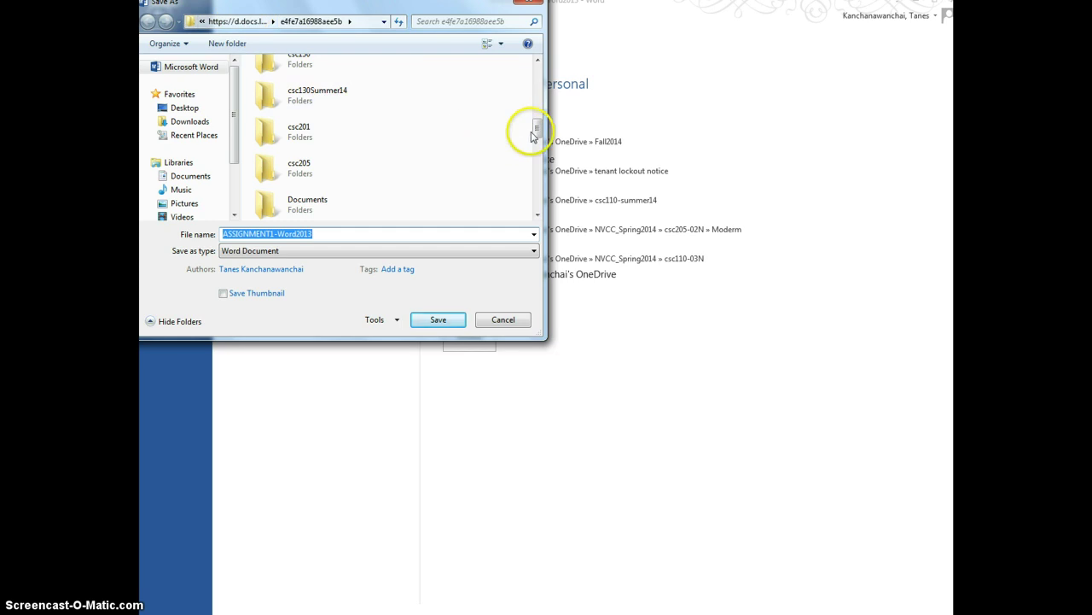
left_click_drag(536, 132, 538, 147)
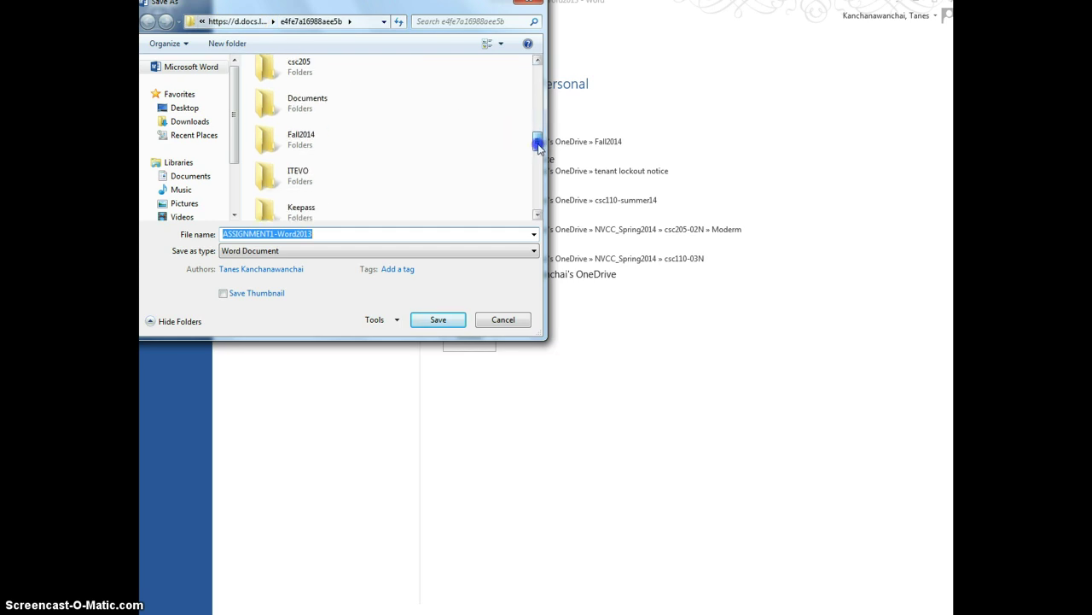
left_click(350, 139)
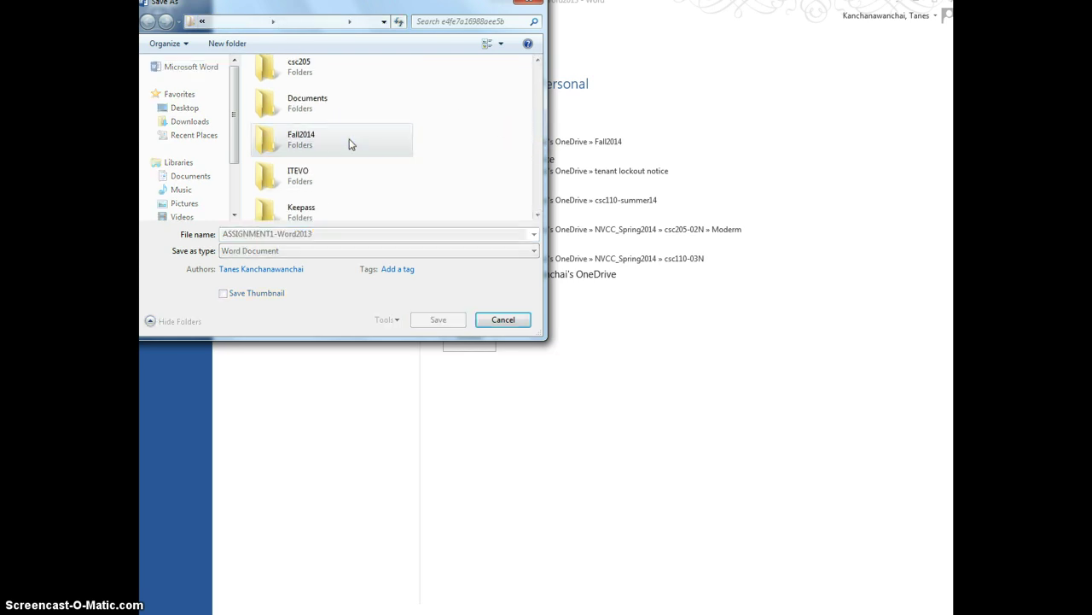
double_click(349, 139)
left_click(433, 320)
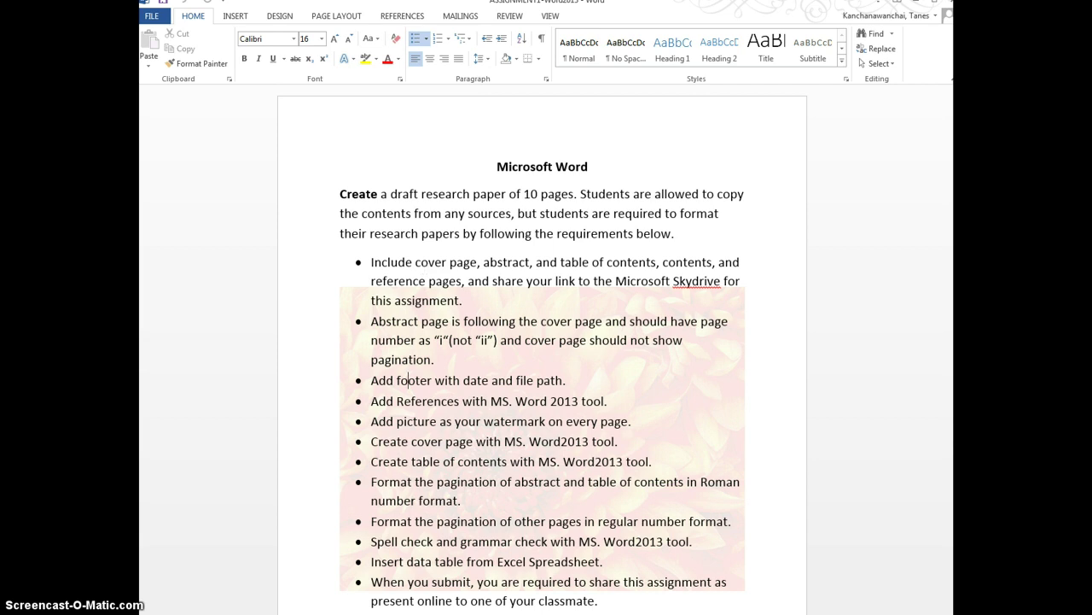
mouse_move(392, 614)
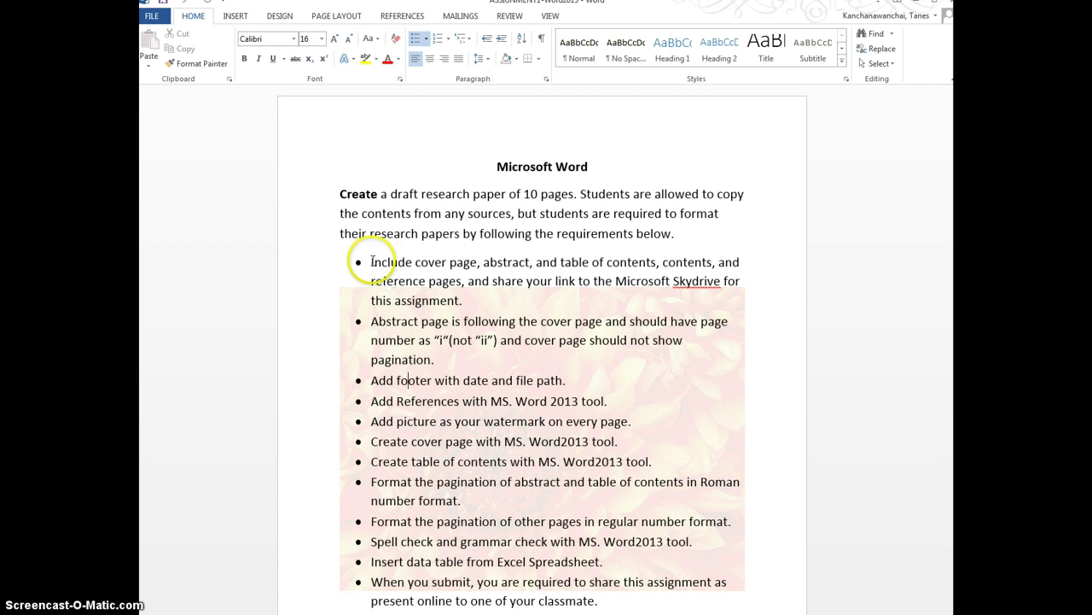
left_click_drag(372, 262, 727, 293)
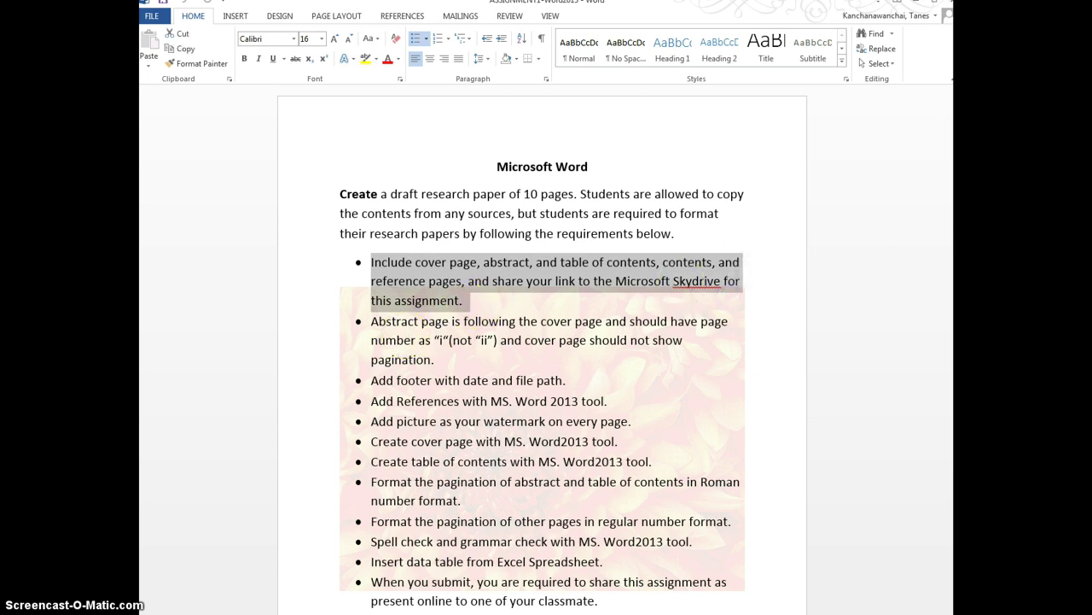
left_click(370, 322)
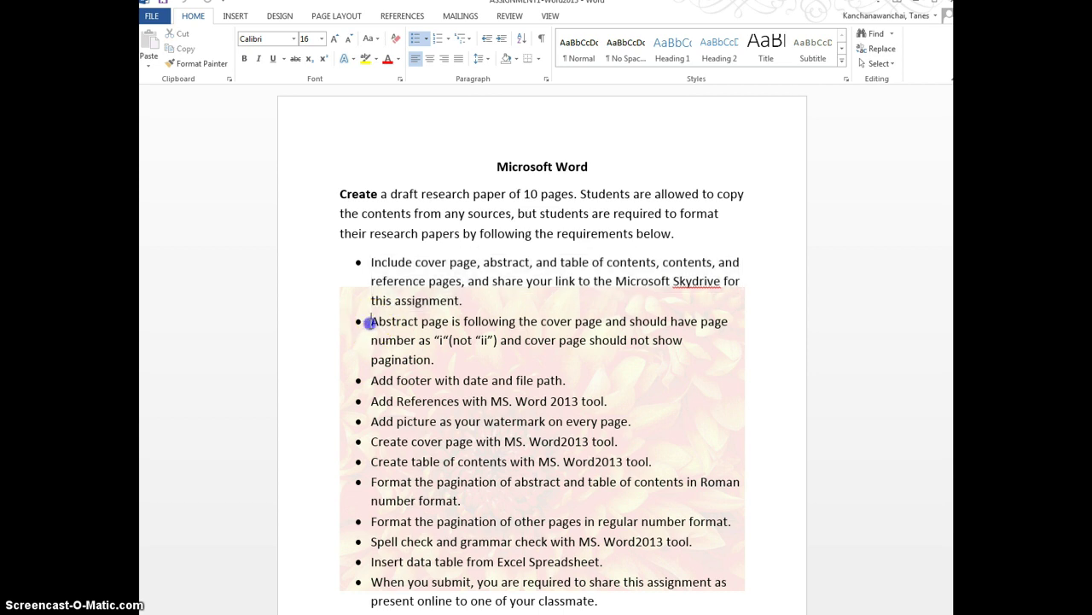
left_click_drag(370, 321, 416, 358)
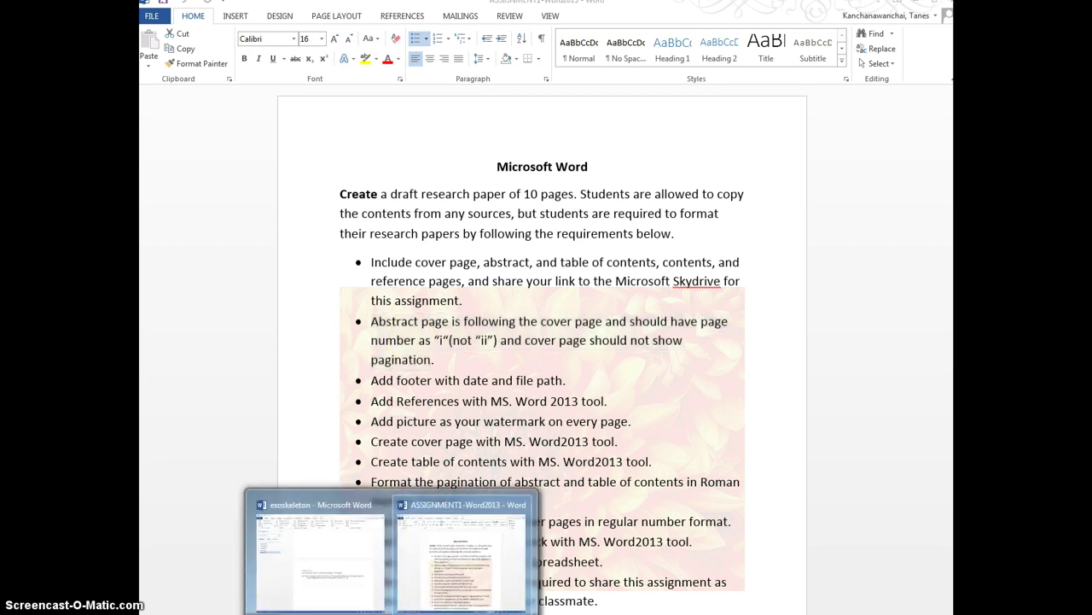
Switch to the exoskeleton paper and scroll back to its Abstract page after the cover page
left_click(323, 595)
scroll(488, 487, "up", 3)
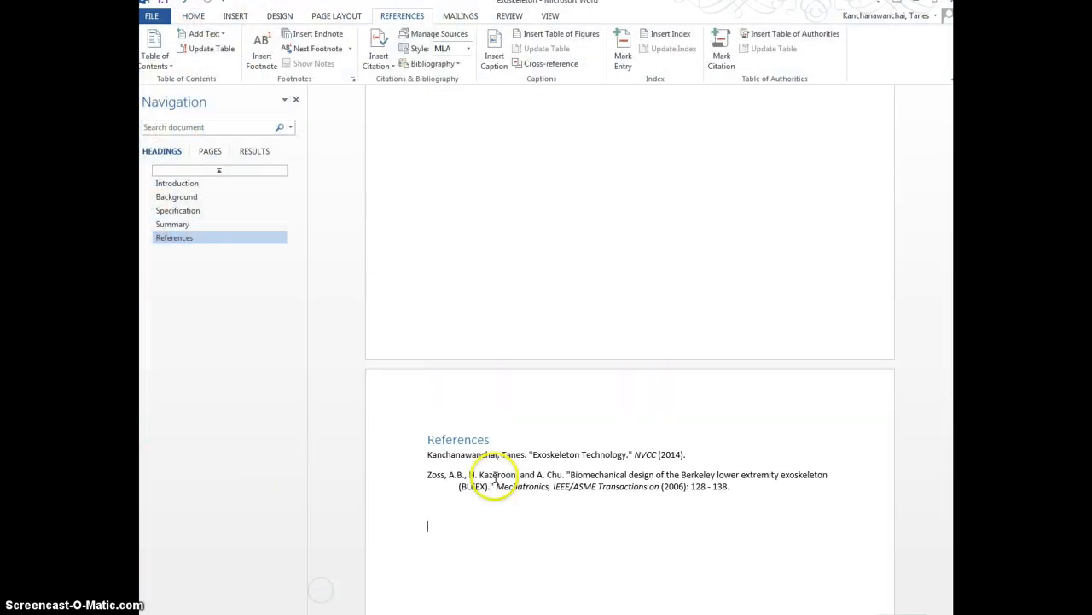
left_click_drag(950, 529, 951, 89)
scroll(630, 342, "down", 5)
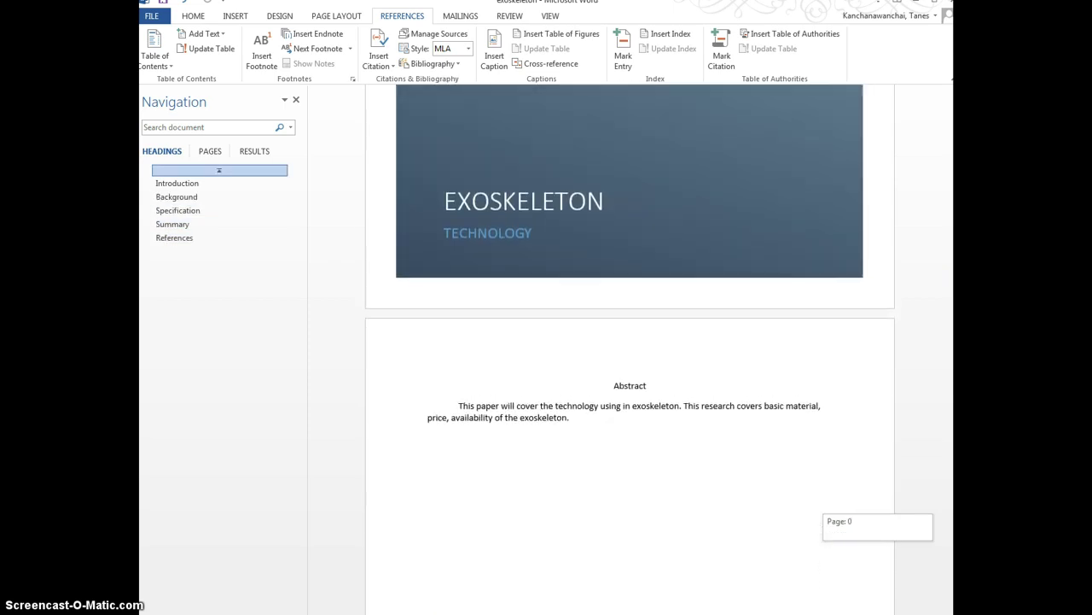
scroll(608, 149, "up", 8)
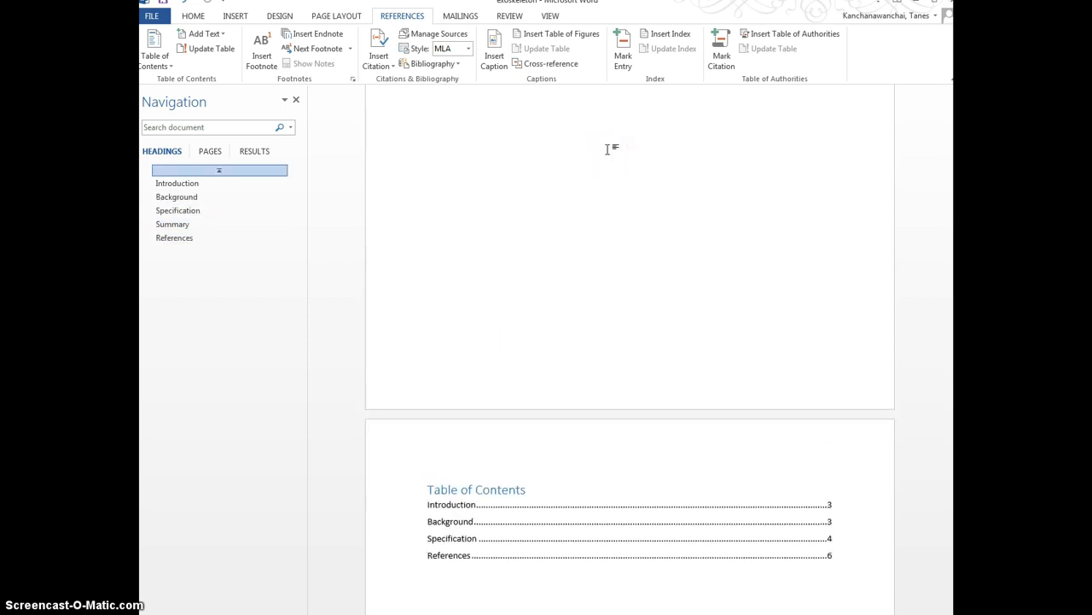
scroll(608, 150, "up", 1)
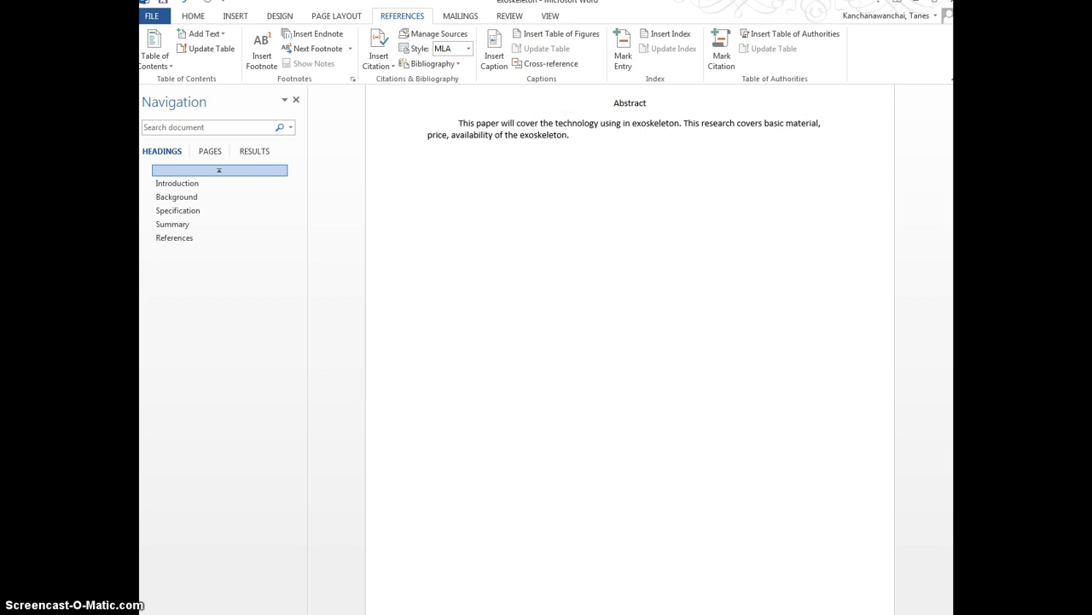
left_click(235, 16)
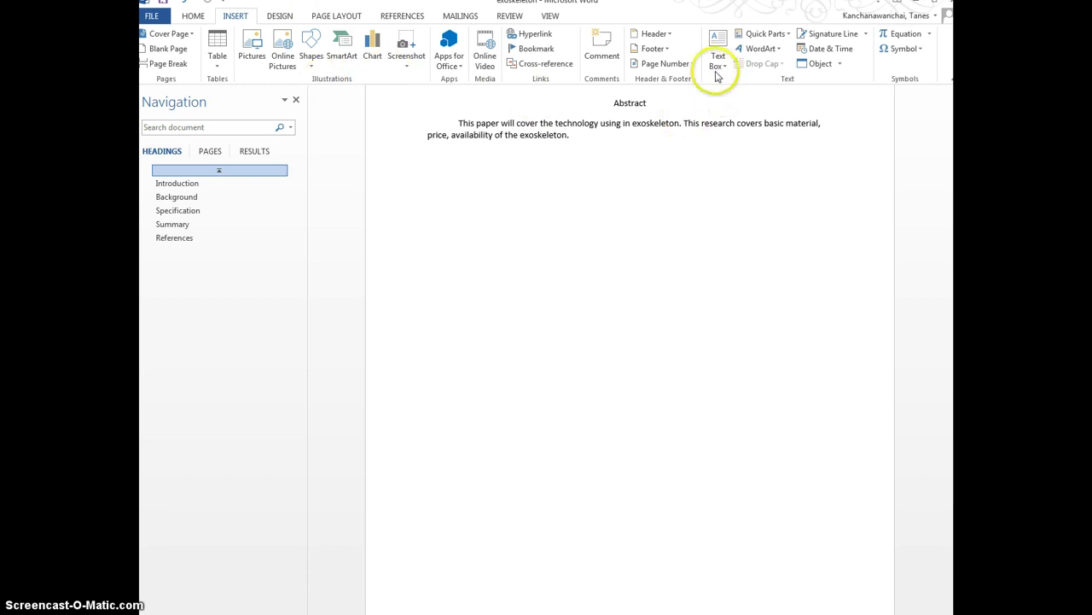
Insert a Plain Number 2 page number centred at the bottom of the pages
left_click(688, 69)
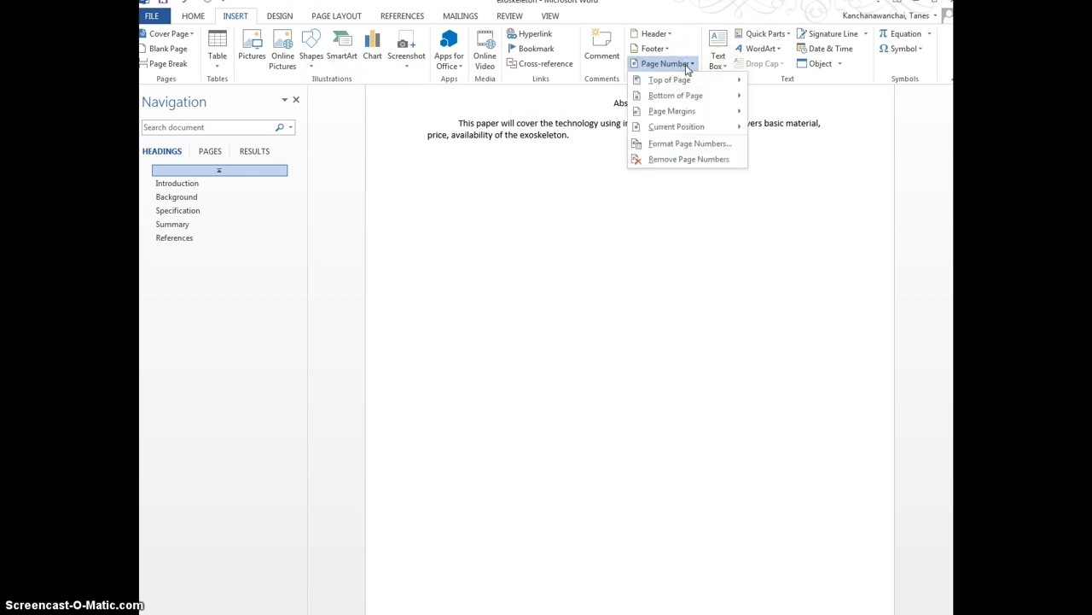
mouse_move(707, 101)
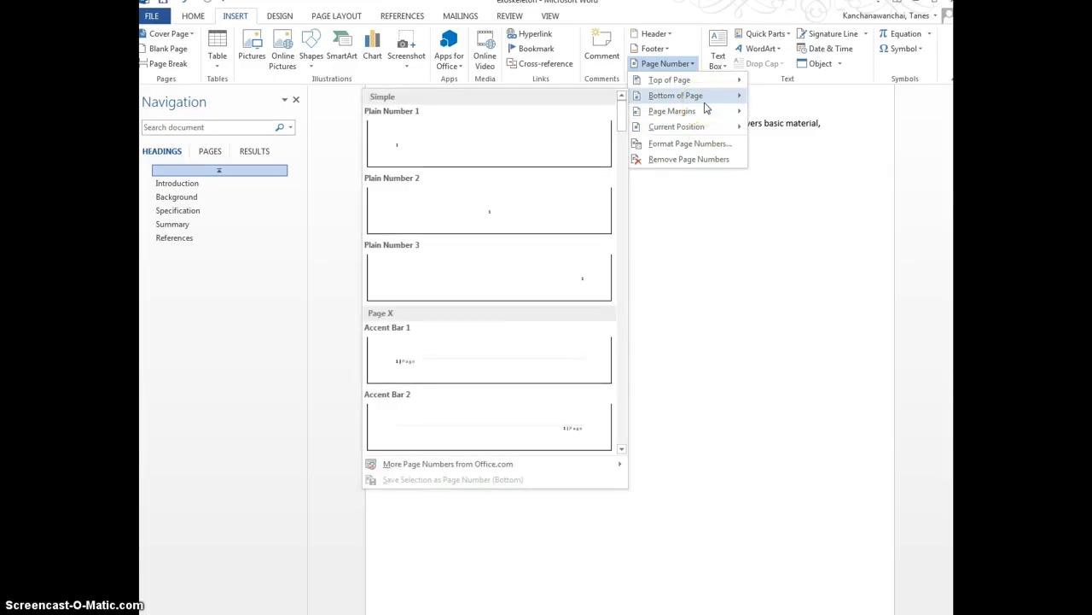
left_click(600, 194)
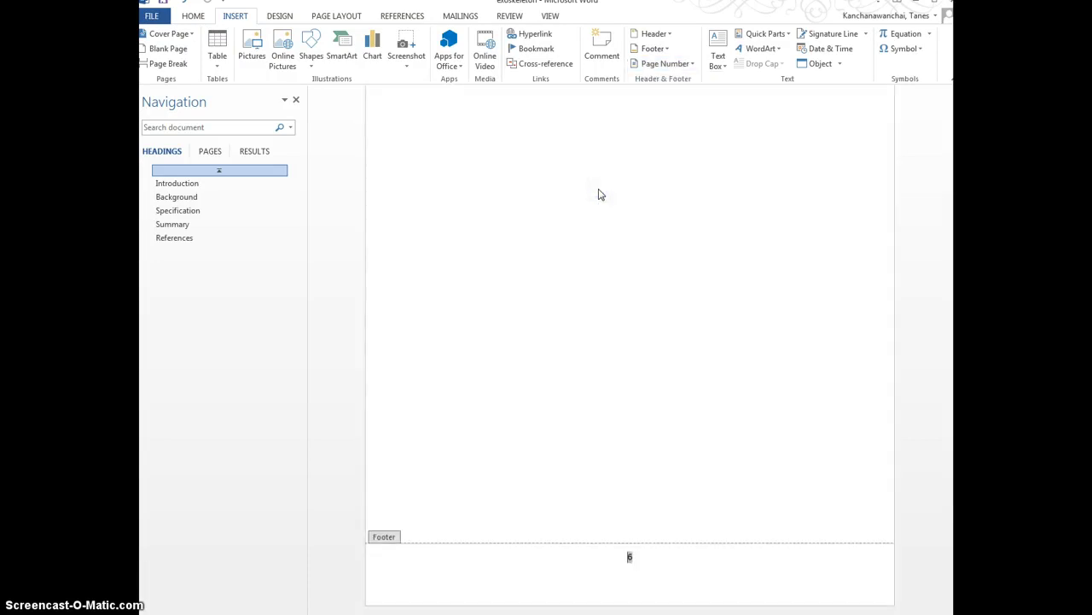
left_click(618, 524)
Check the footers: the Abstract page is numbered 1 and the cover page is unnumbered
scroll(621, 525, "up", 6)
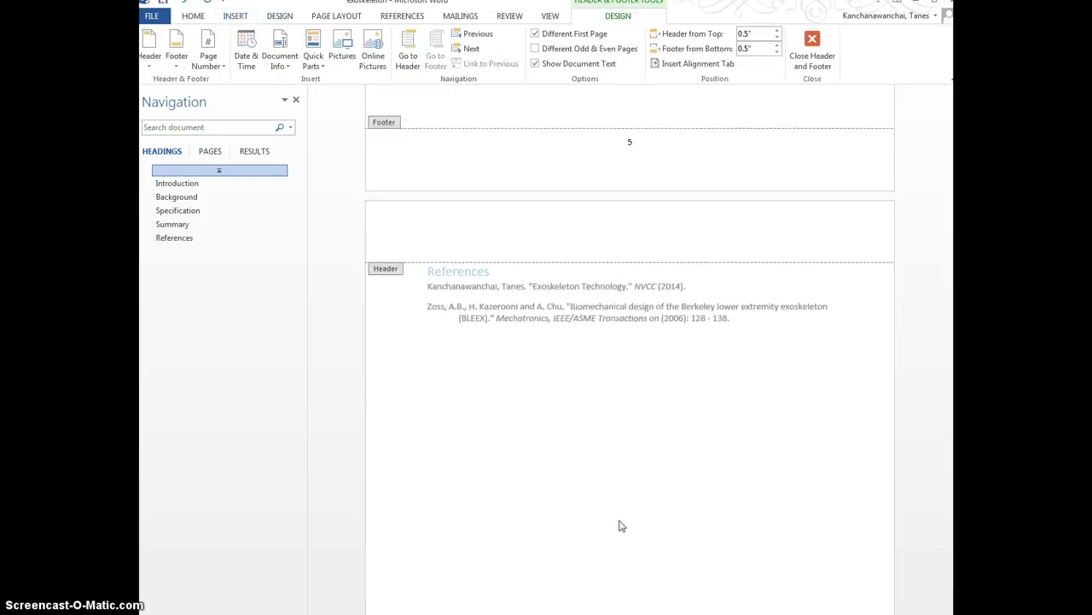
scroll(622, 526, "up", 15)
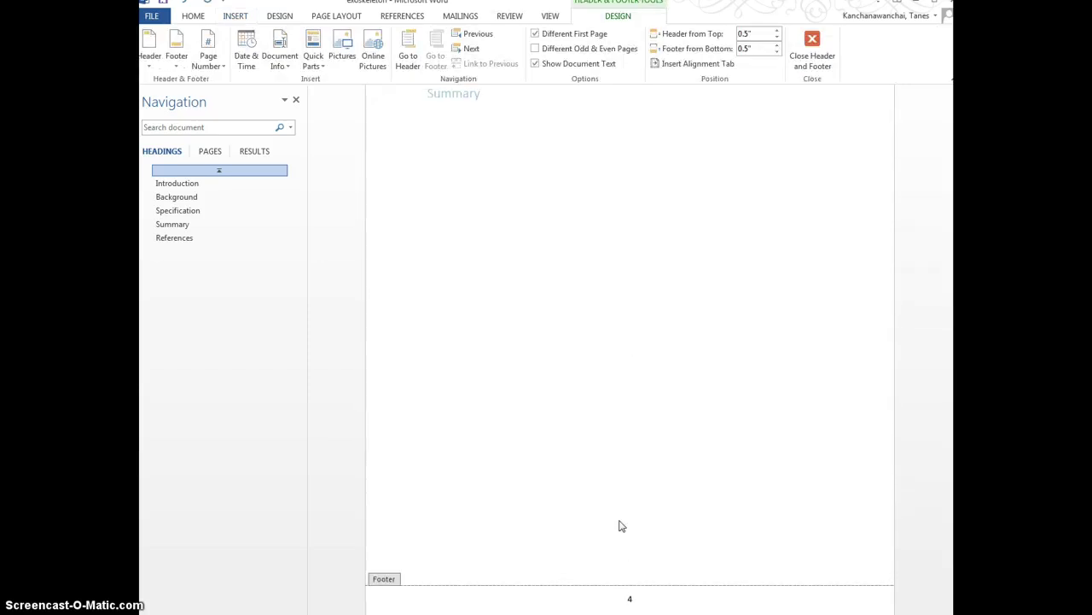
scroll(622, 525, "up", 15)
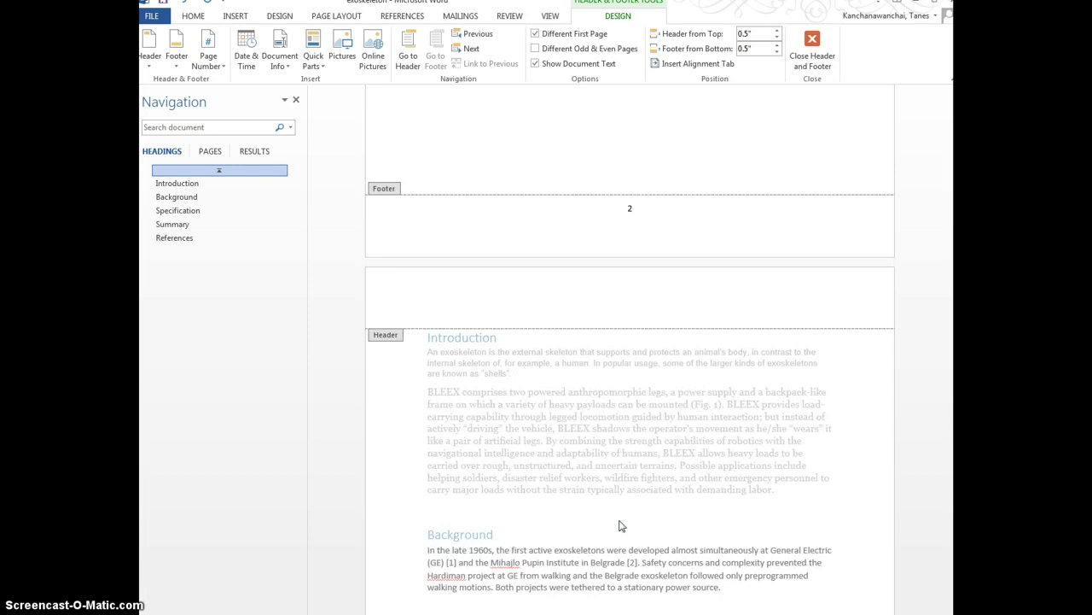
scroll(621, 525, "up", 10)
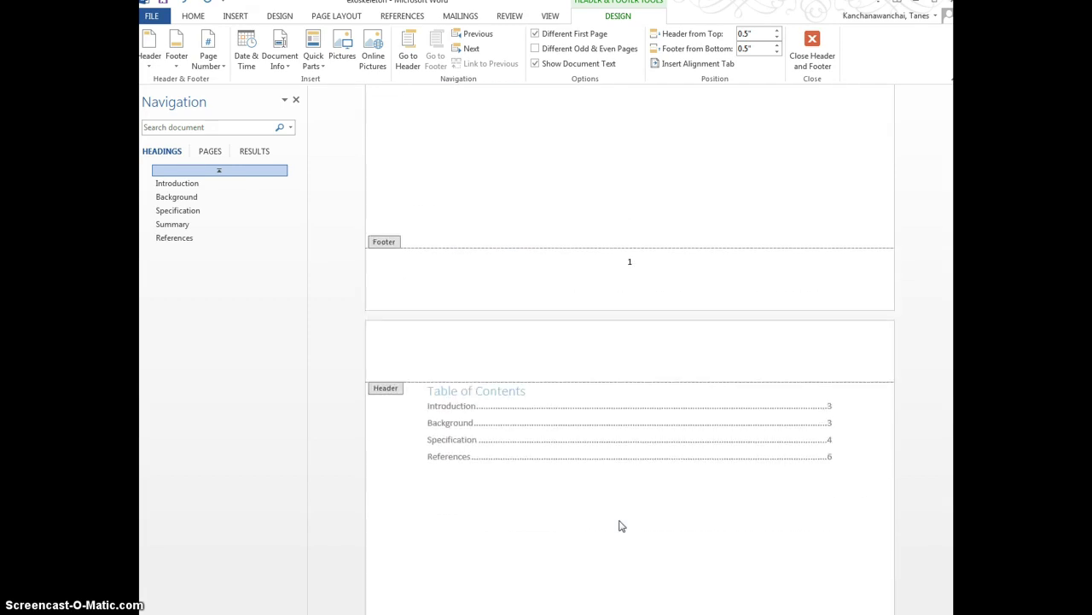
scroll(621, 526, "down", 2)
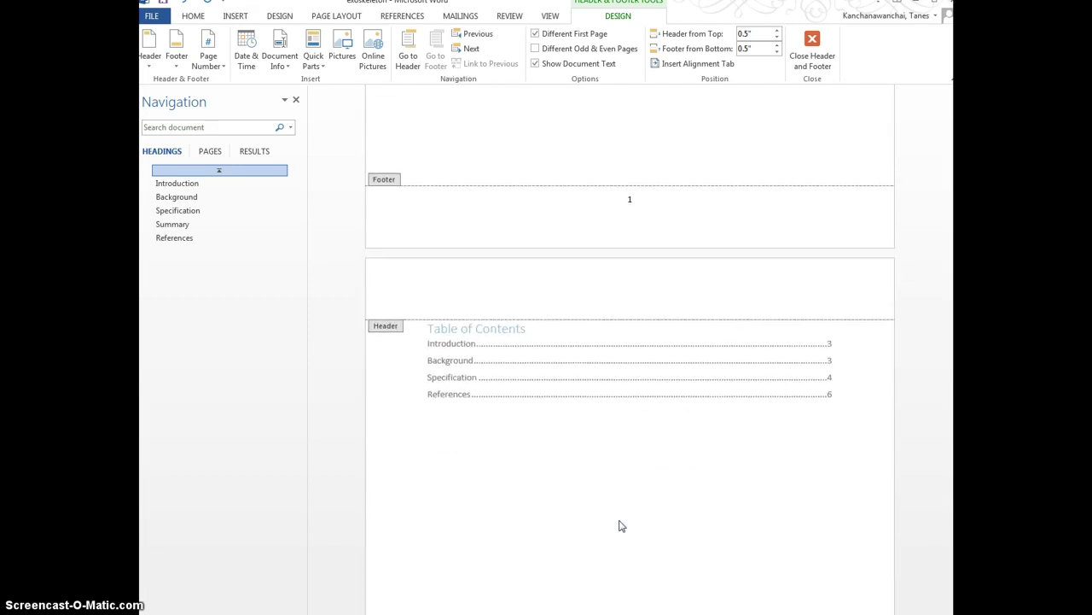
scroll(622, 526, "up", 10)
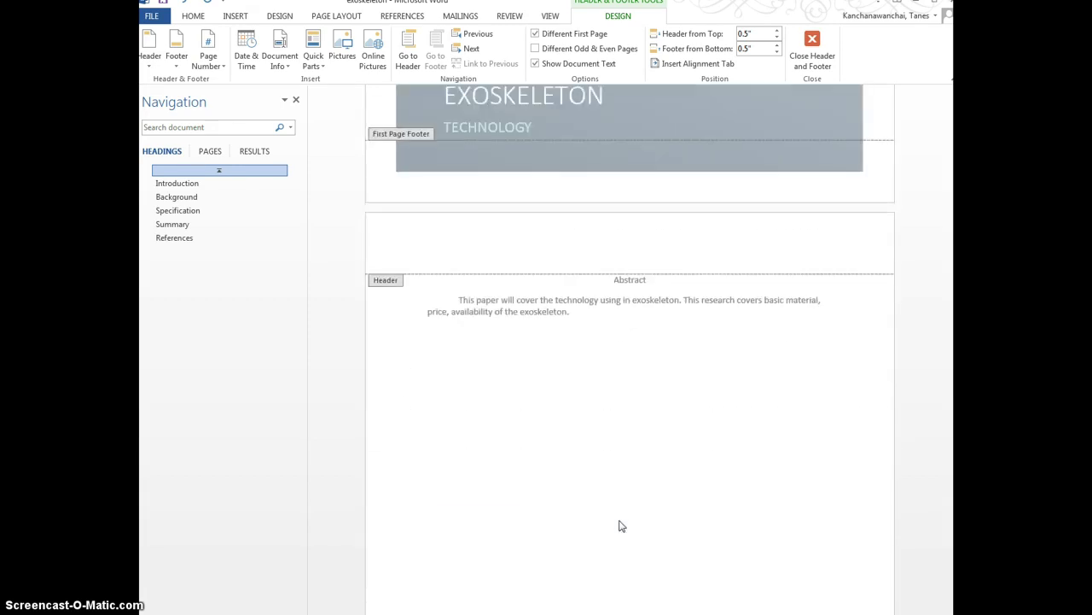
left_click(626, 442)
scroll(626, 444, "down", 10)
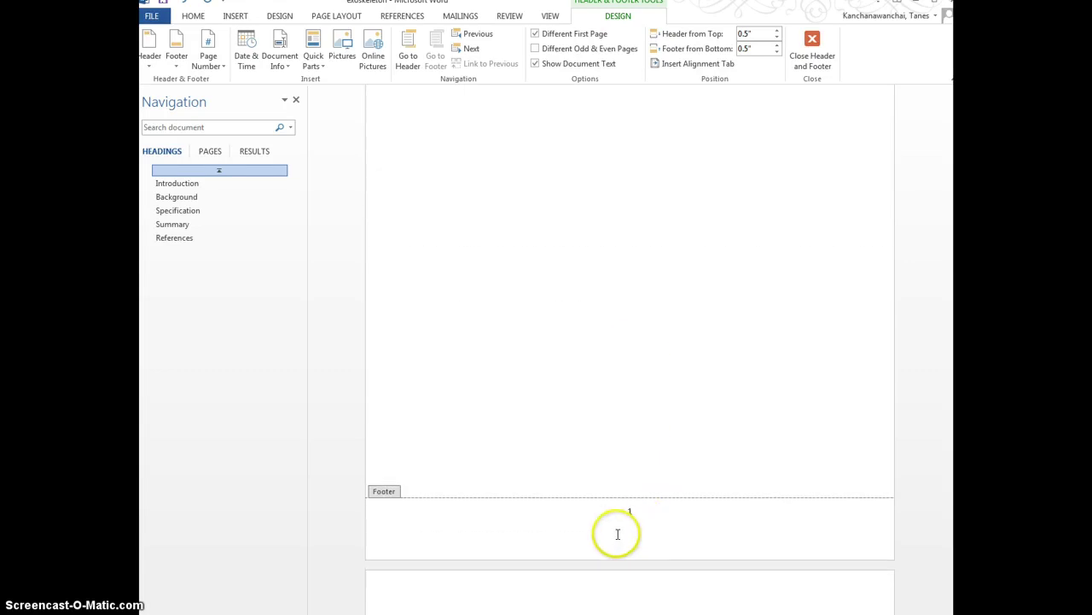
Format the page numbers as lowercase Roman numerals (i, ii, iii), starting at i
left_click(217, 66)
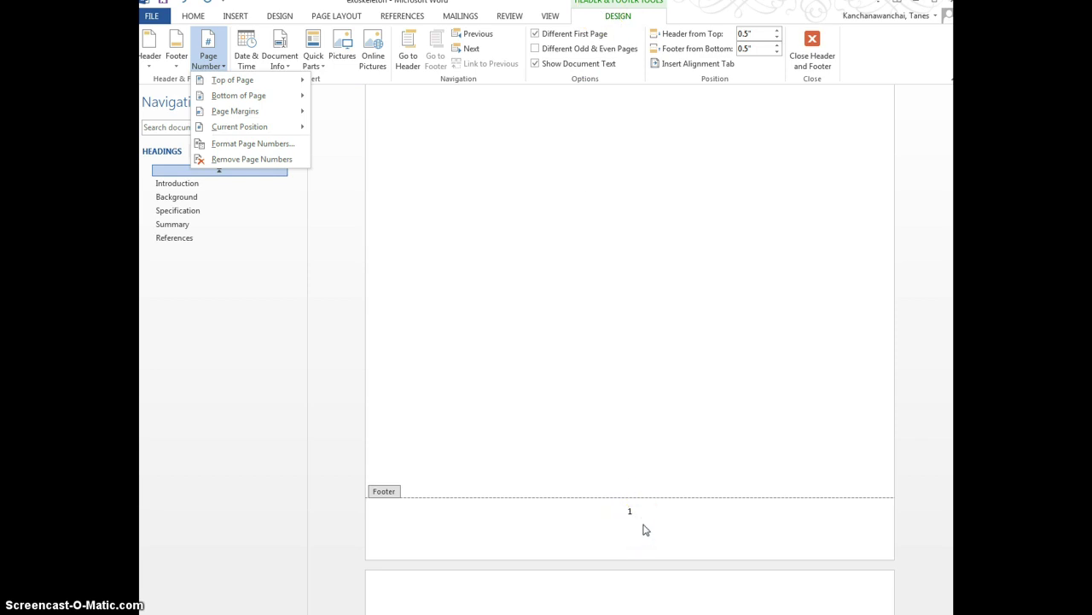
mouse_move(255, 132)
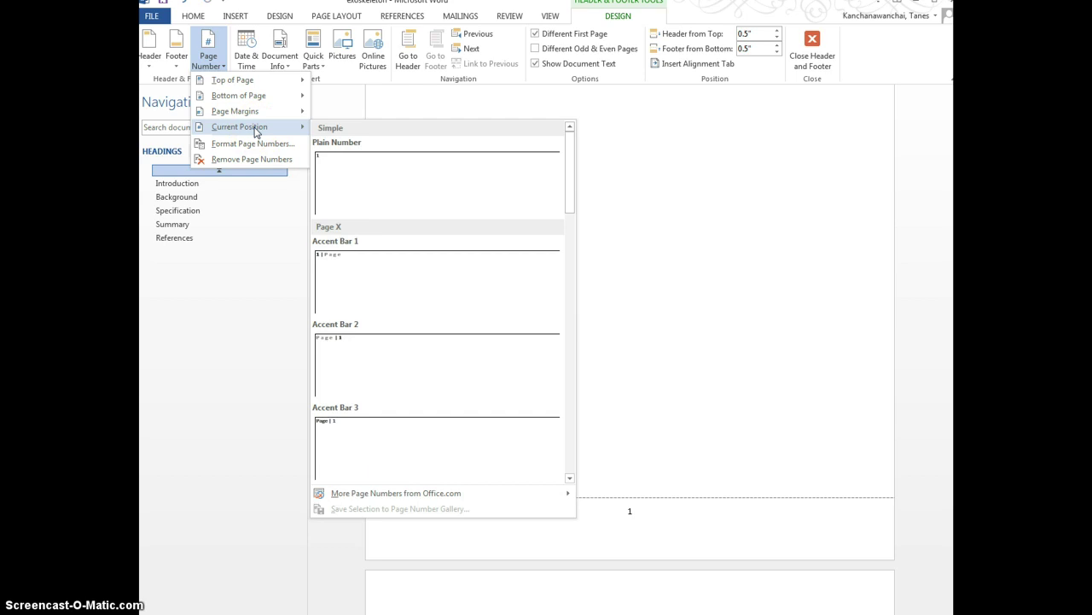
left_click(256, 144)
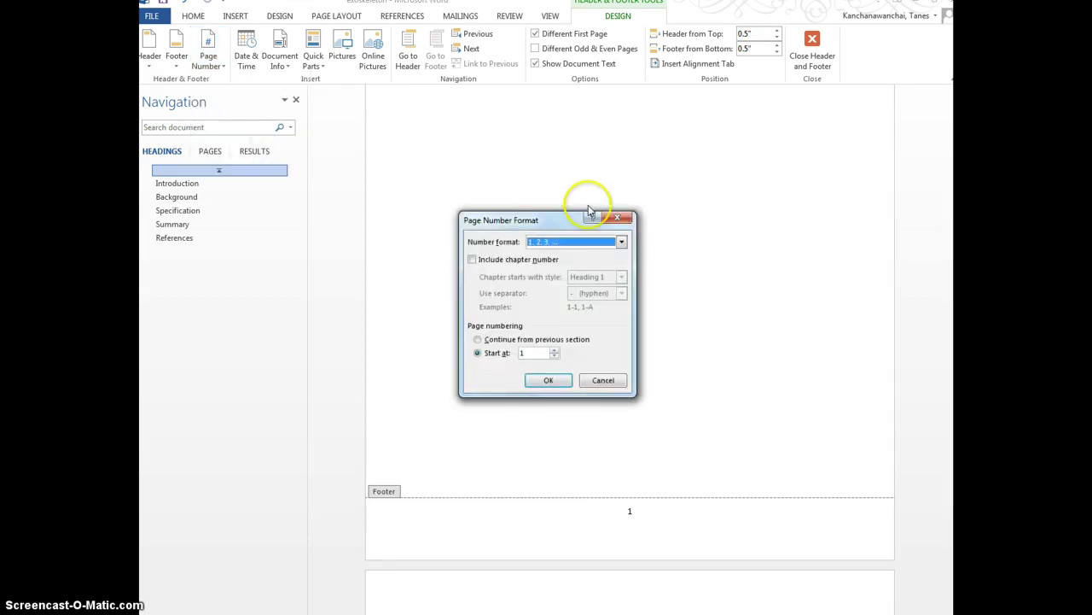
left_click(621, 241)
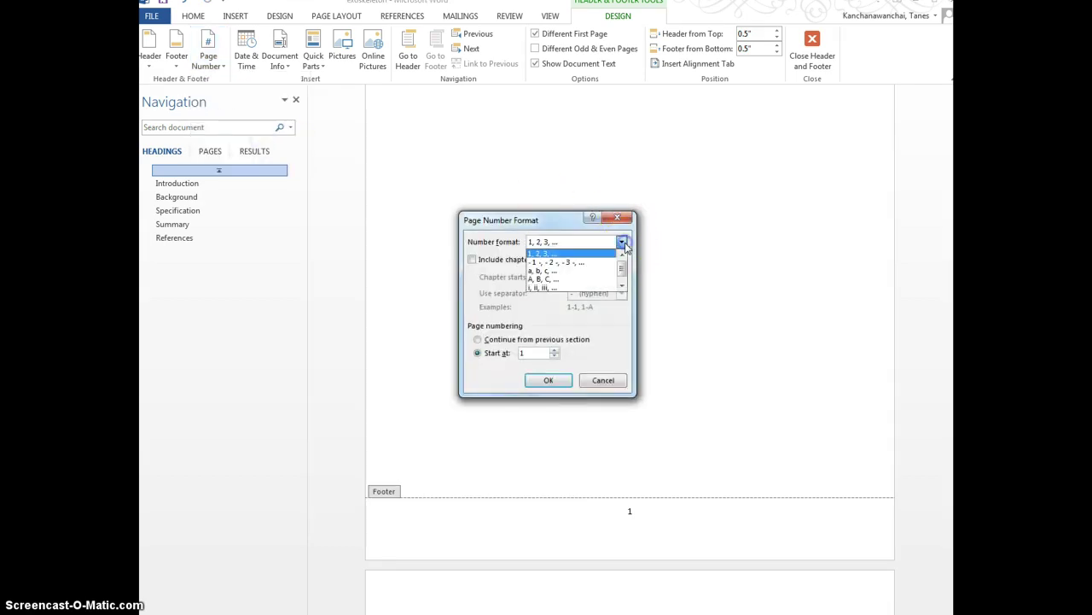
left_click(588, 290)
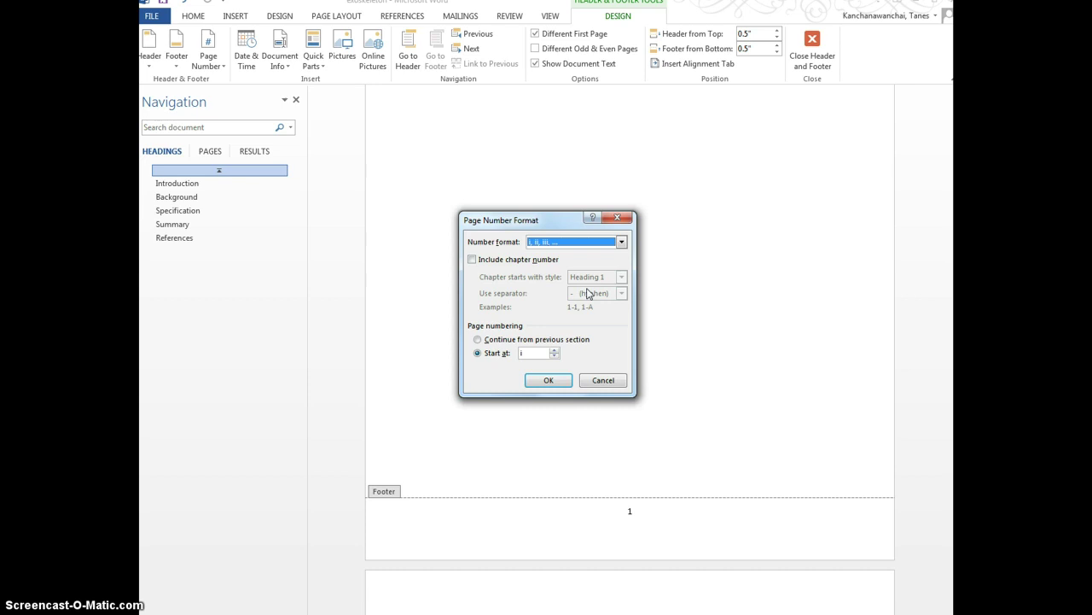
left_click(556, 381)
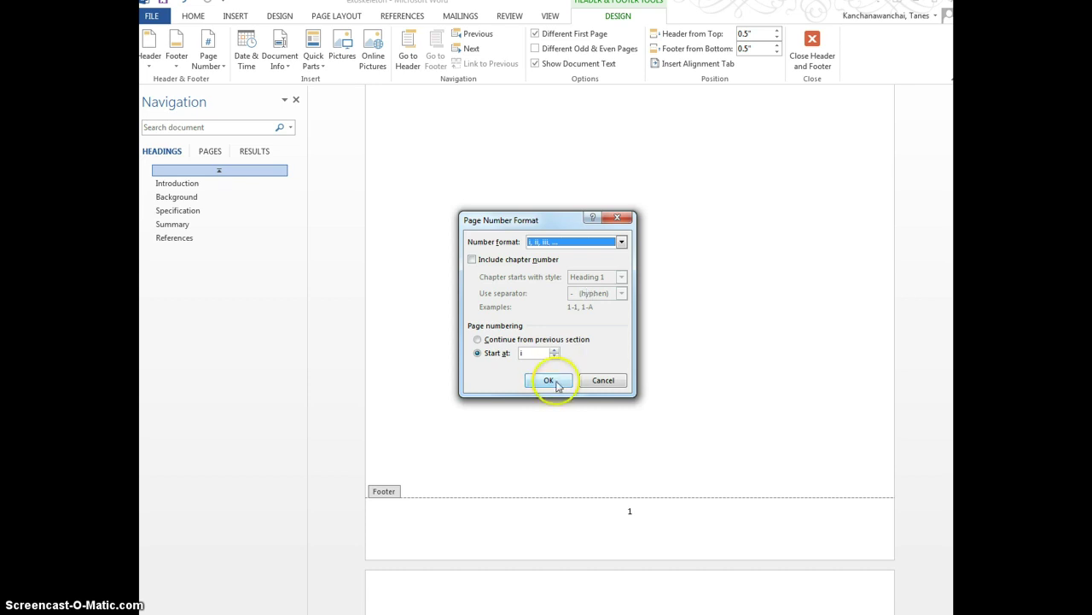
left_click(552, 380)
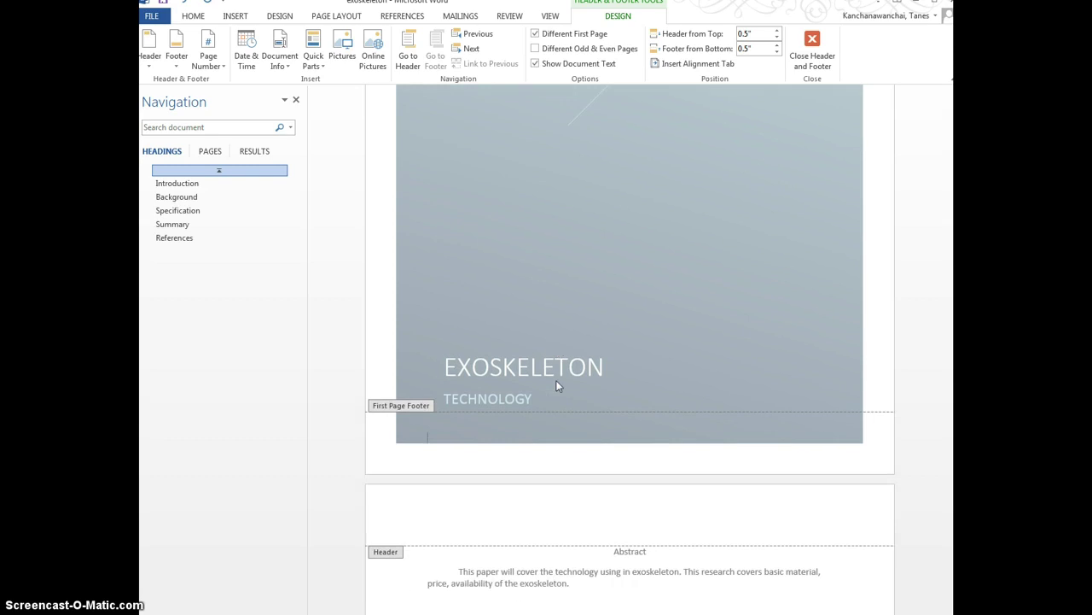
scroll(556, 386, "down", 10)
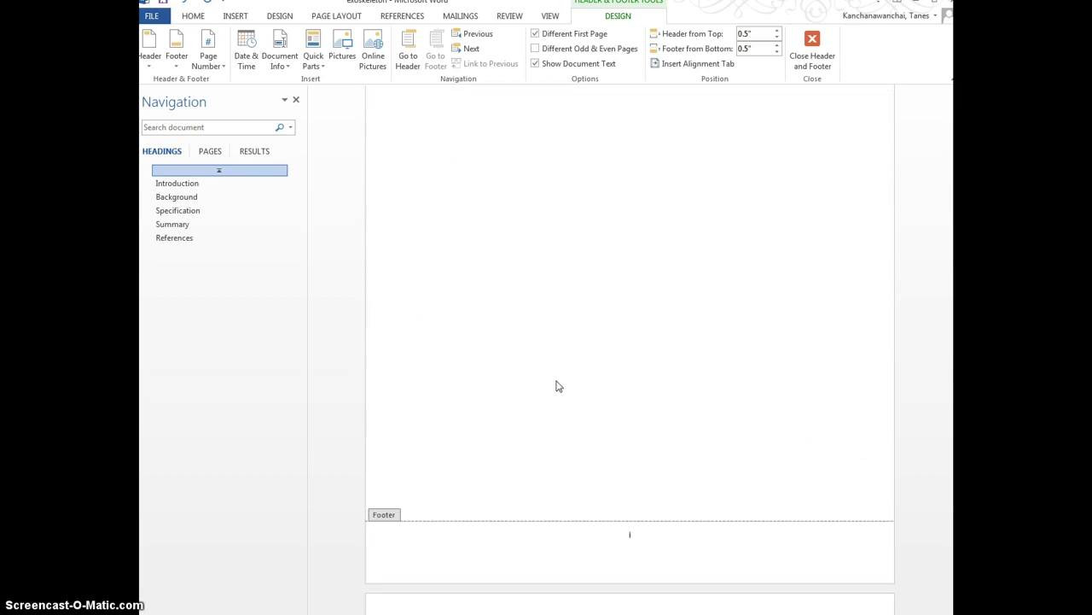
left_click(690, 548)
left_click(641, 541)
left_click(629, 461)
scroll(629, 461, "down", 12)
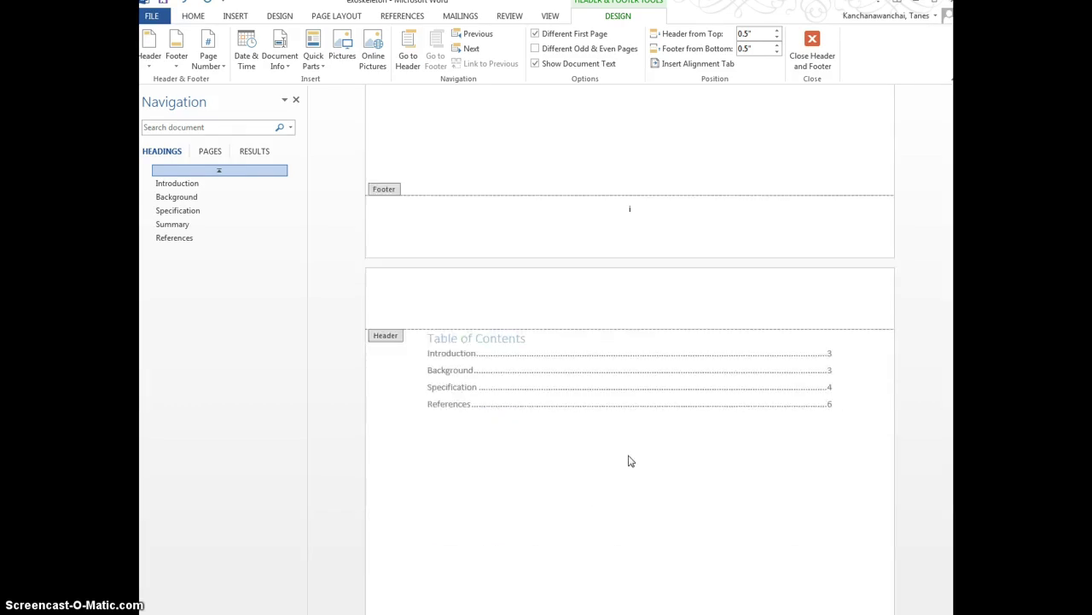
scroll(629, 461, "down", 12)
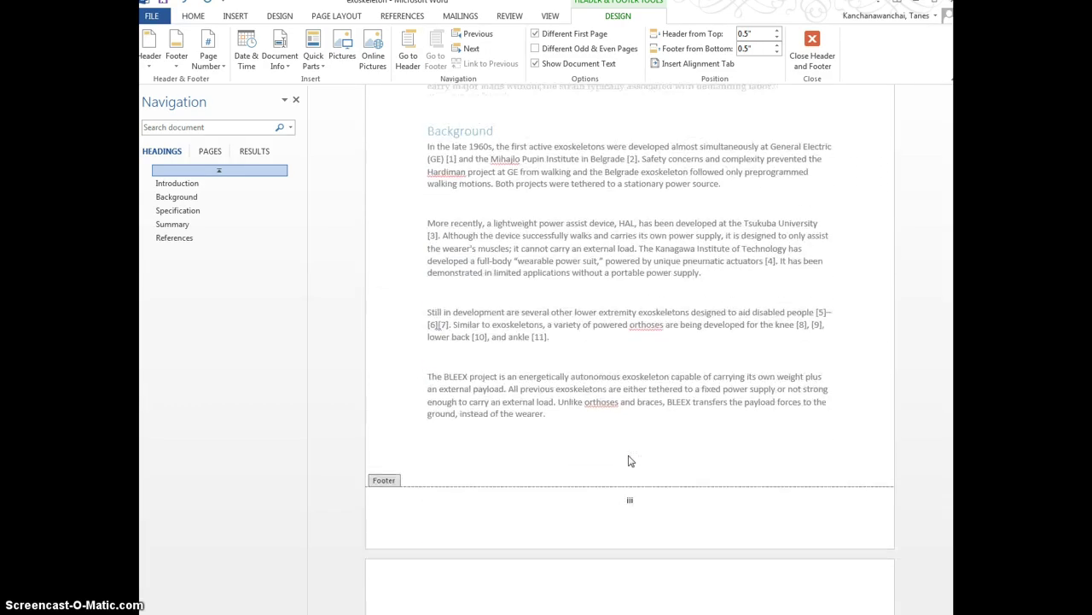
scroll(629, 460, "down", 8)
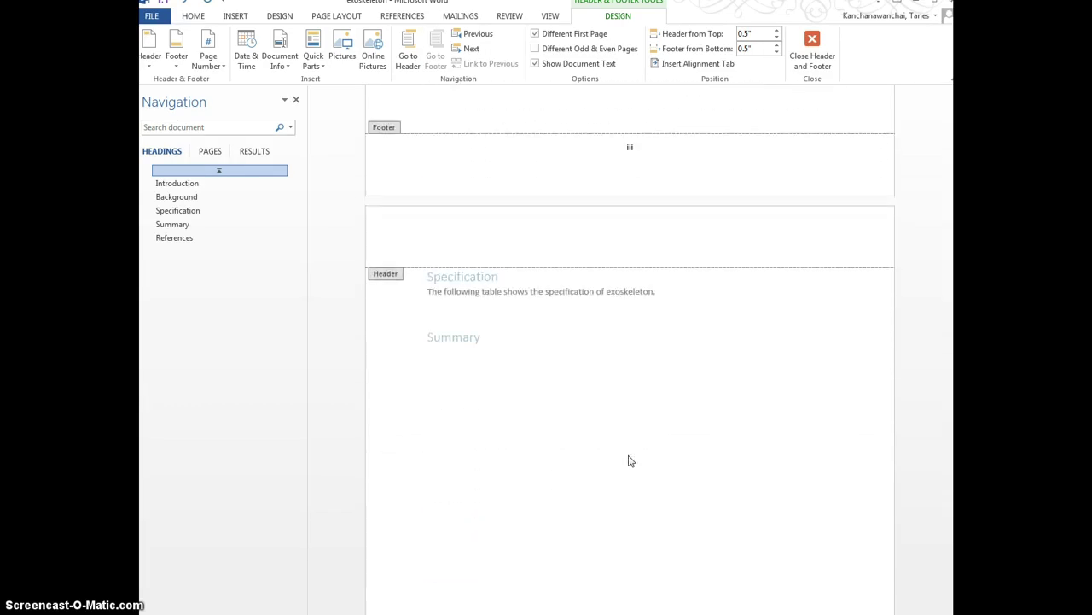
scroll(629, 461, "up", 3)
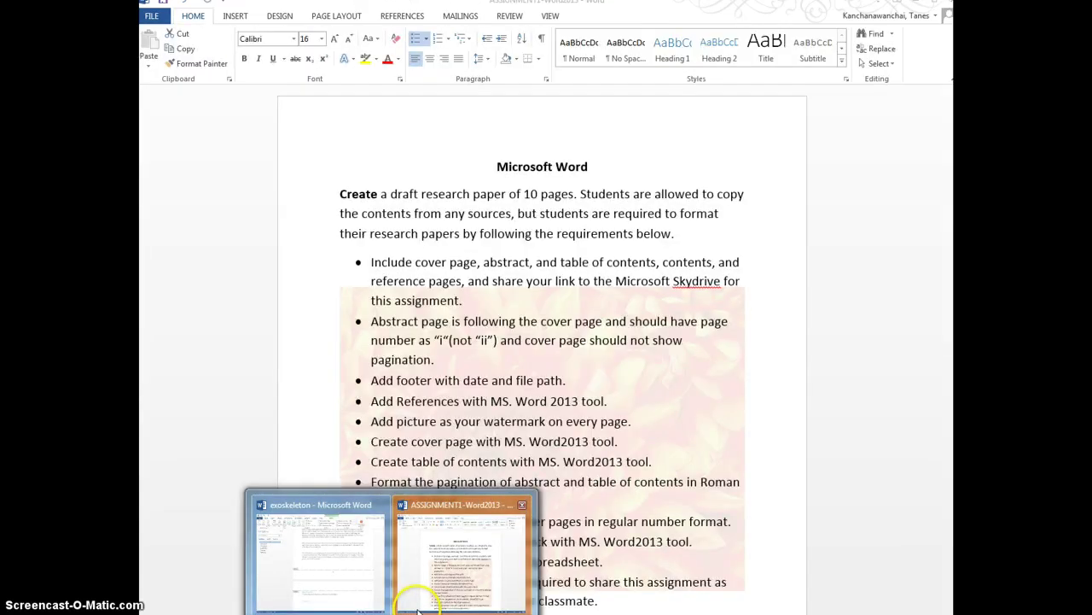
Highlight the 'Add footer with date and file path' line in the assignment sheet, then return to the exoskeleton paper
left_click(418, 610)
left_click_drag(392, 380, 568, 380)
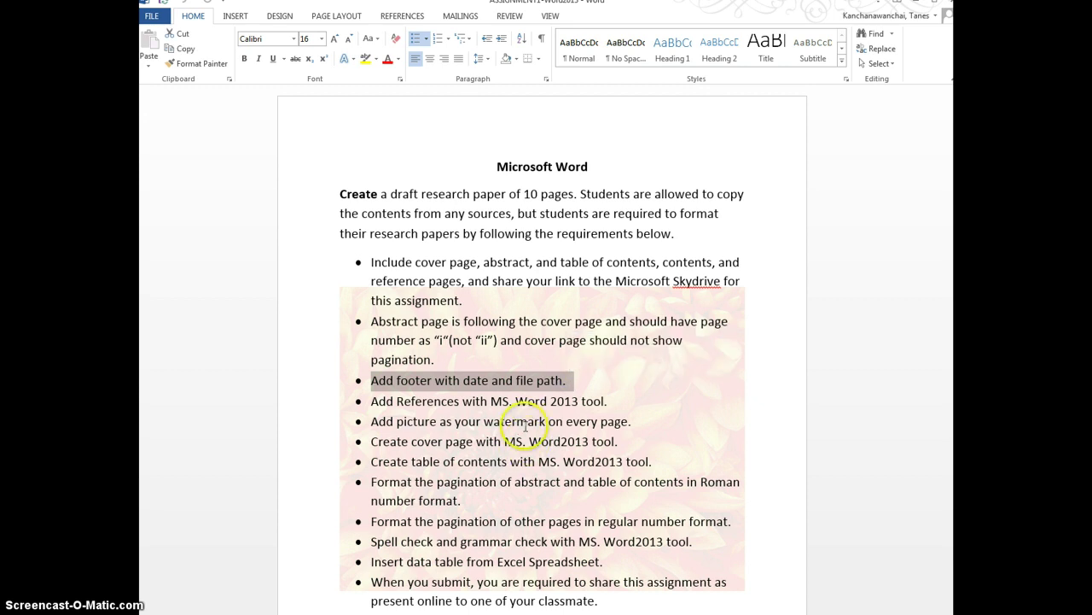
key("alt+Tab")
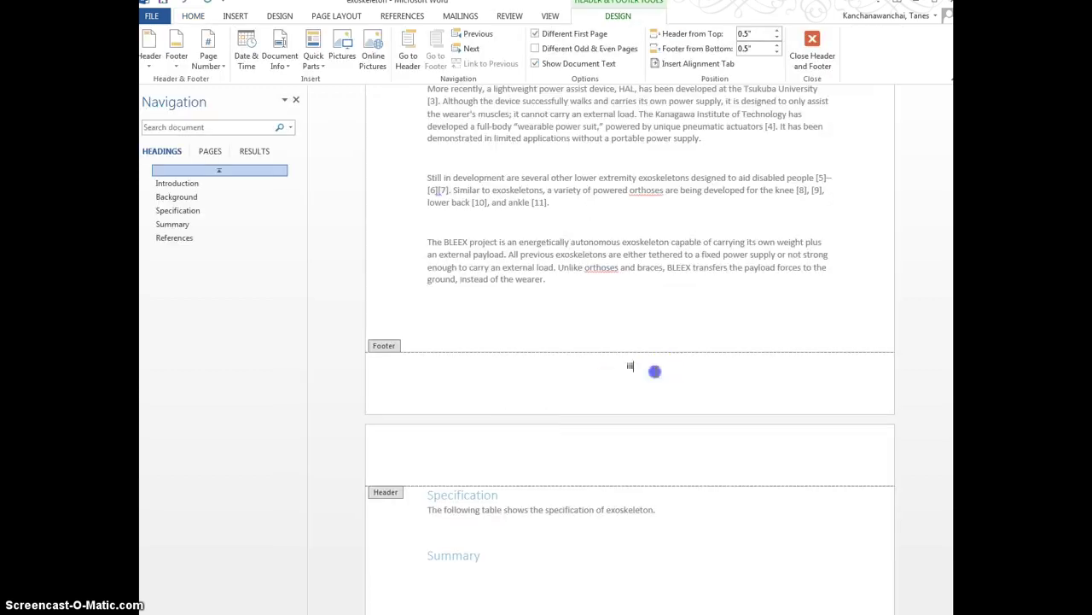
scroll(655, 377, "up", 10)
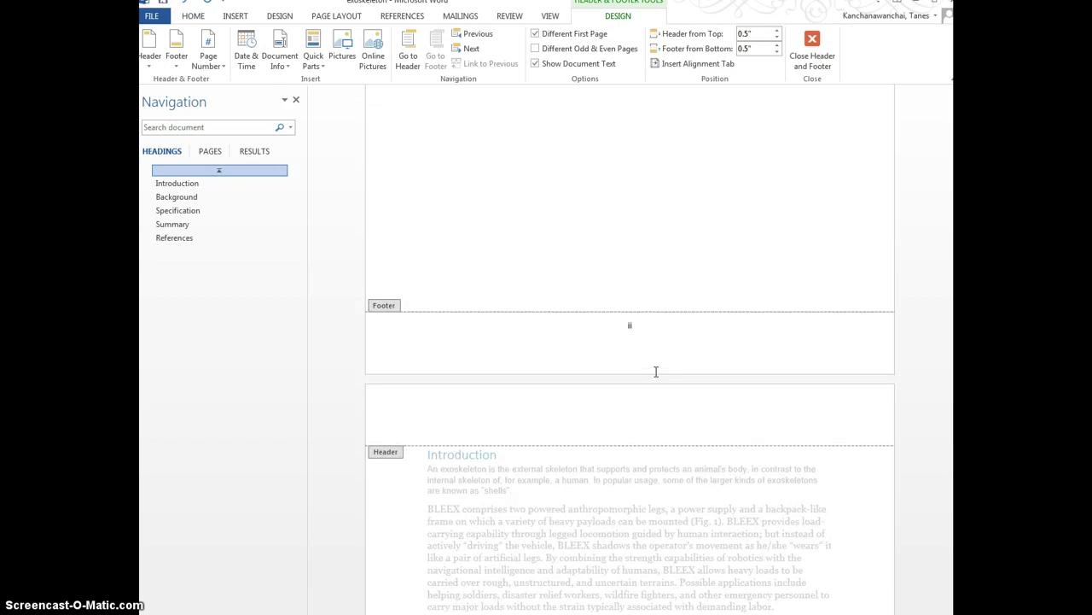
left_click(817, 55)
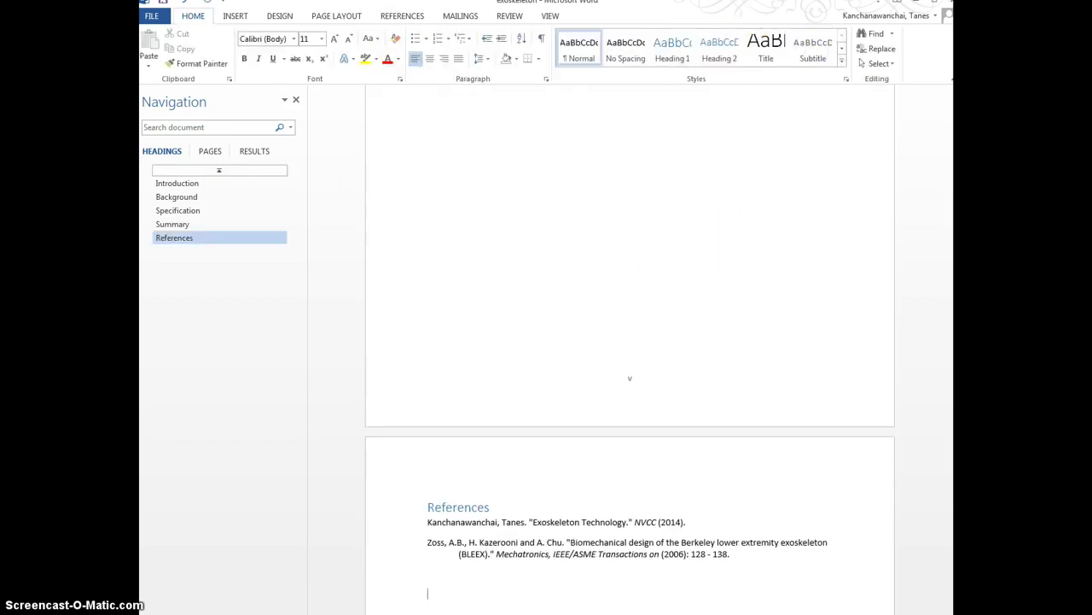
left_click(720, 416)
scroll(720, 414, "up", 5)
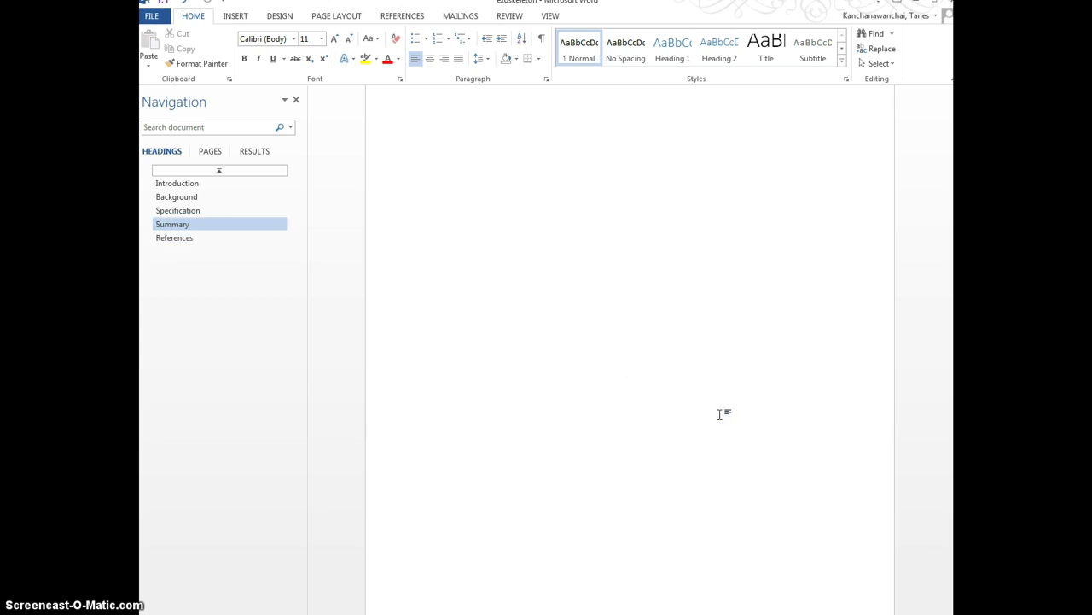
left_click(600, 352)
left_click(616, 388)
scroll(623, 426, "up", 3)
scroll(640, 512, "down", 2)
double_click(674, 498)
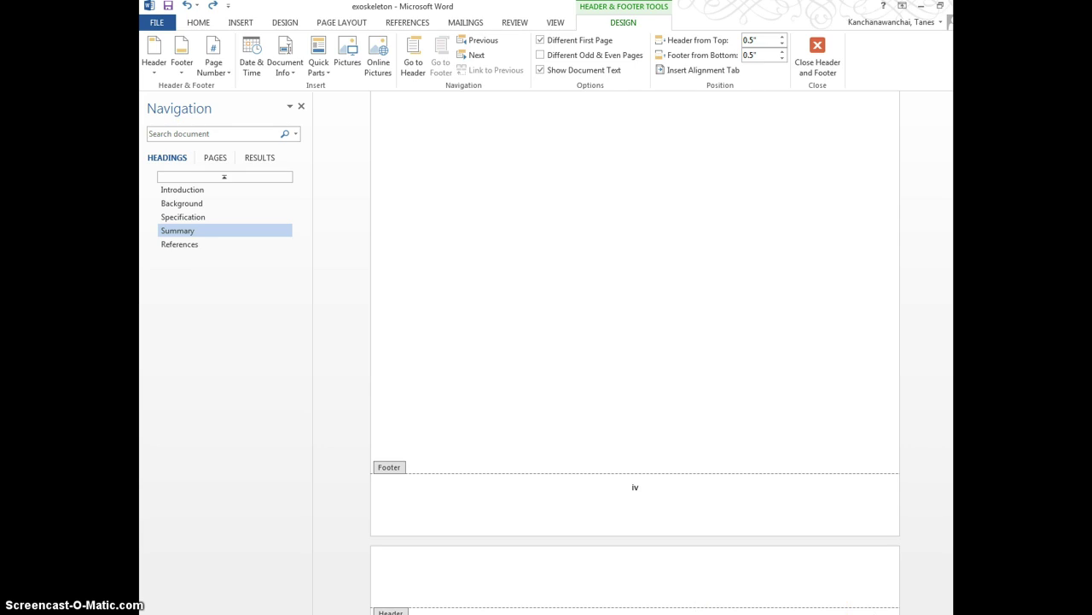
Add a blank line after page number i in the Abstract page's footer
left_click(429, 576)
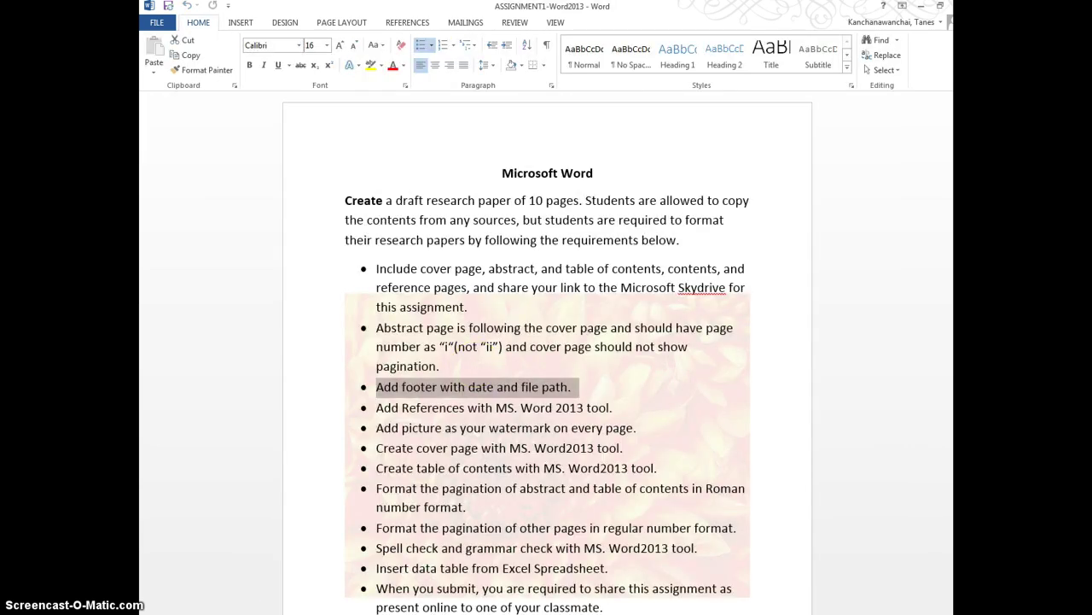
key("alt+Tab")
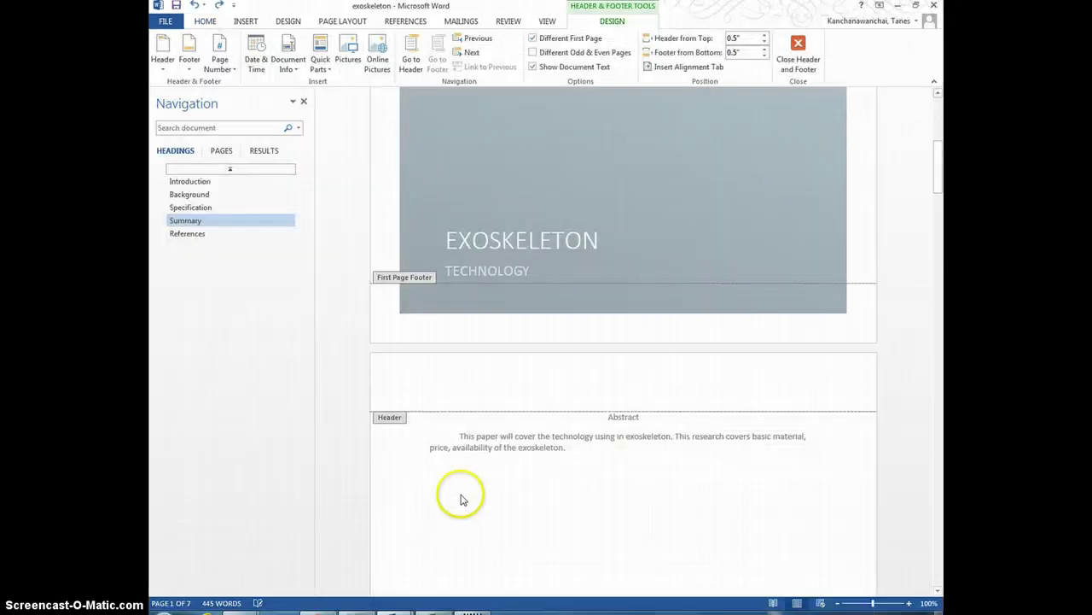
left_click(629, 324)
scroll(629, 324, "down", 12)
left_click(655, 366)
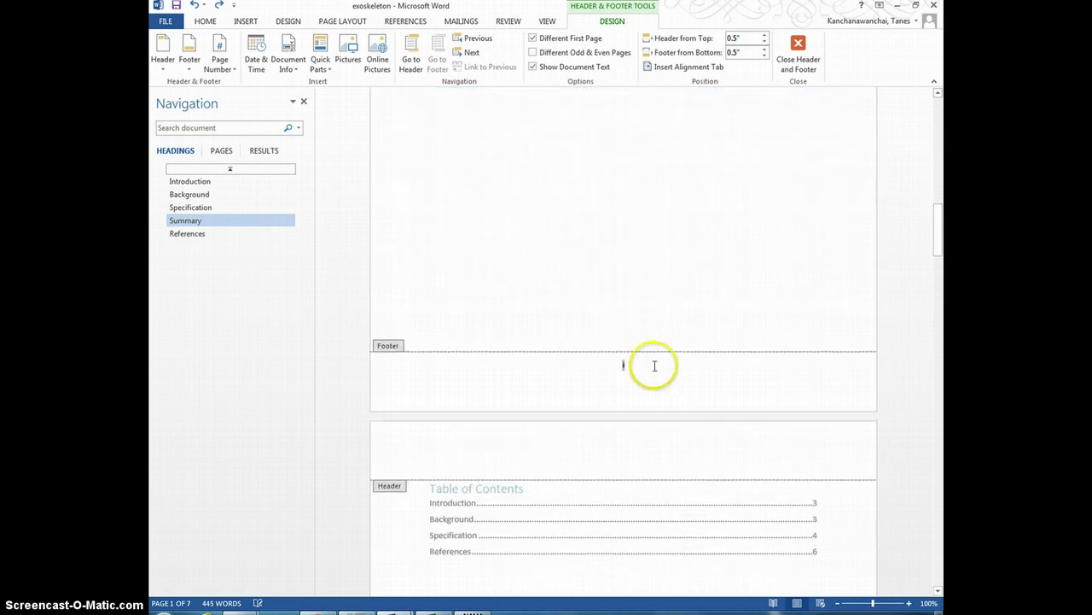
left_click(645, 399)
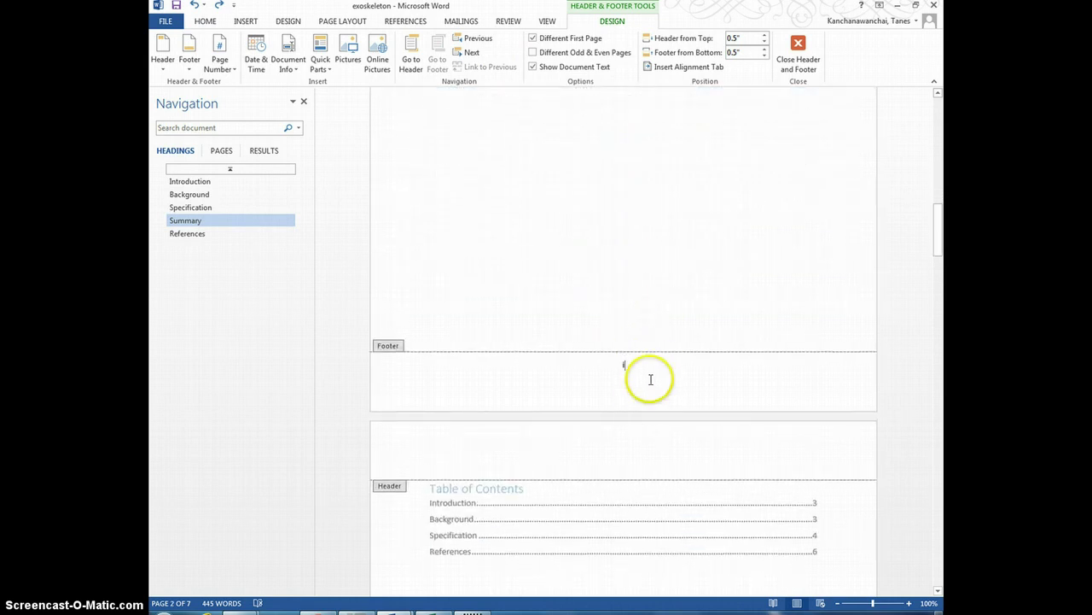
key("Return")
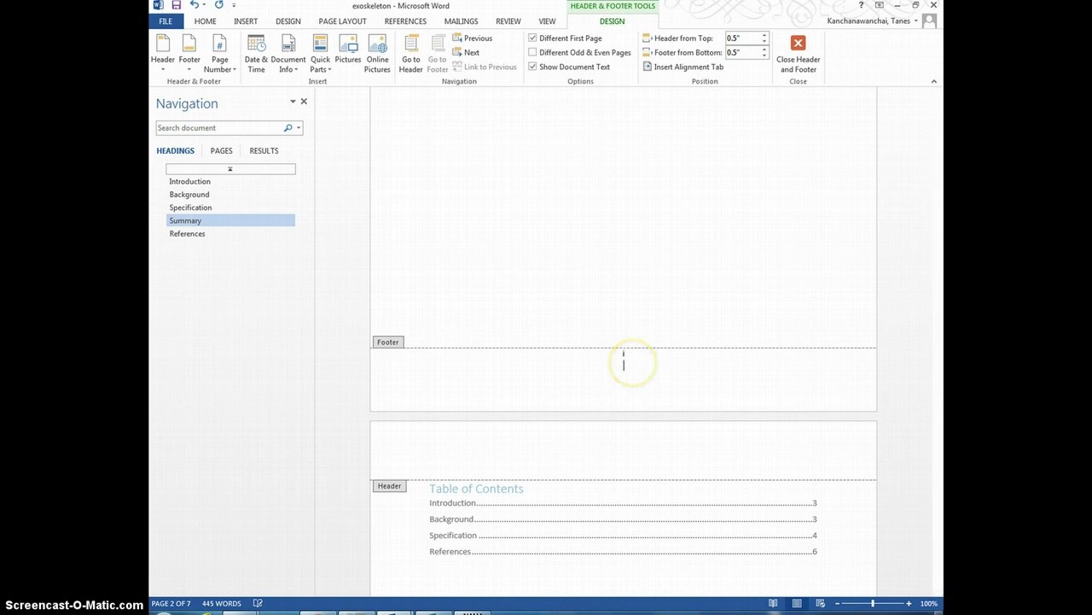
Insert the date 'Wednesday, September 10, 2014' into the footer, followed by a new line
left_click(256, 58)
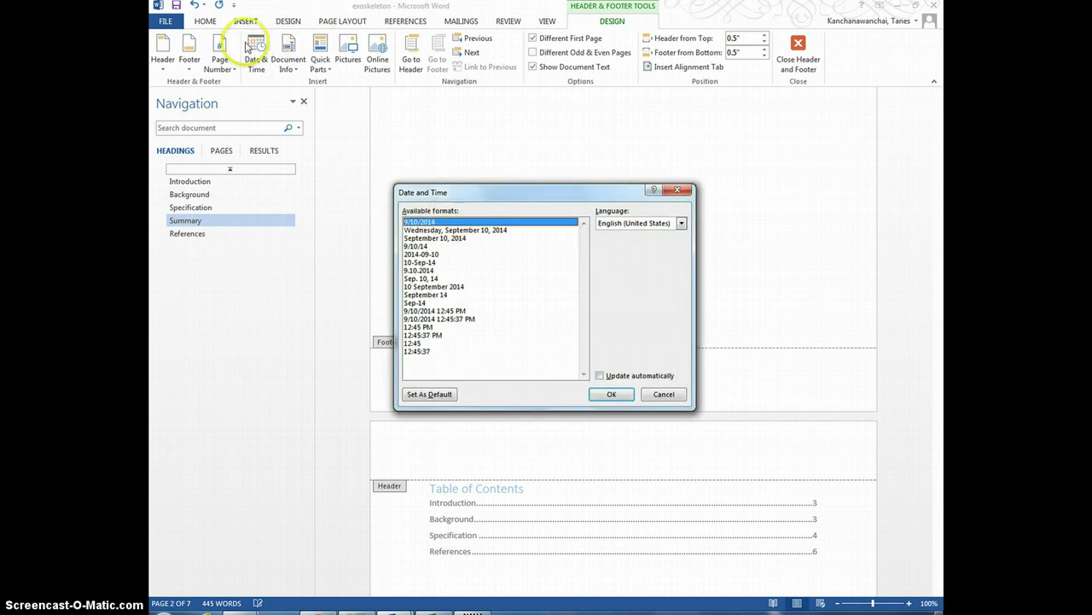
left_click(431, 229)
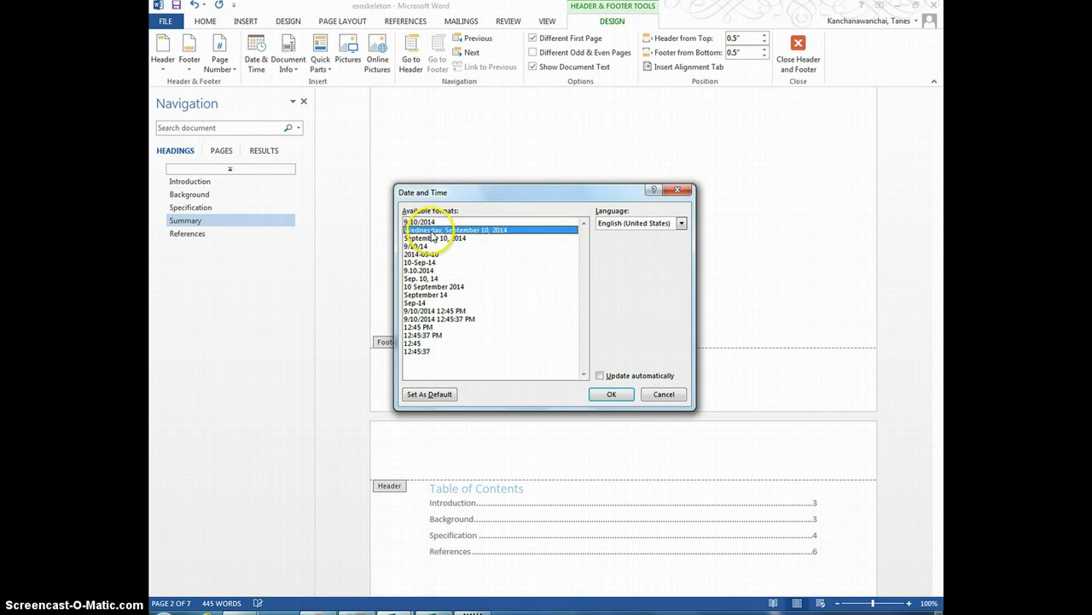
left_click(611, 394)
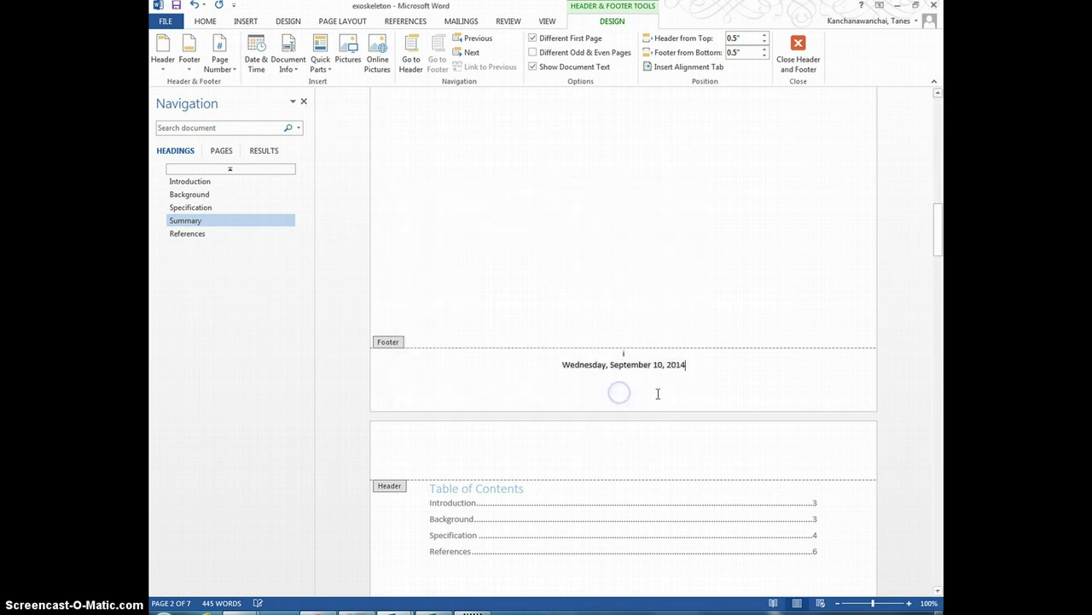
key("Return")
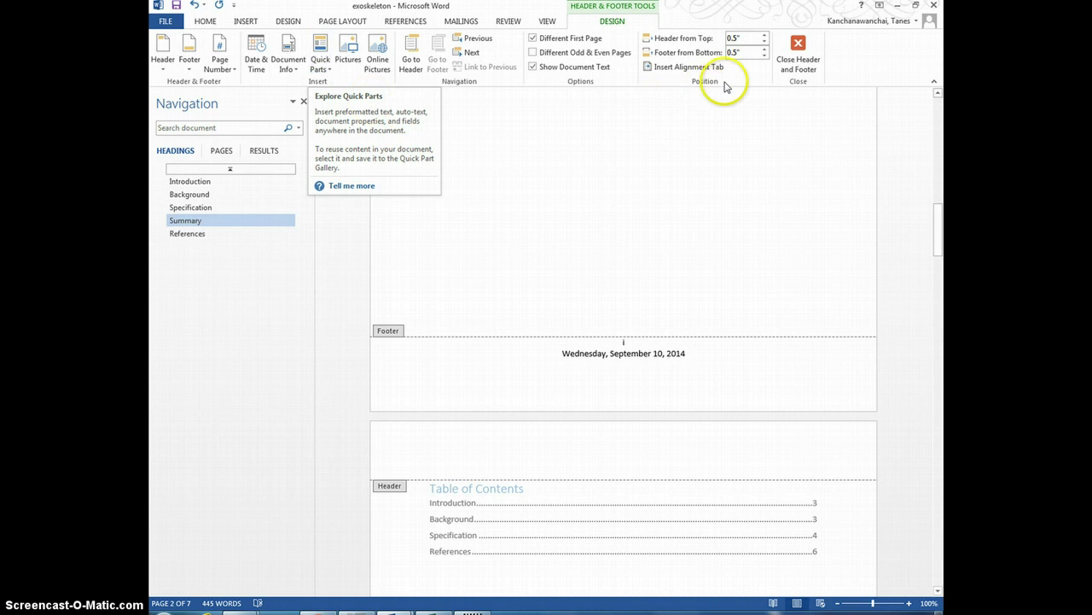
Insert a FileName field with full path, showing F:\Nova-Fall2014\CSC110-02N\exoskeleton.docx
left_click(323, 66)
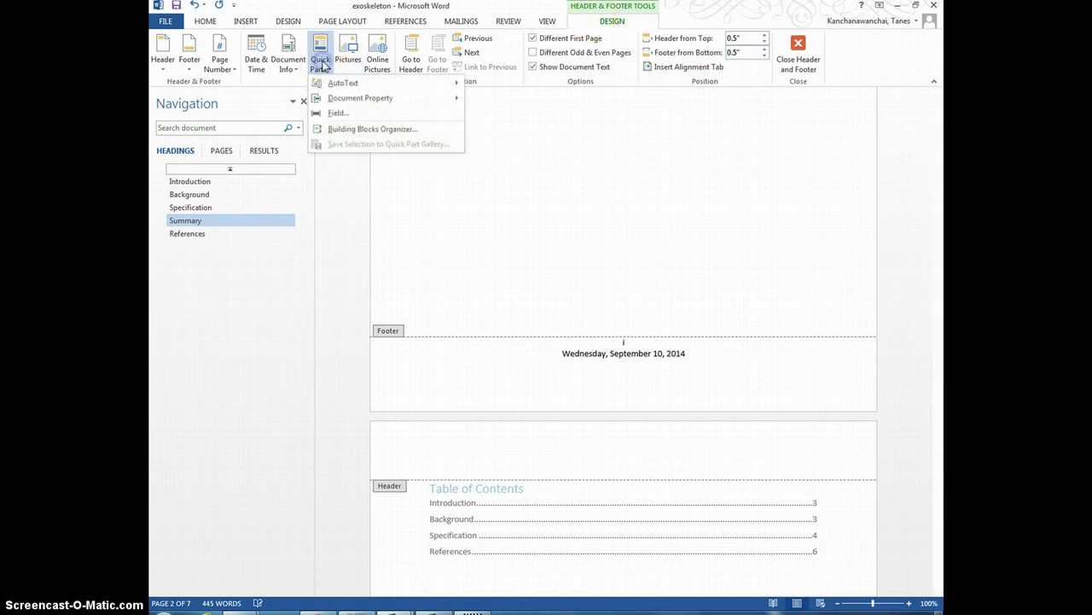
left_click(333, 114)
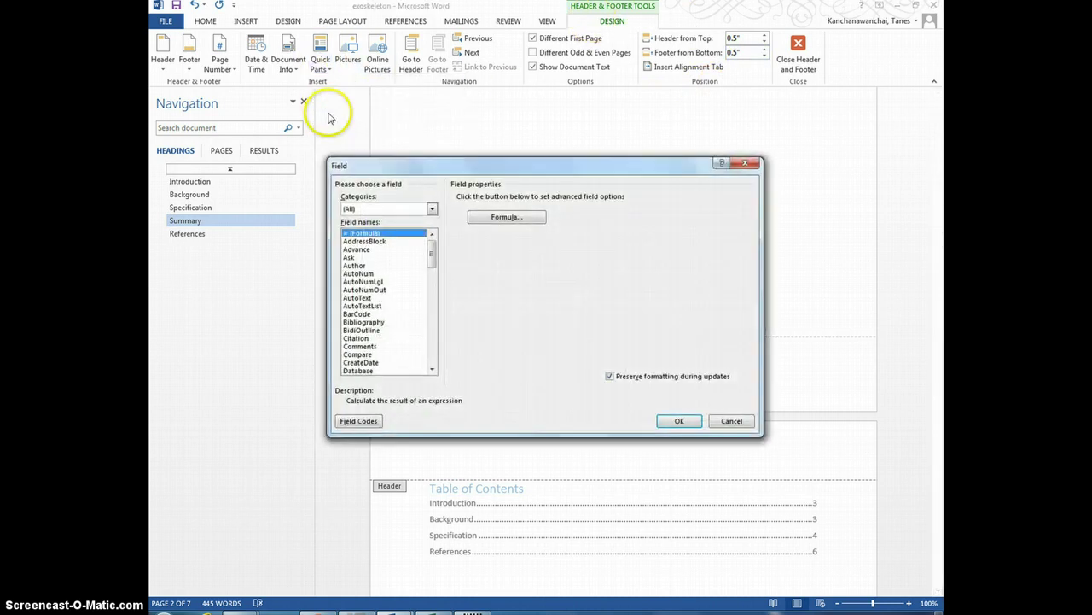
left_click_drag(432, 253, 428, 285)
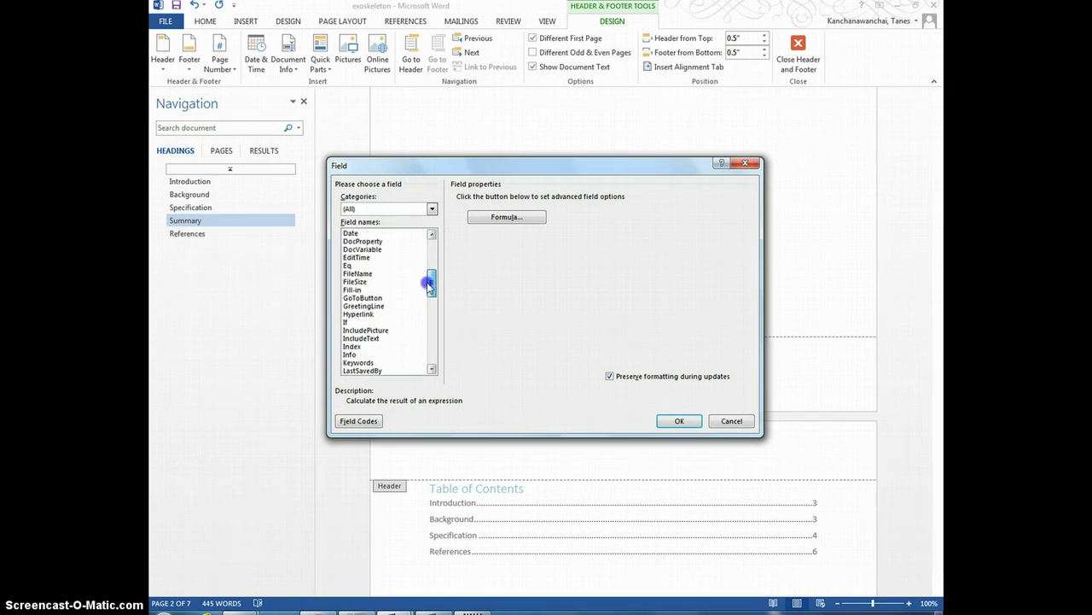
left_click(360, 273)
left_click(609, 197)
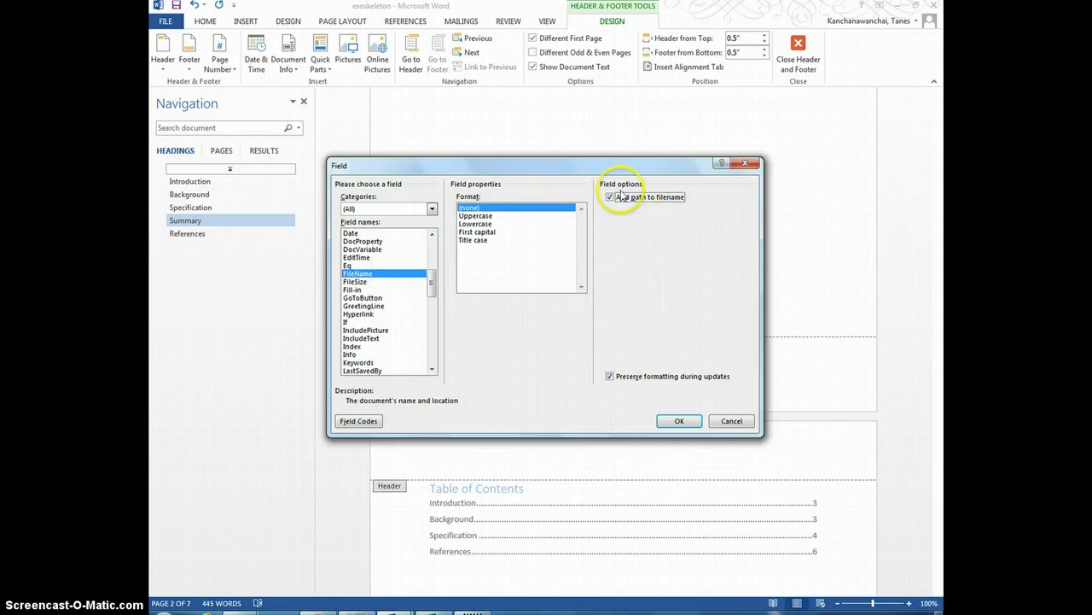
left_click(680, 420)
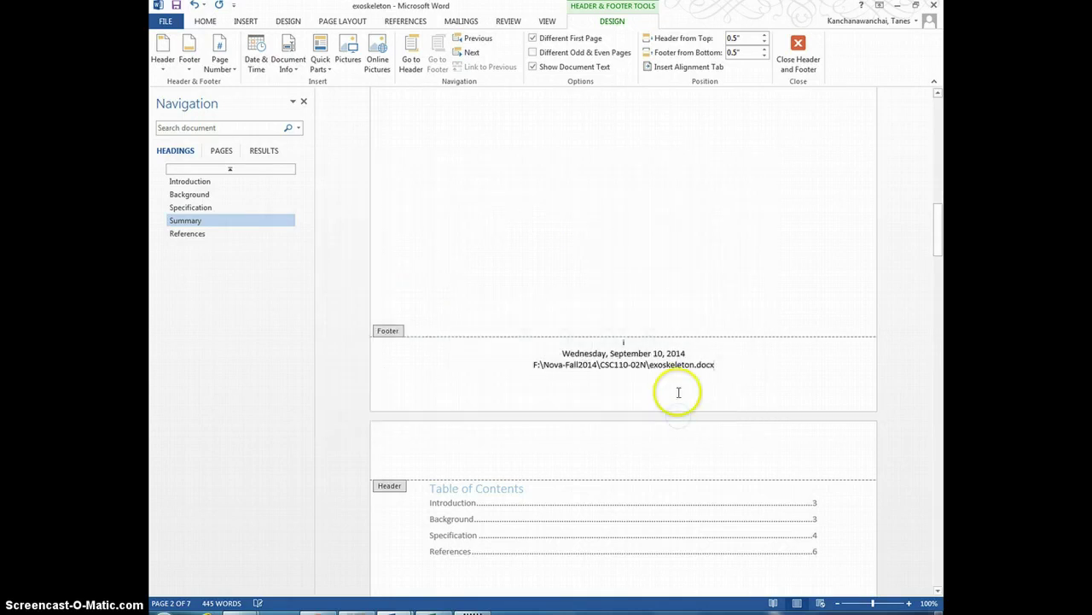
Select the inserted file path text in the footer
left_click(540, 365)
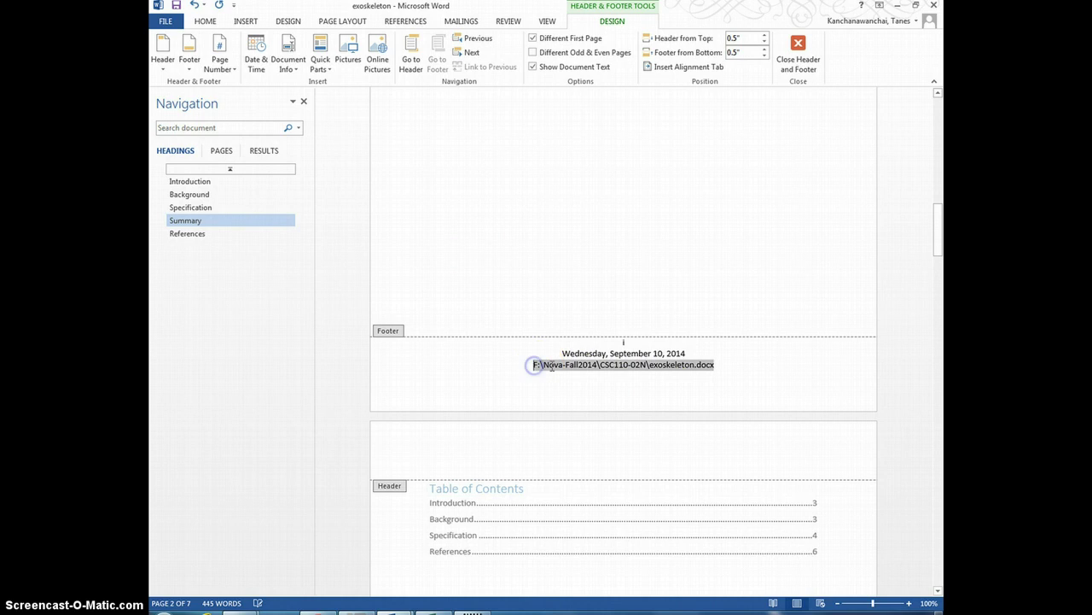
left_click_drag(535, 365, 730, 382)
scroll(730, 381, "down", 3)
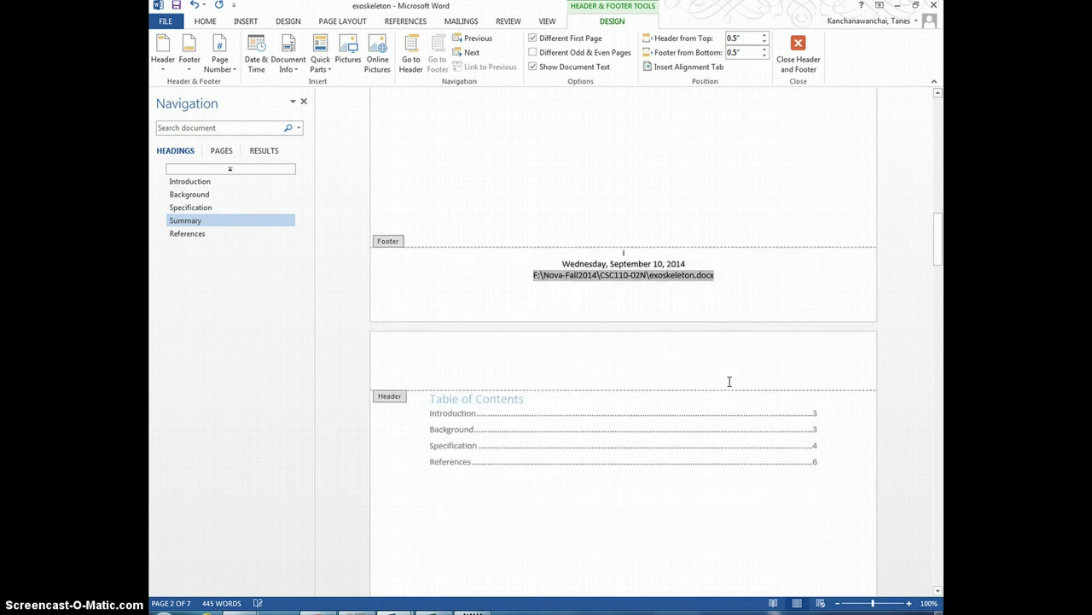
scroll(730, 386, "up", 1)
left_click_drag(597, 311, 535, 308)
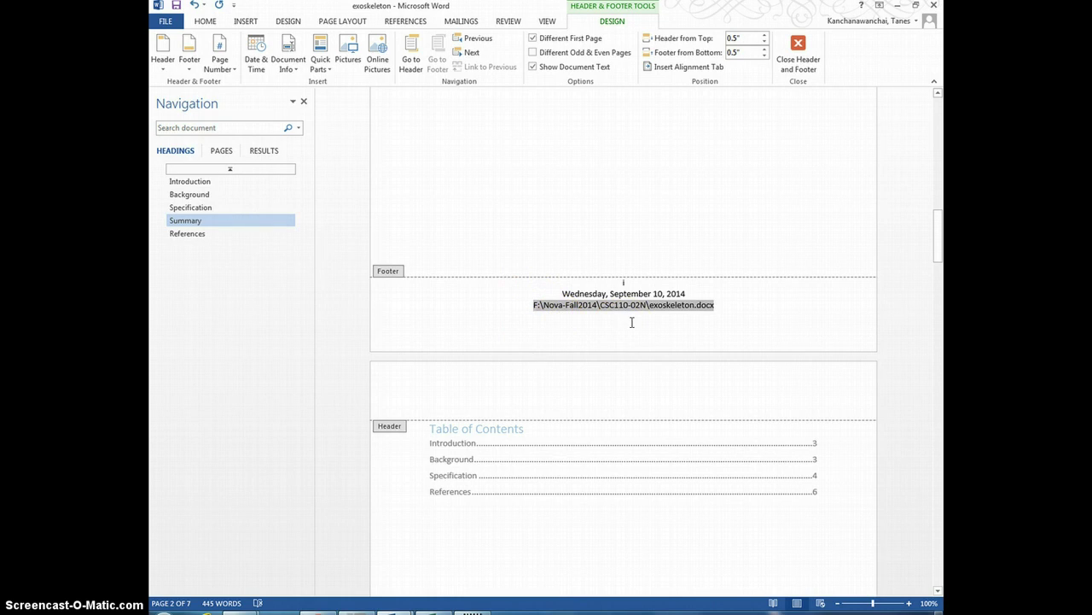
Open Save As and browse the personal OneDrive folders
left_click(165, 22)
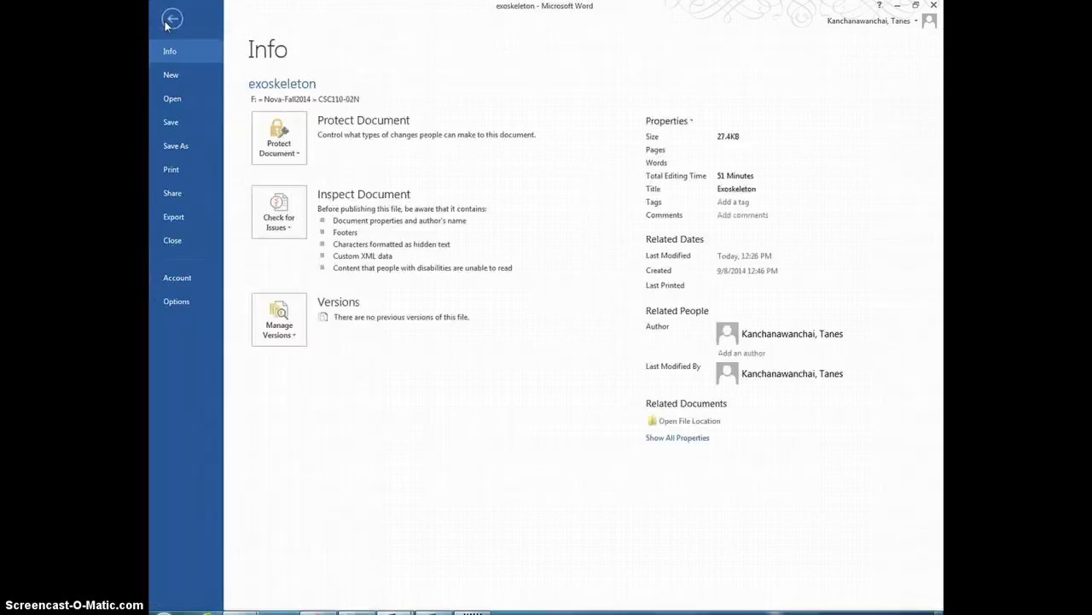
left_click(175, 145)
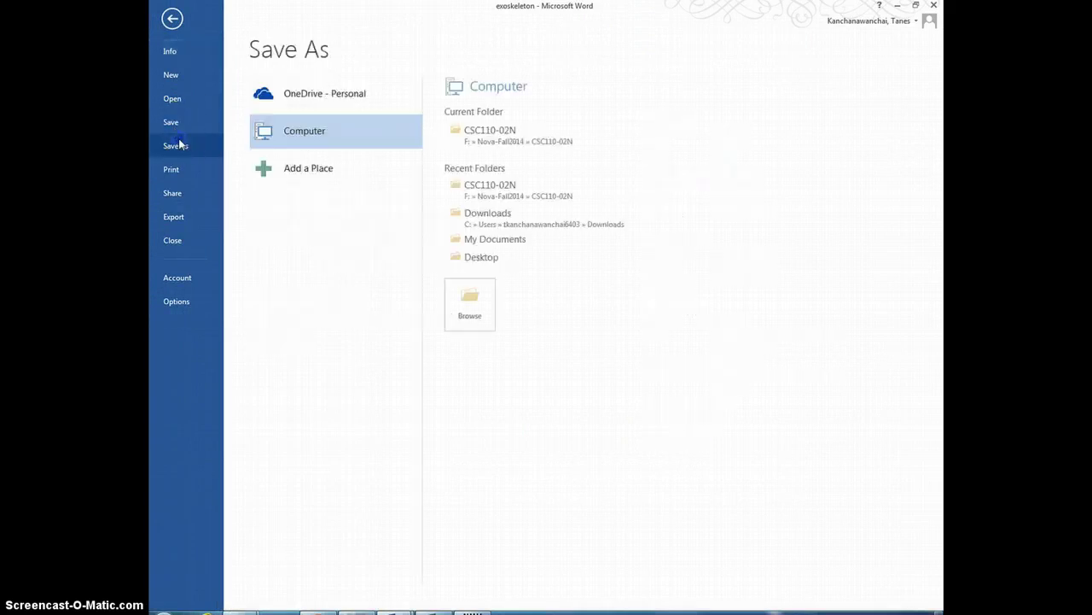
left_click(317, 100)
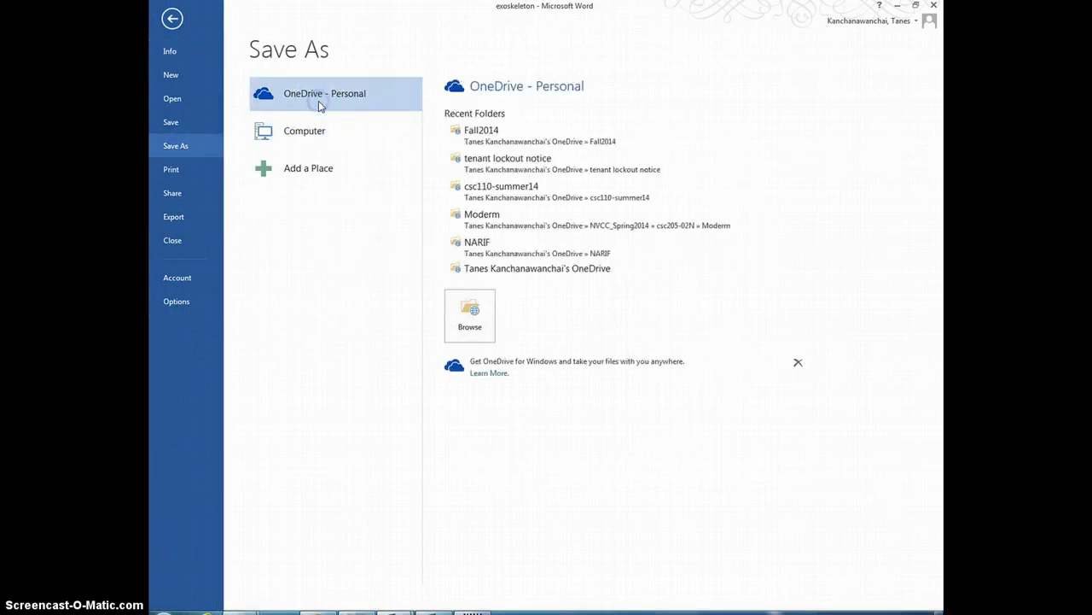
left_click(472, 333)
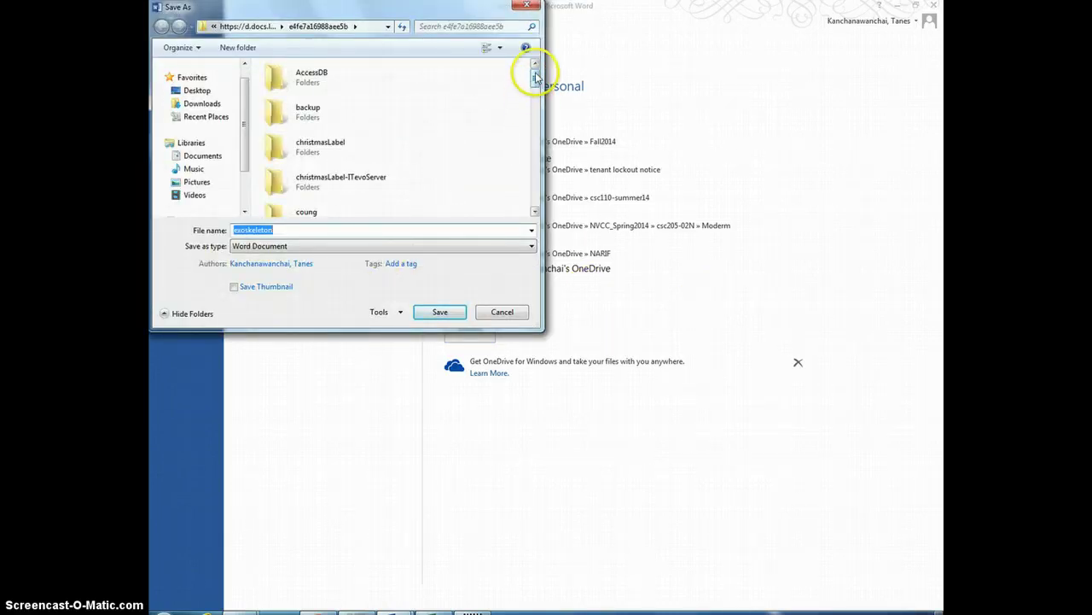
Save into the Fall2014 folder, replacing the existing exoskeleton file
left_click(492, 100)
key("f")
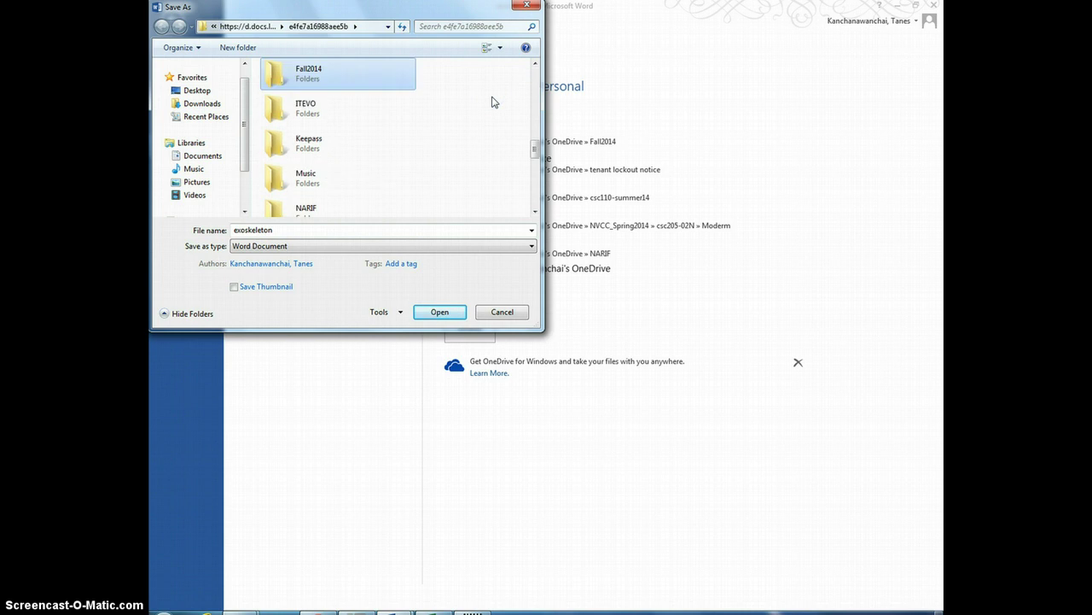
left_click(330, 83)
double_click(332, 77)
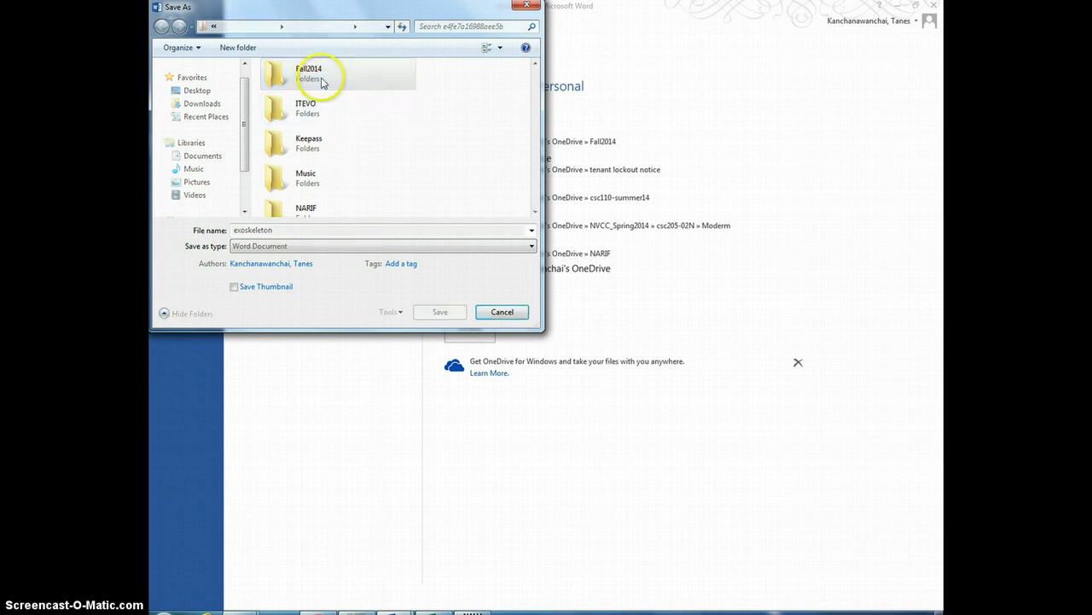
left_click(440, 312)
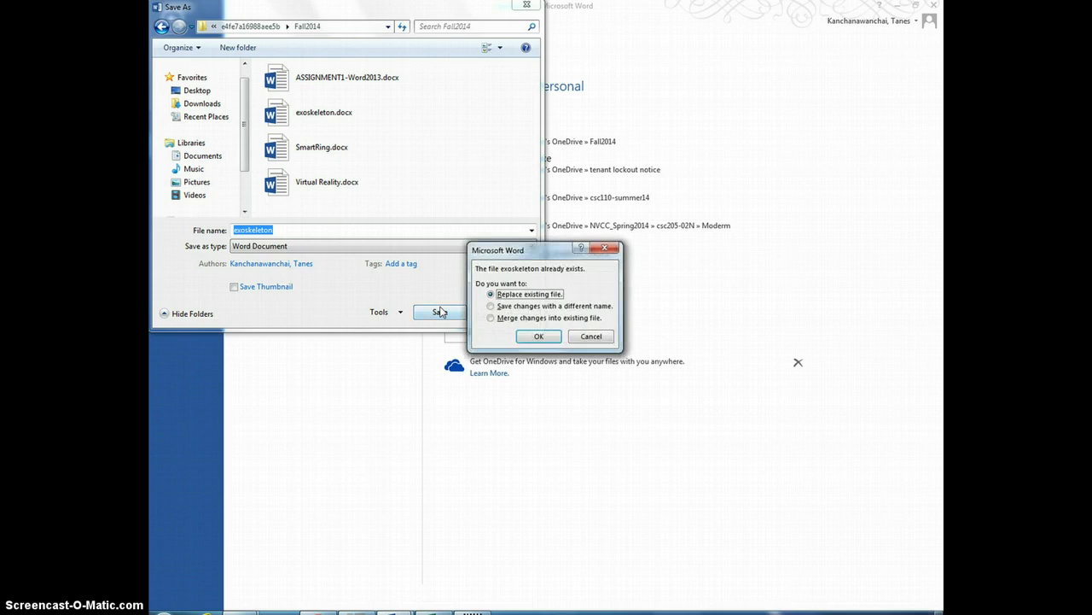
left_click(535, 335)
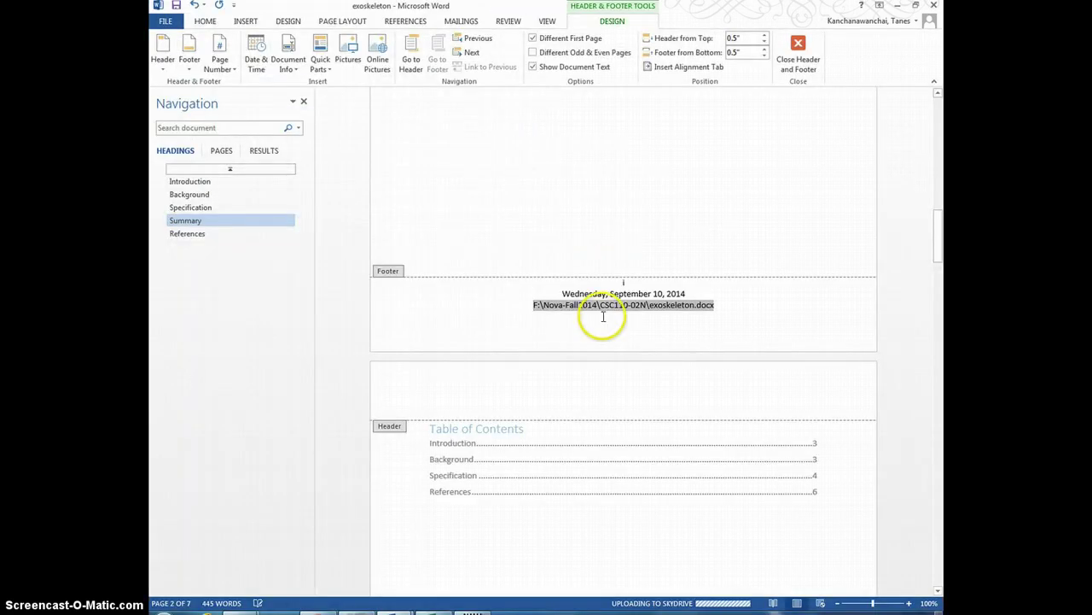
Delete the file path field from the footer, keeping the page number and date, and close the footer
left_click(603, 316)
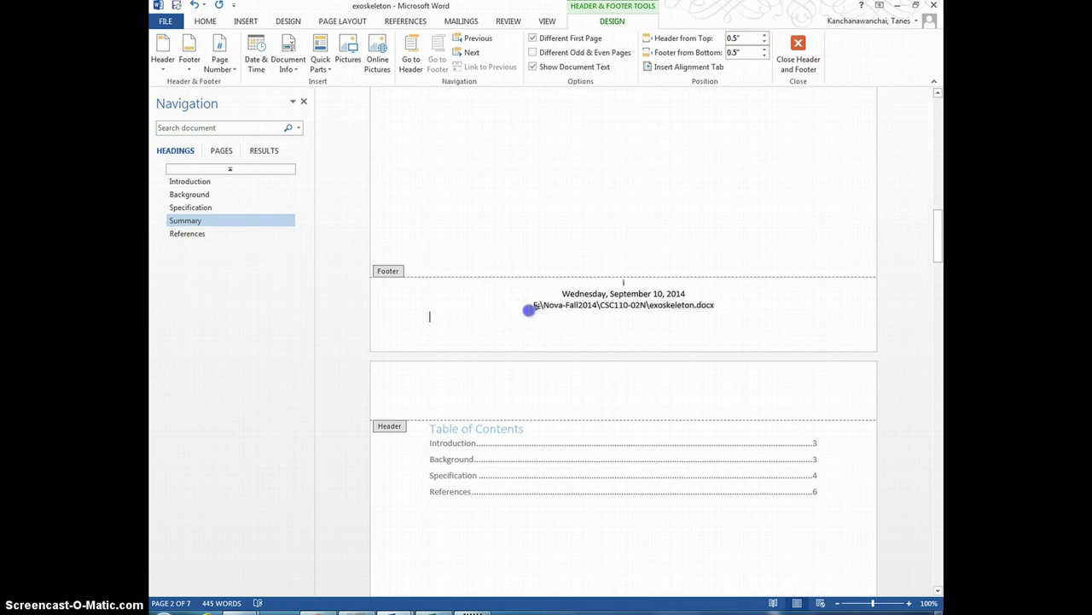
left_click(529, 305)
double_click(538, 304)
key("Delete")
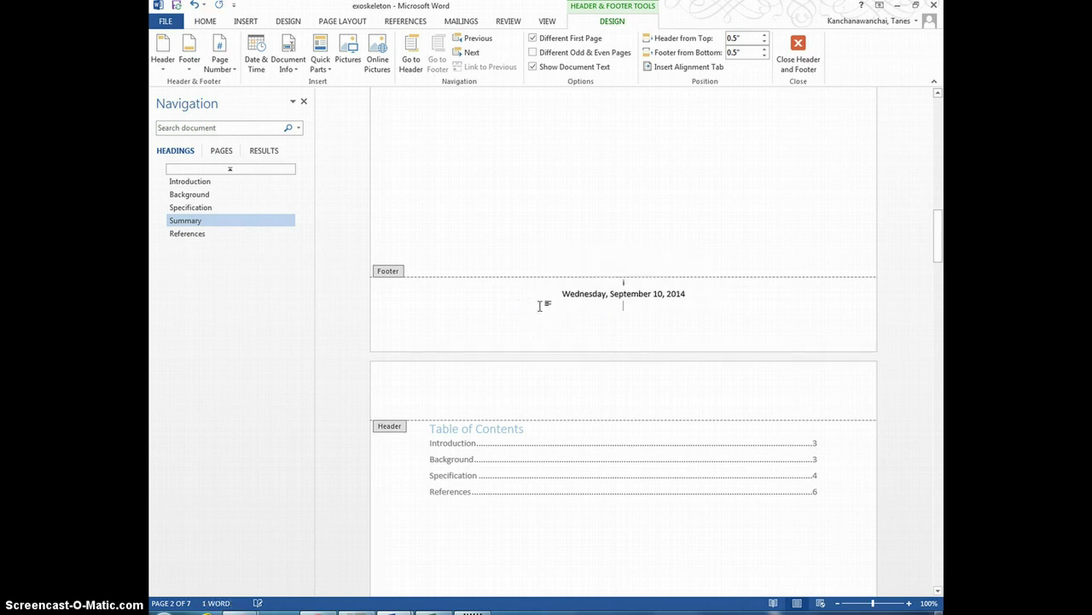
left_click(798, 52)
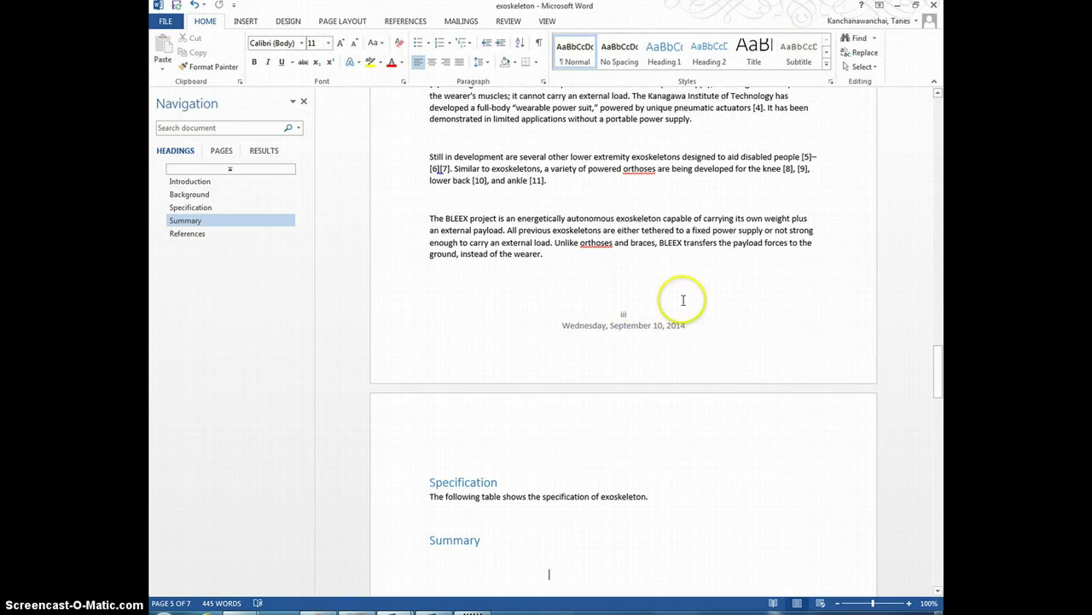
Insert a FileName field with the full path into the footer via Quick Parts > Field
left_click(258, 25)
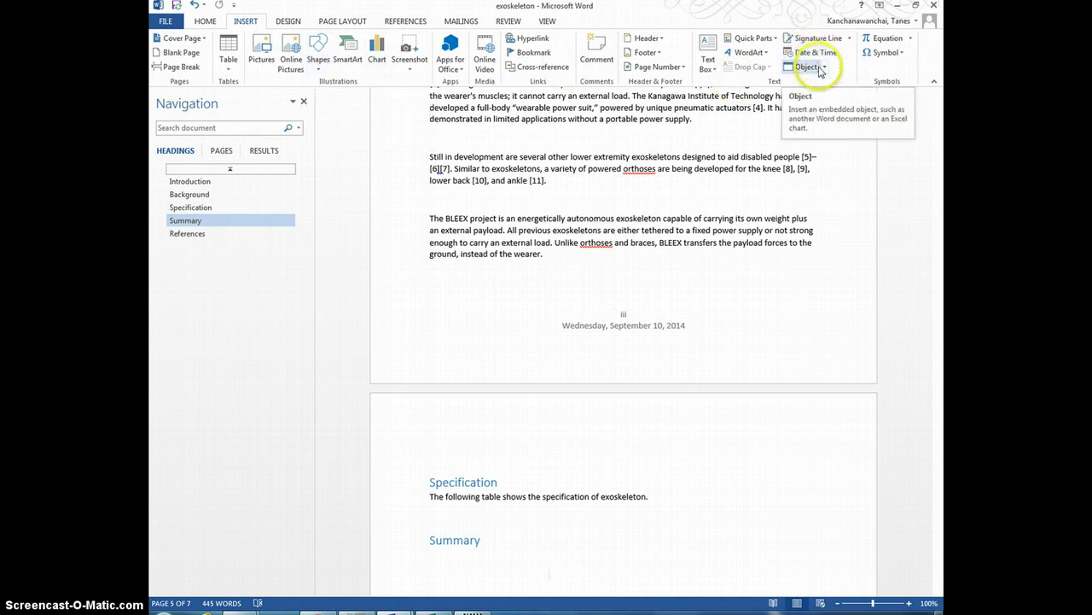
left_click(754, 40)
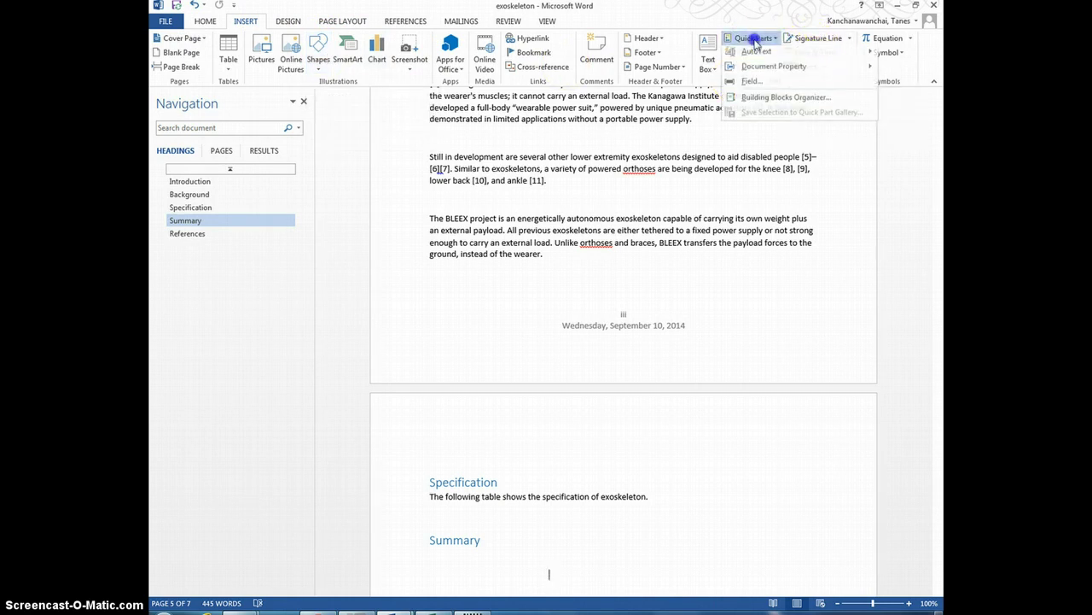
left_click(748, 85)
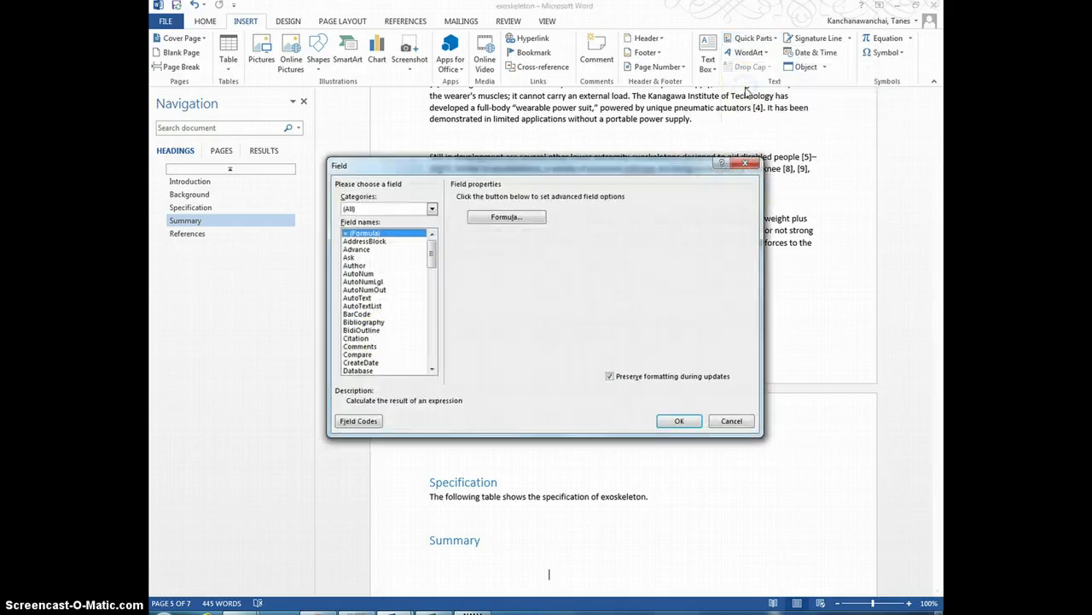
key("f")
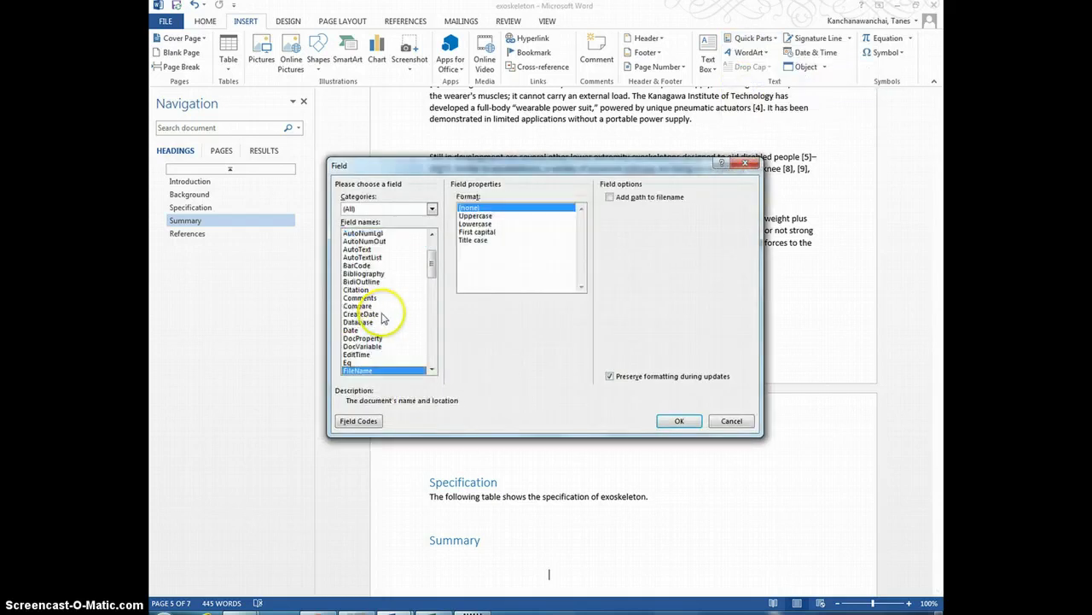
left_click(609, 198)
left_click(665, 419)
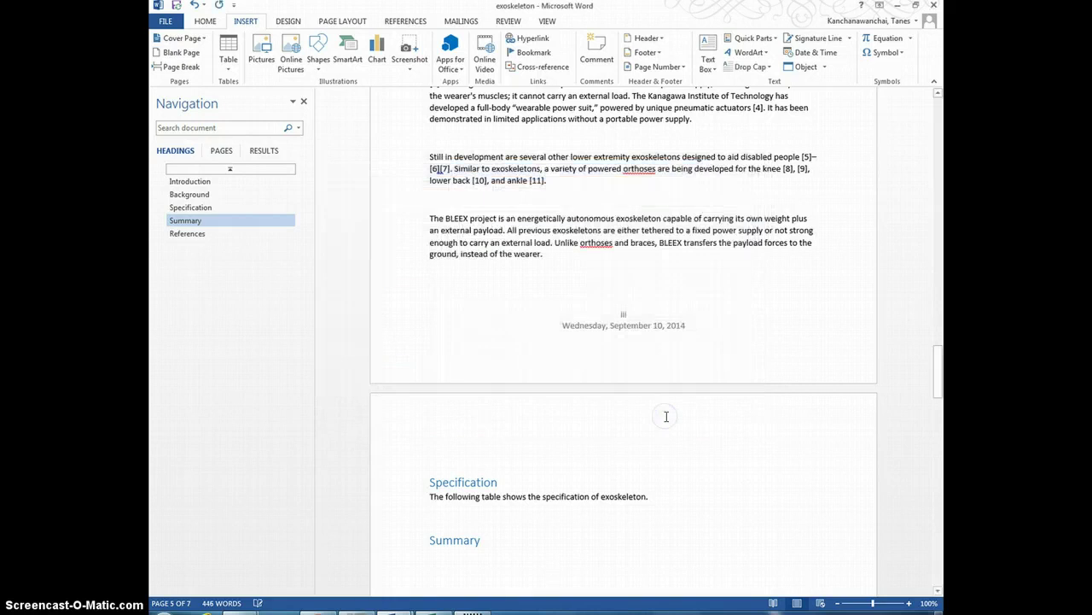
Reopen the footer and place the caret on the line beneath the date
double_click(649, 357)
scroll(649, 360, "up", 20)
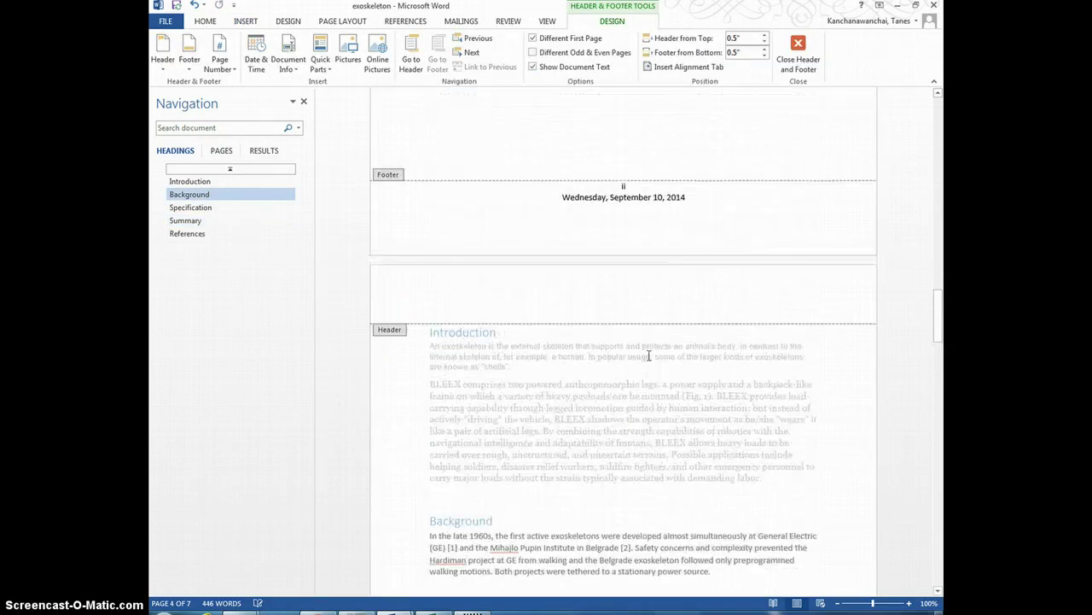
left_click(677, 353)
scroll(749, 355, "up", 15)
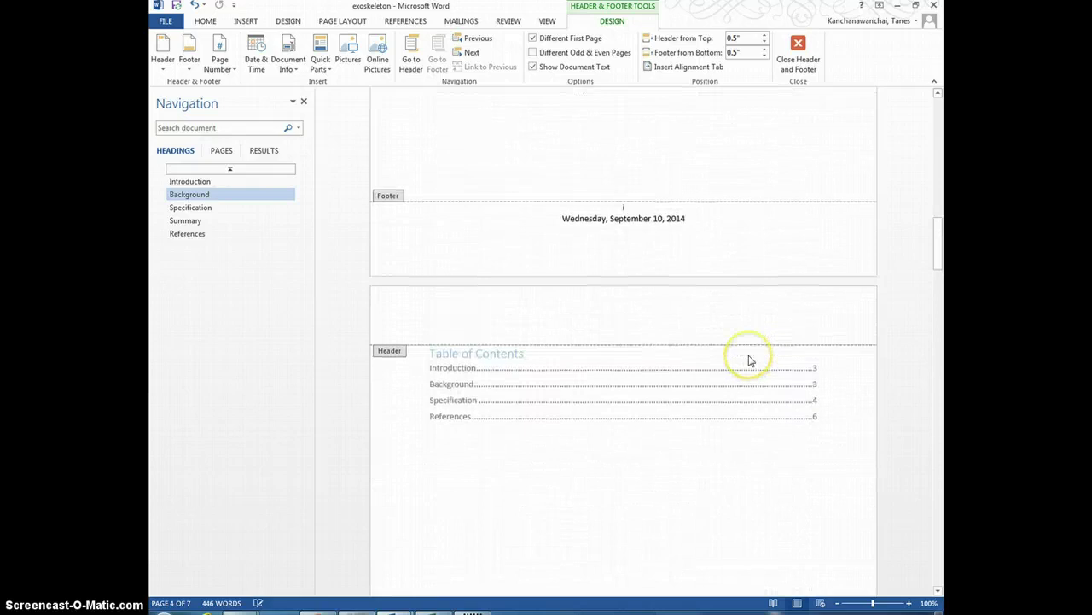
left_click(717, 320)
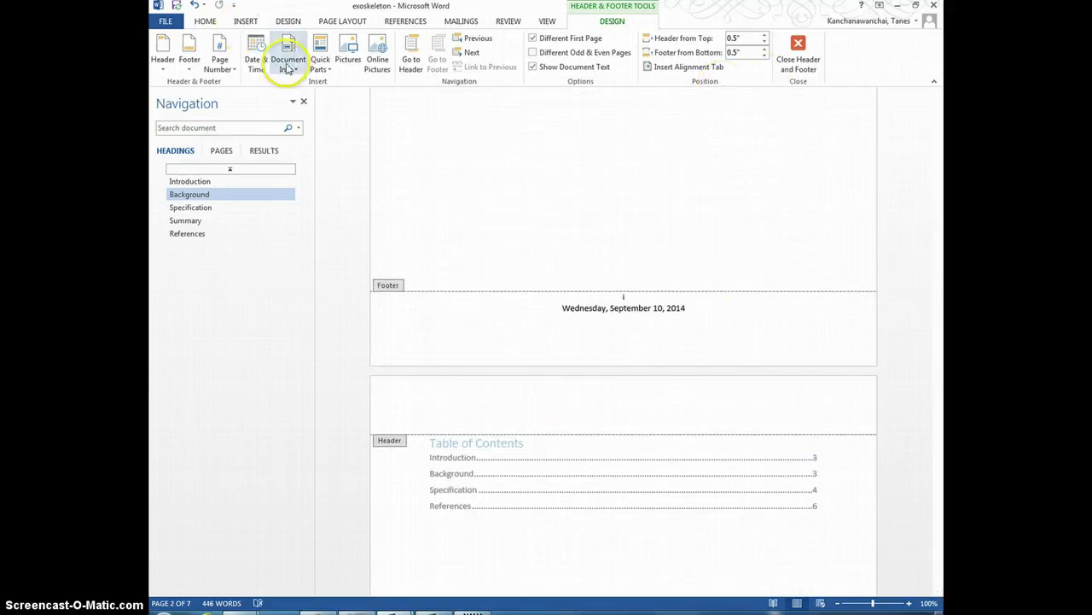
scroll(683, 371, "up", 5)
scroll(683, 367, "up", 5)
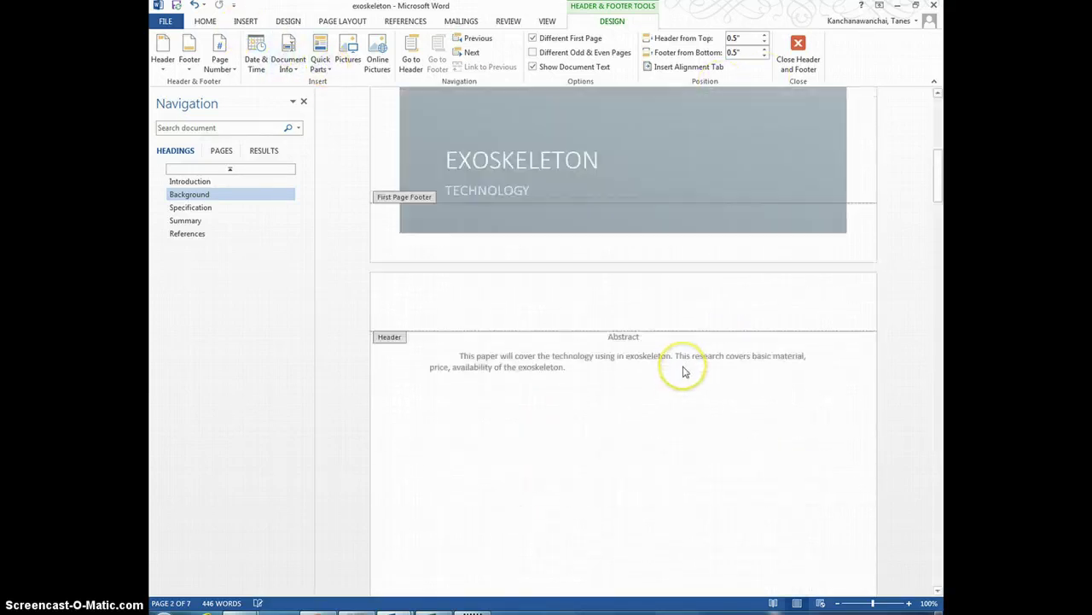
scroll(683, 367, "down", 8)
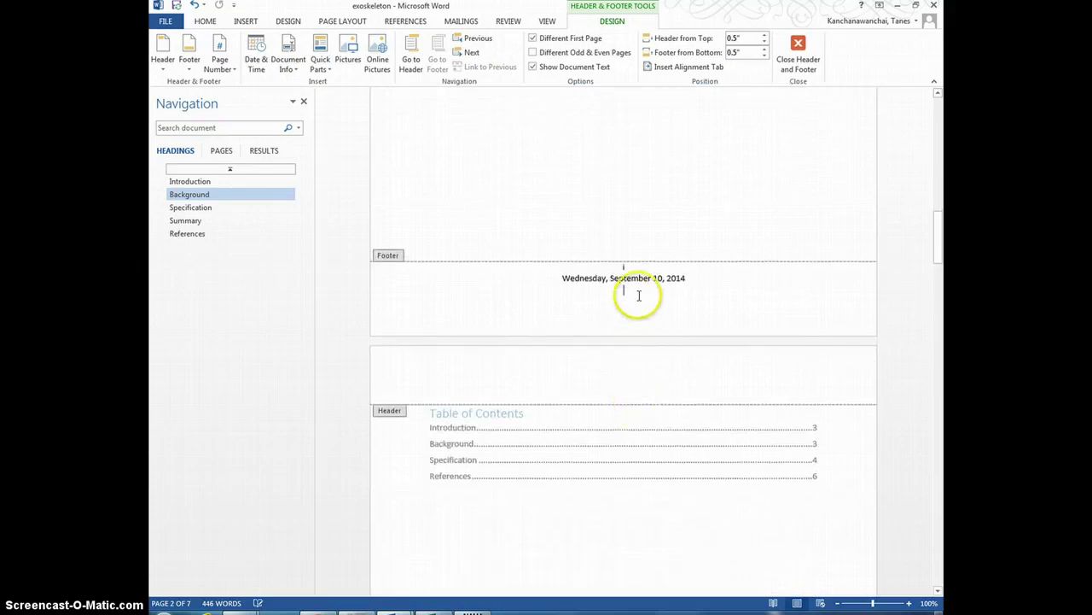
left_click(289, 70)
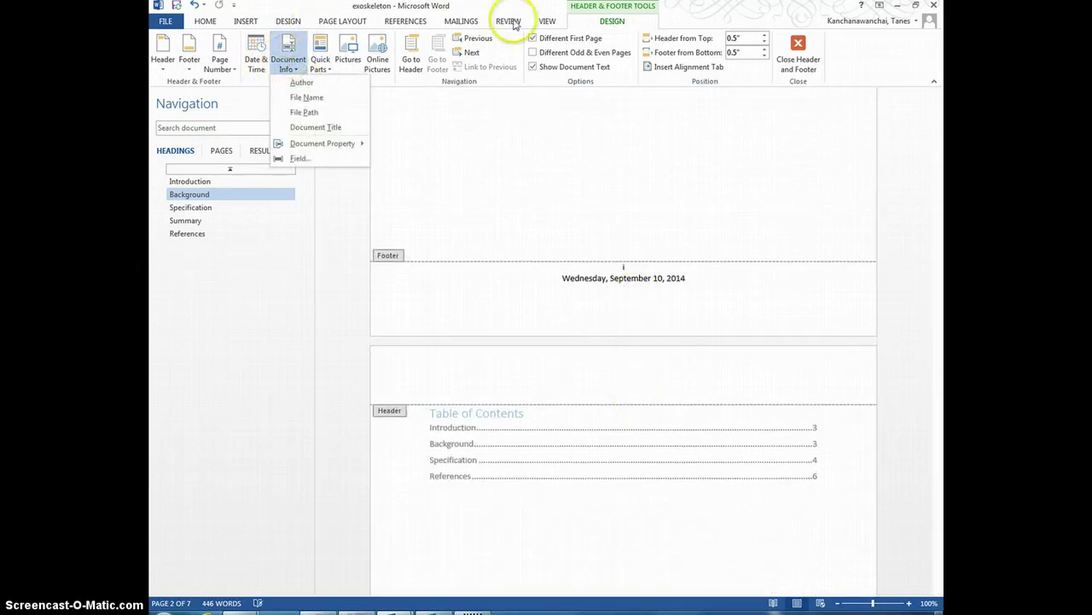
left_click(794, 49)
Insert the FileName field with full path into the page iii footer beneath the date
scroll(719, 225, "down", 5)
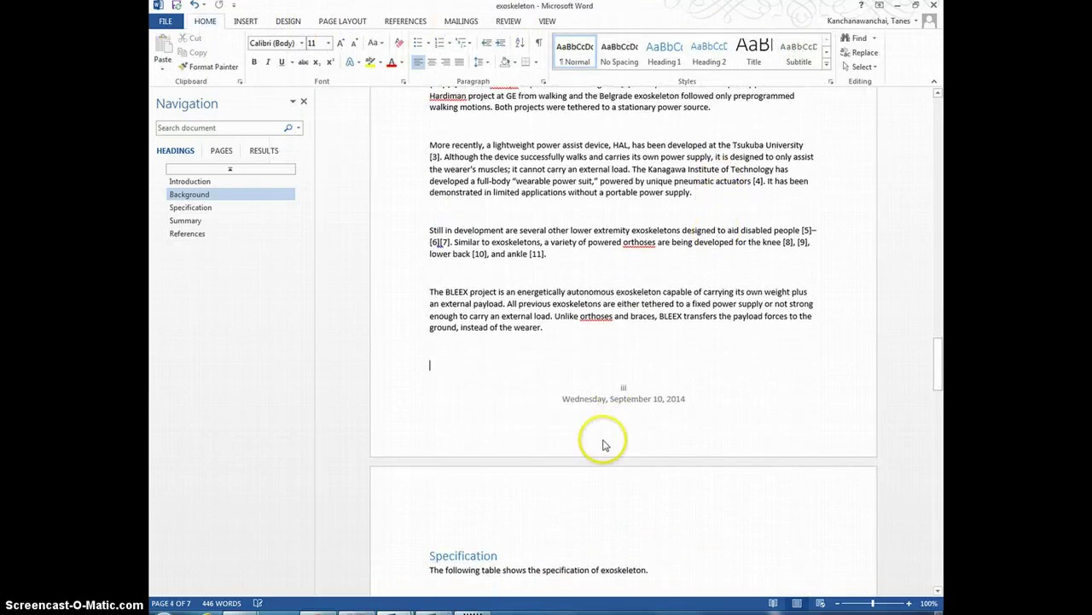
double_click(608, 427)
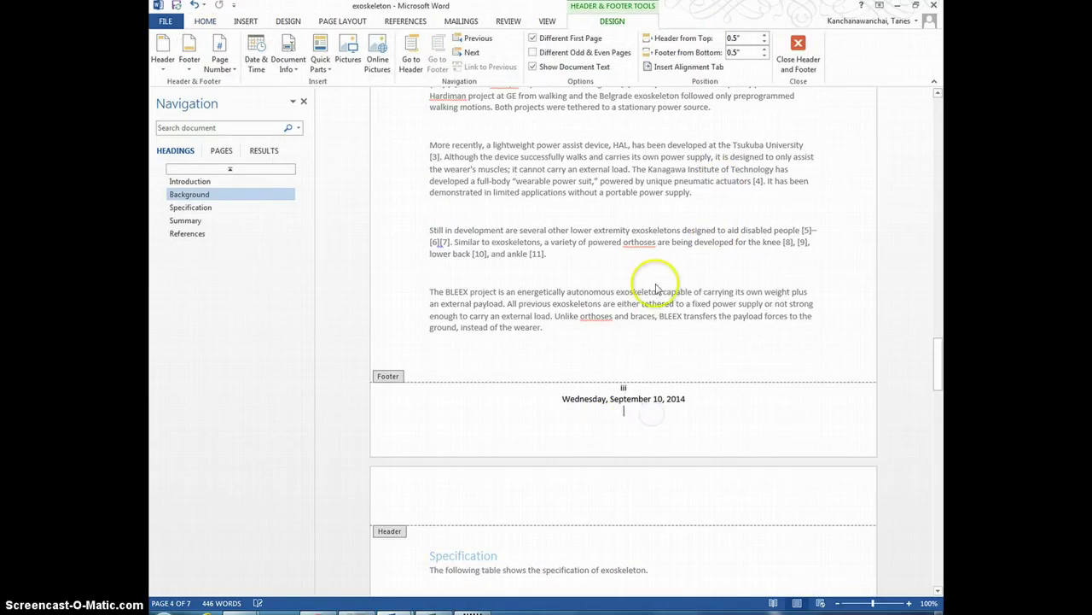
scroll(558, 395, "up", 2)
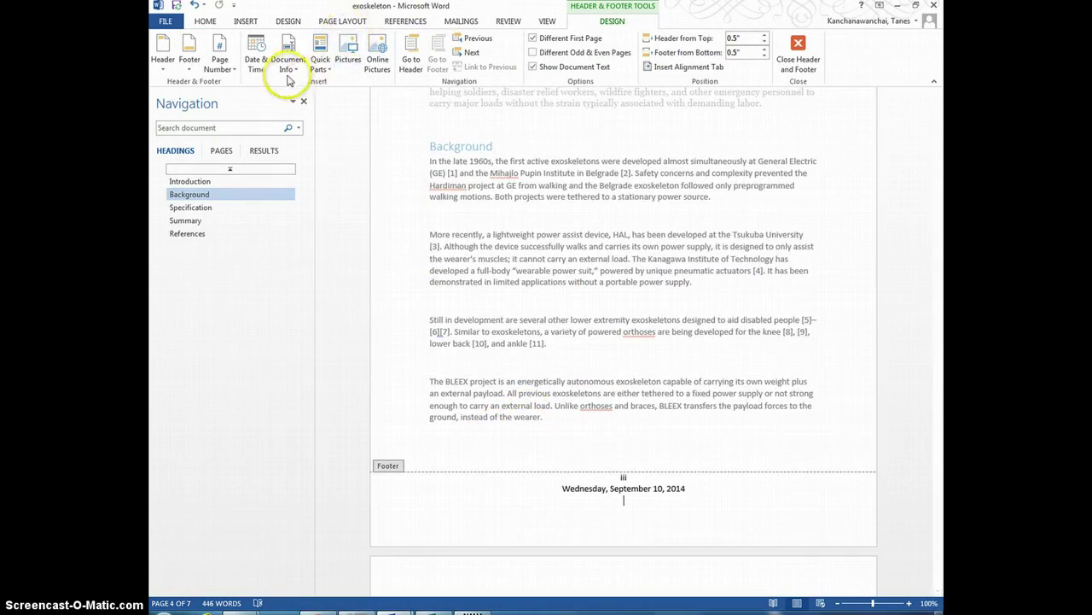
left_click(320, 66)
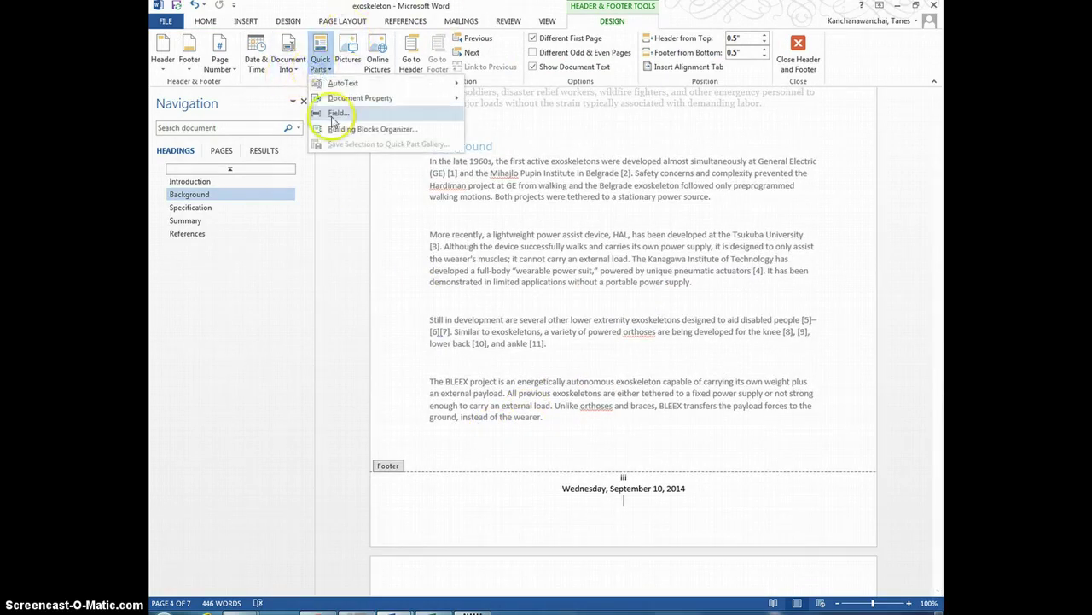
left_click(333, 116)
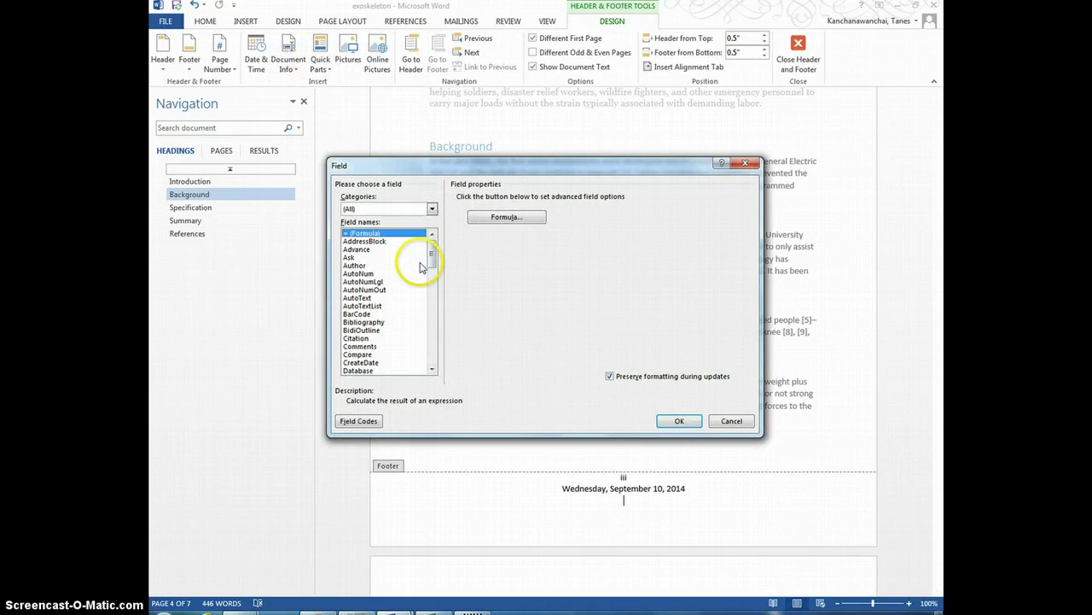
key("f")
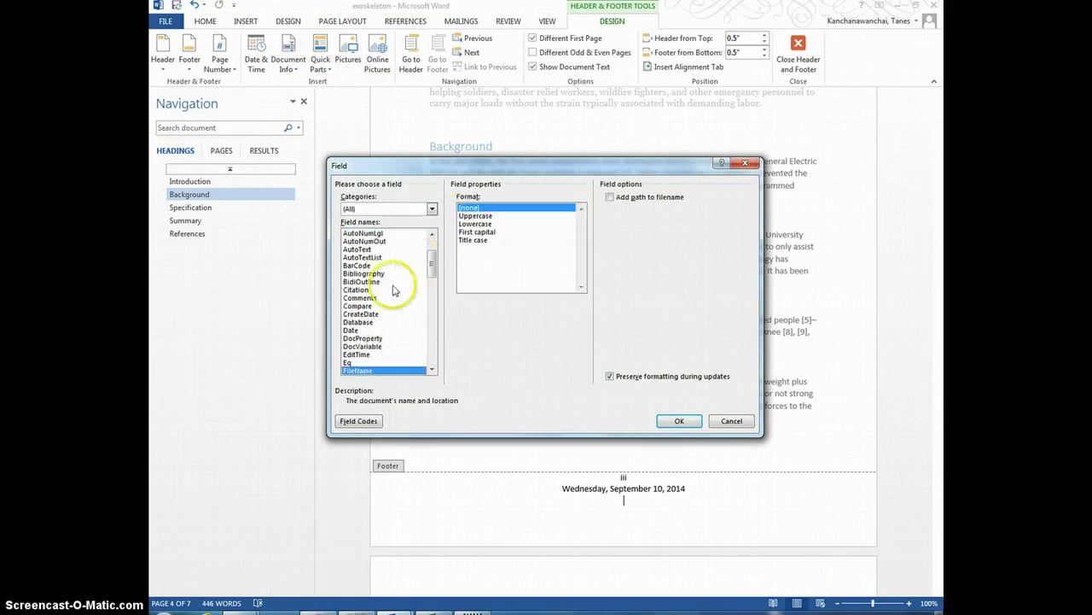
left_click(620, 200)
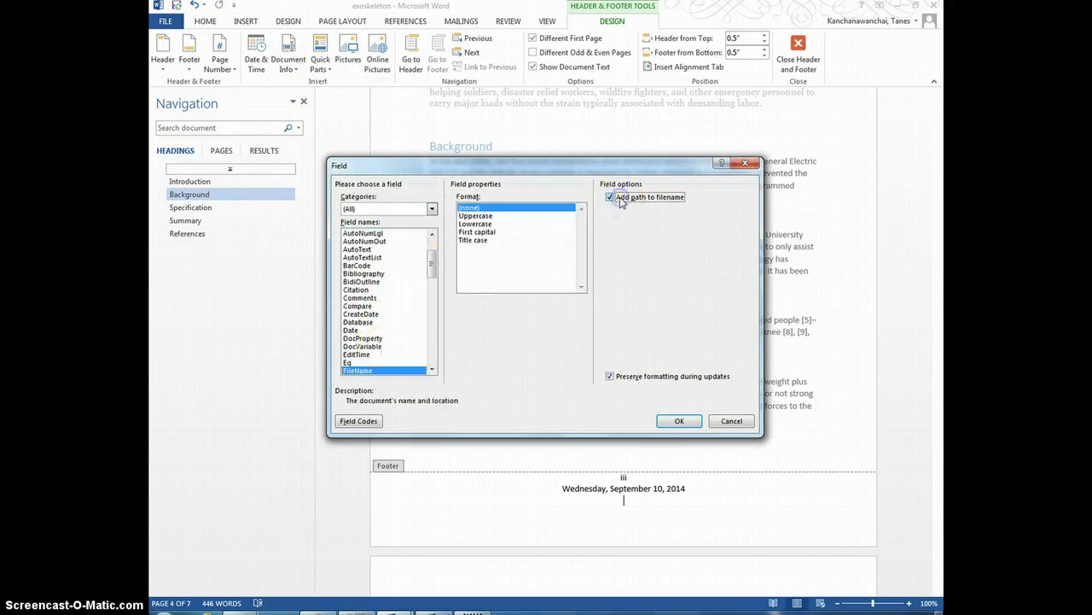
left_click(671, 420)
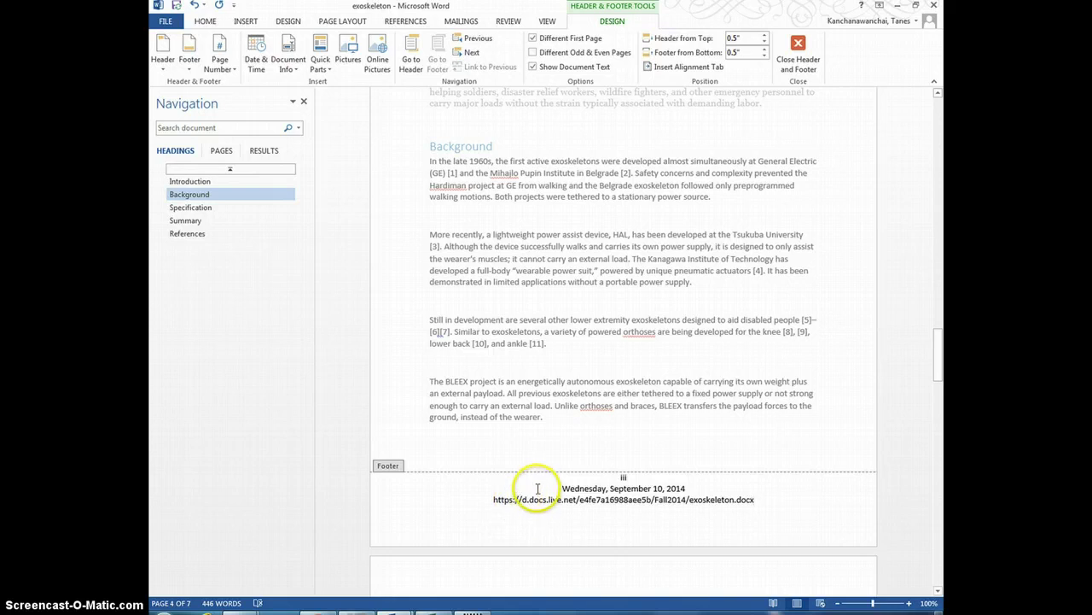
Close footer editing and scroll through the pages to verify the date and OneDrive path footers
double_click(565, 443)
scroll(639, 439, "up", 4)
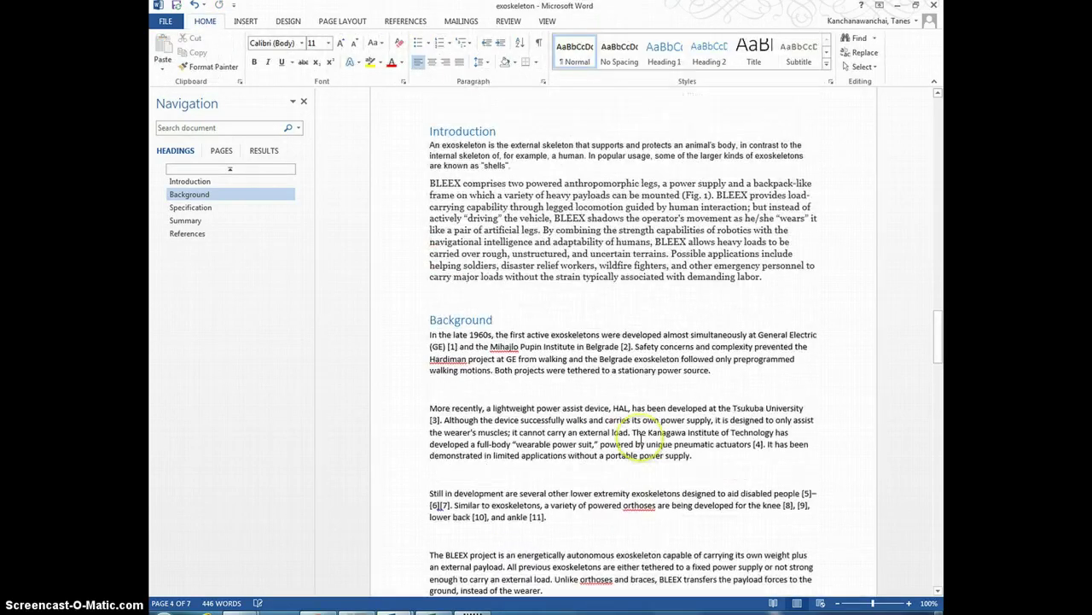
scroll(639, 439, "up", 10)
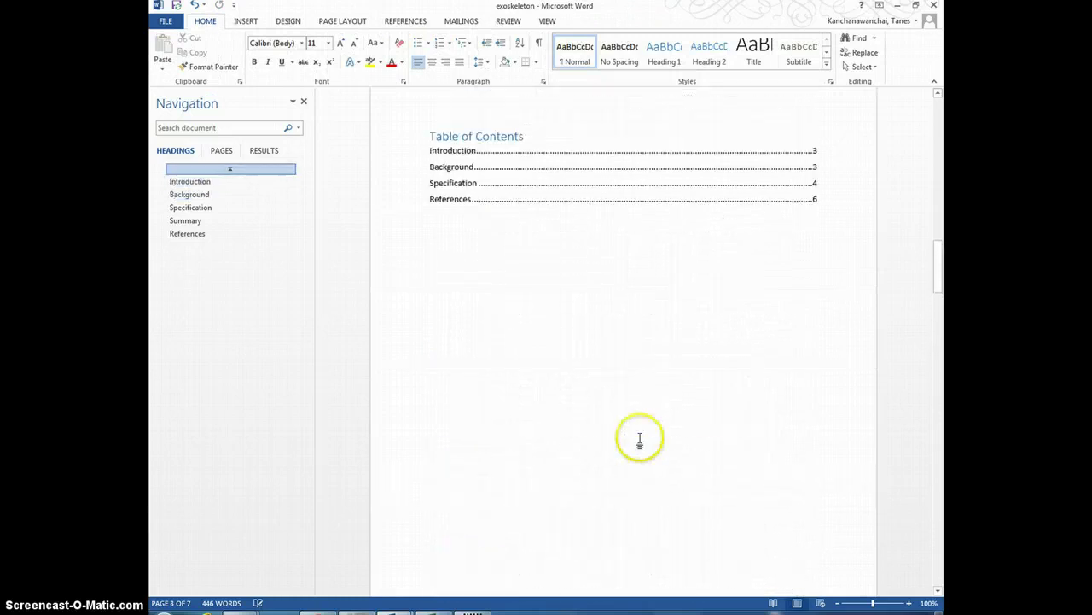
scroll(639, 439, "up", 6)
scroll(640, 439, "down", 6)
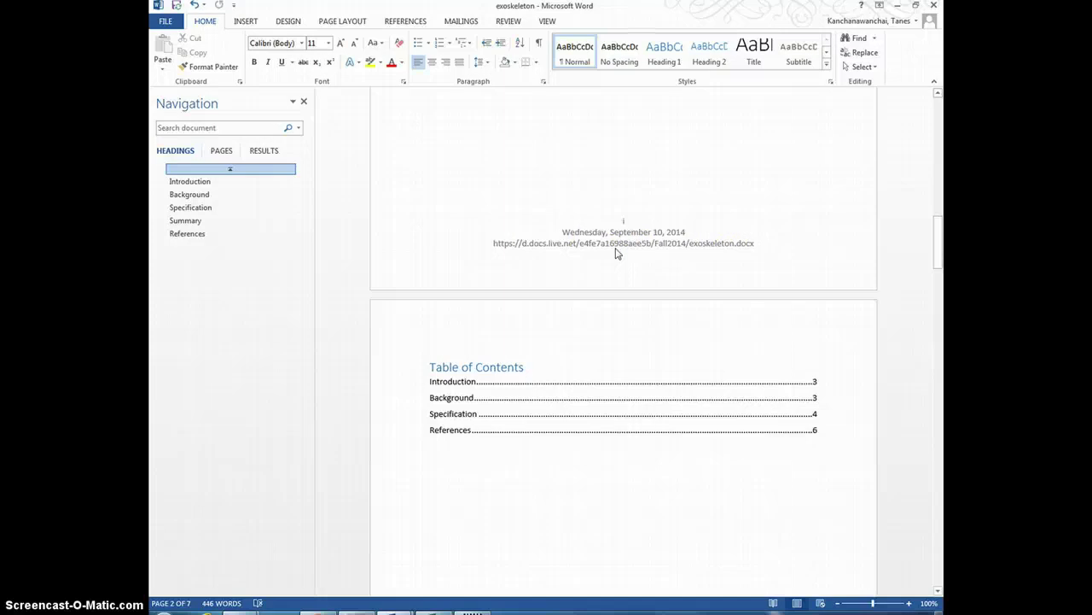
scroll(617, 252, "down", 3)
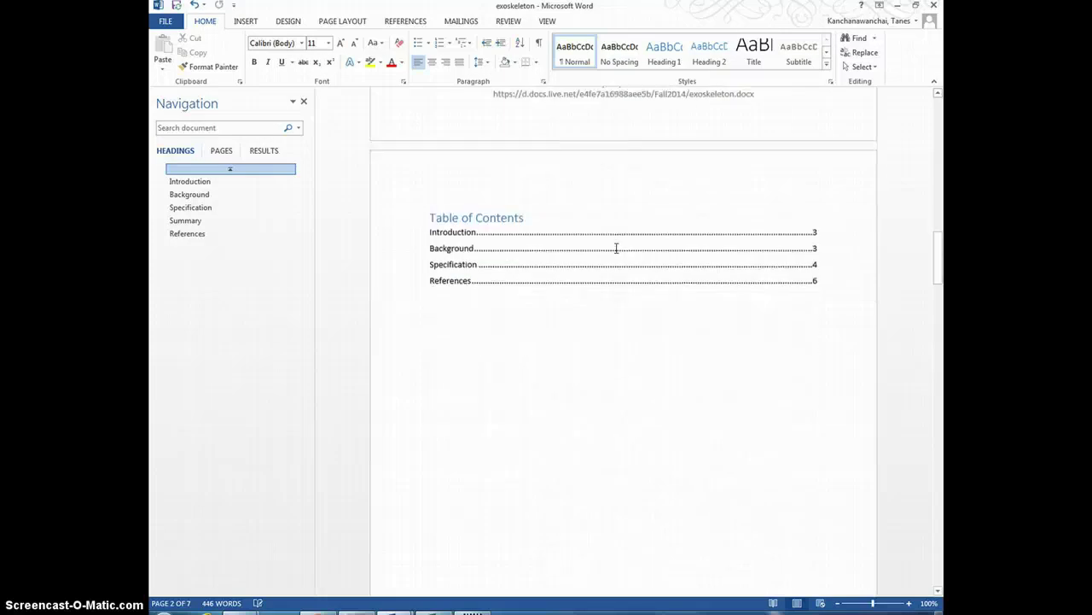
scroll(615, 248, "down", 6)
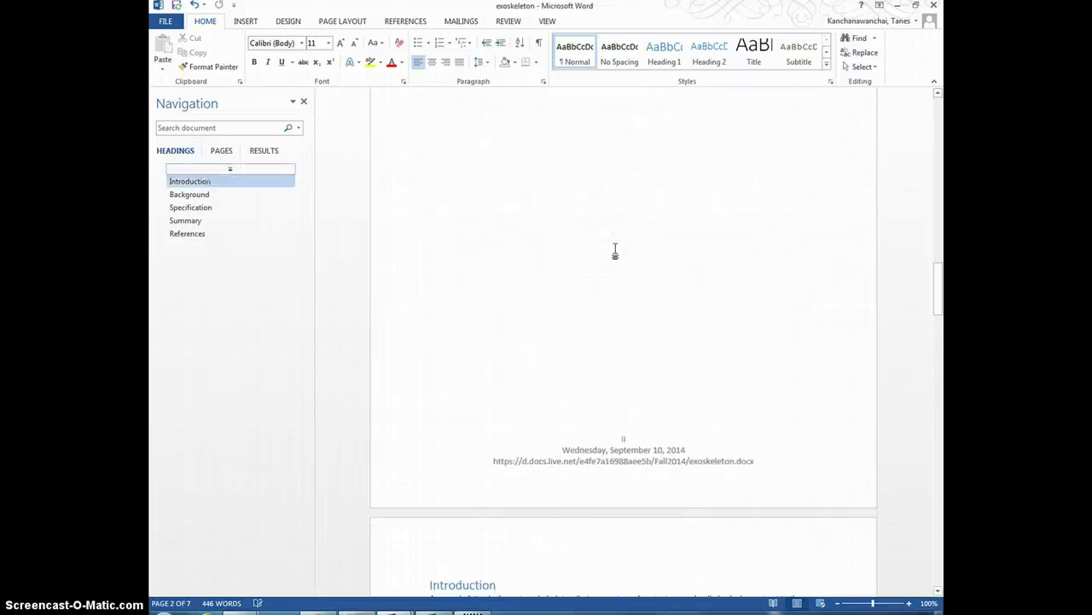
left_click(392, 609)
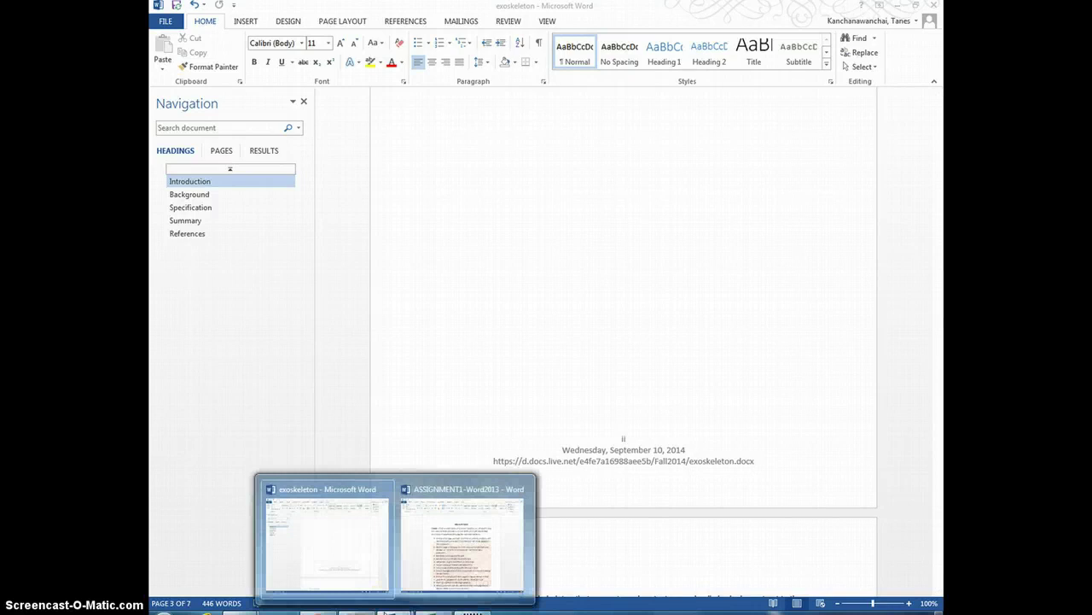
left_click(462, 538)
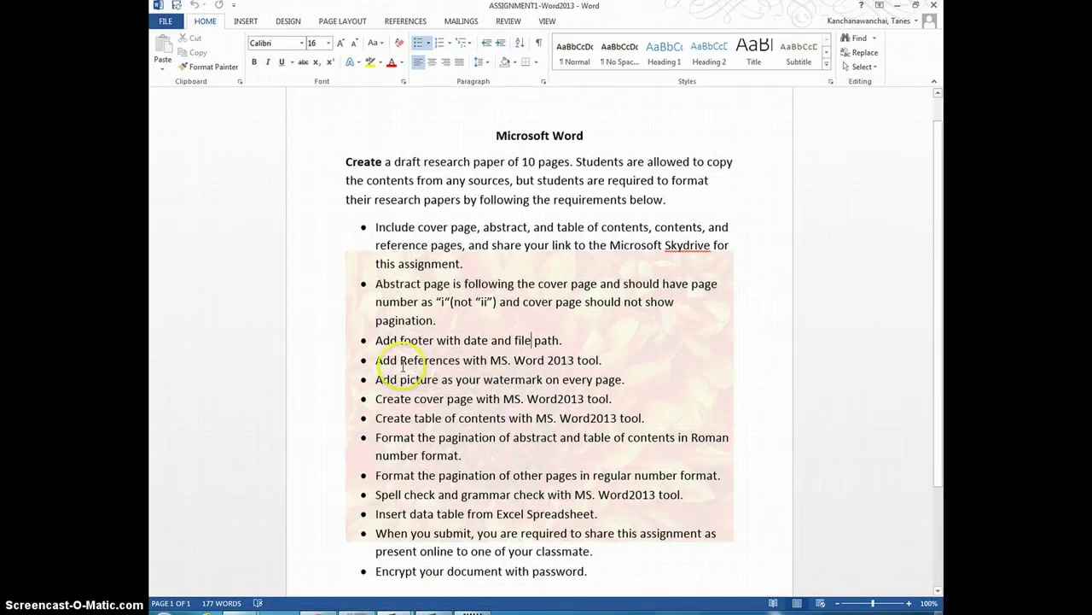
left_click_drag(394, 362, 459, 363)
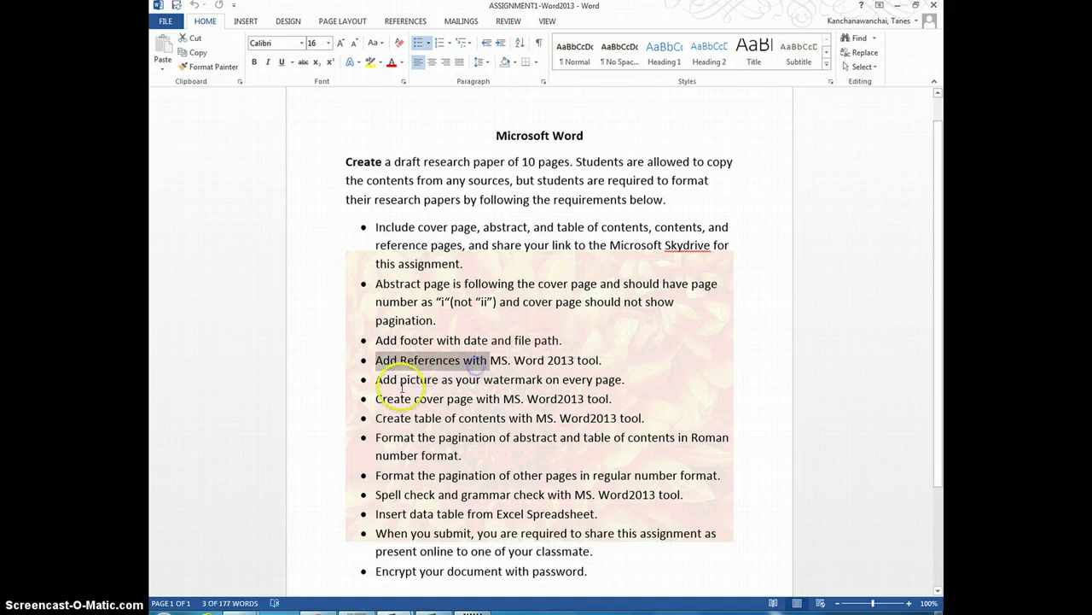
left_click_drag(376, 380, 623, 381)
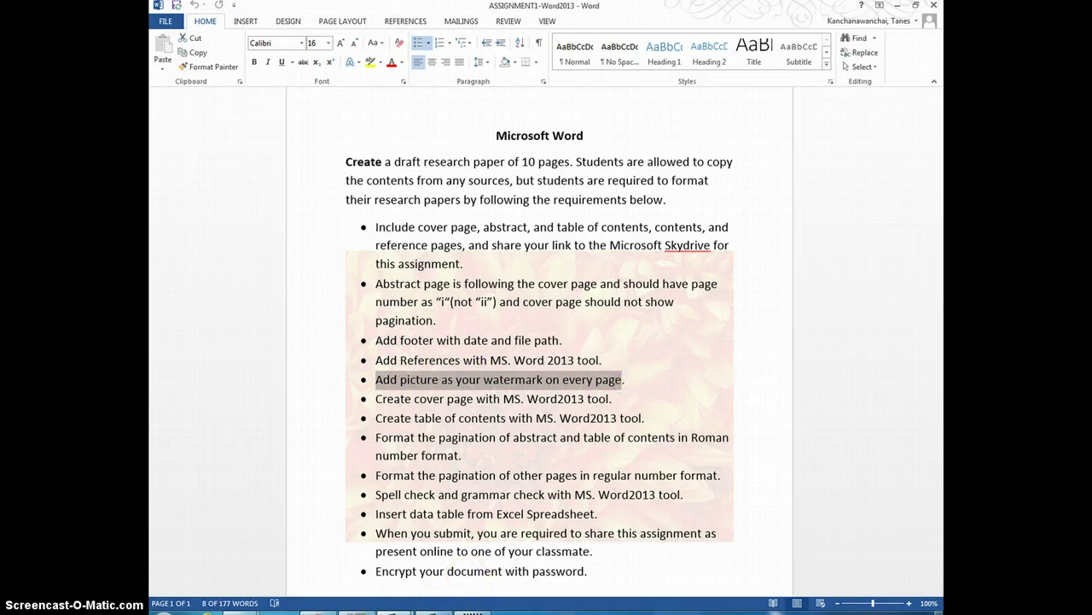
mouse_move(408, 603)
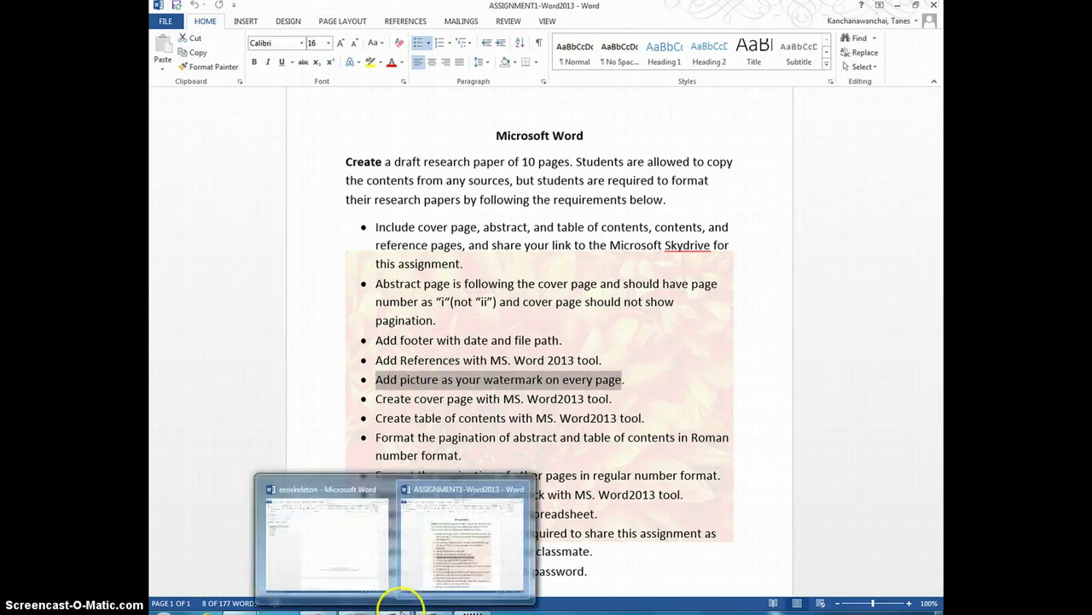
left_click(370, 581)
Apply the CONFIDENTIAL 1 watermark from the Design tab's Watermark gallery
scroll(591, 461, "down", 3)
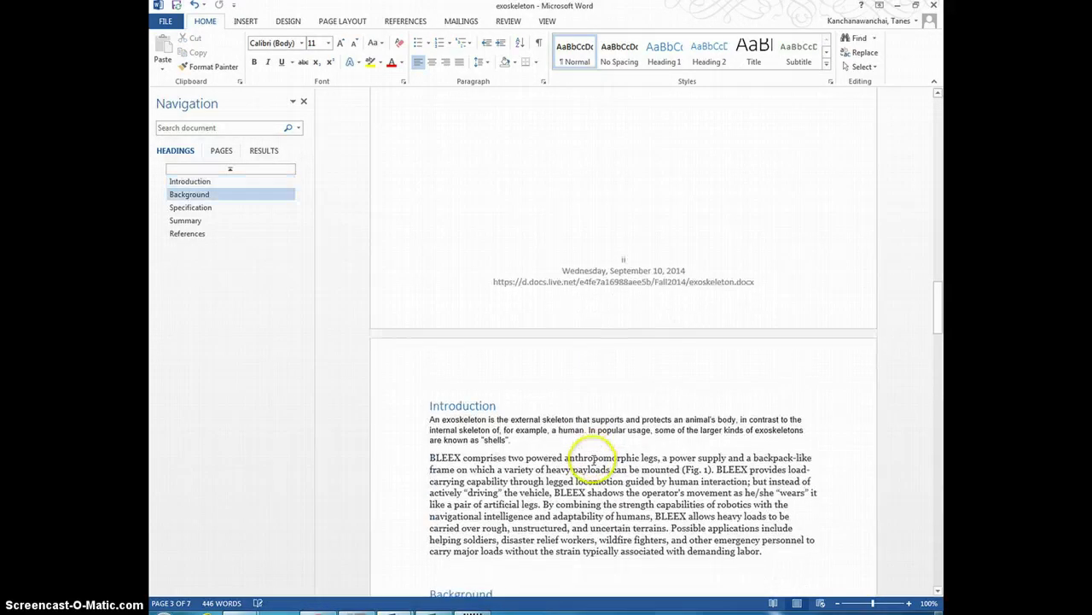
scroll(590, 461, "up", 10)
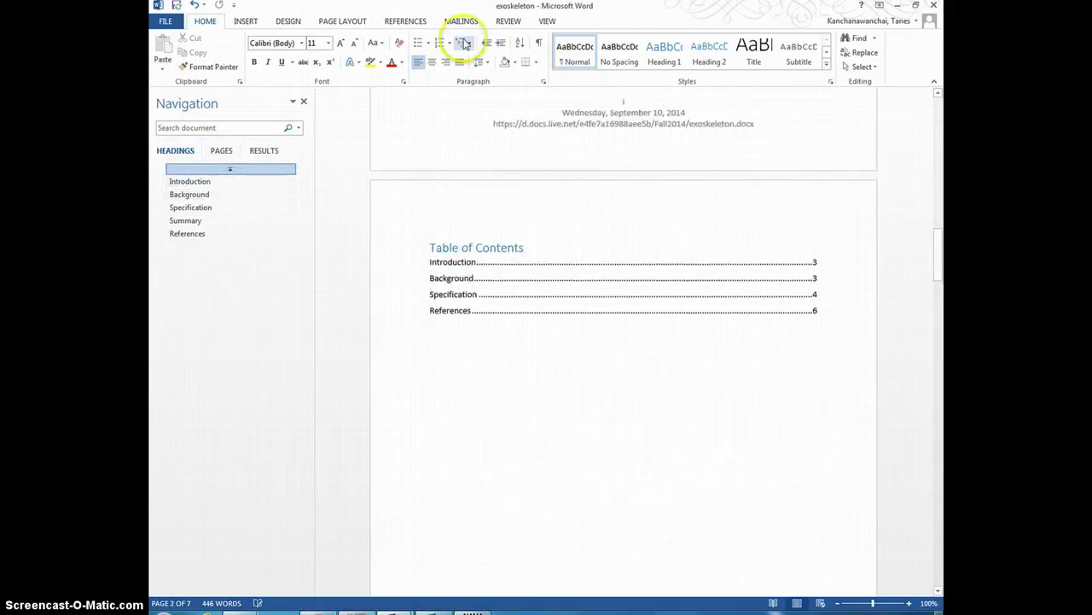
left_click(254, 22)
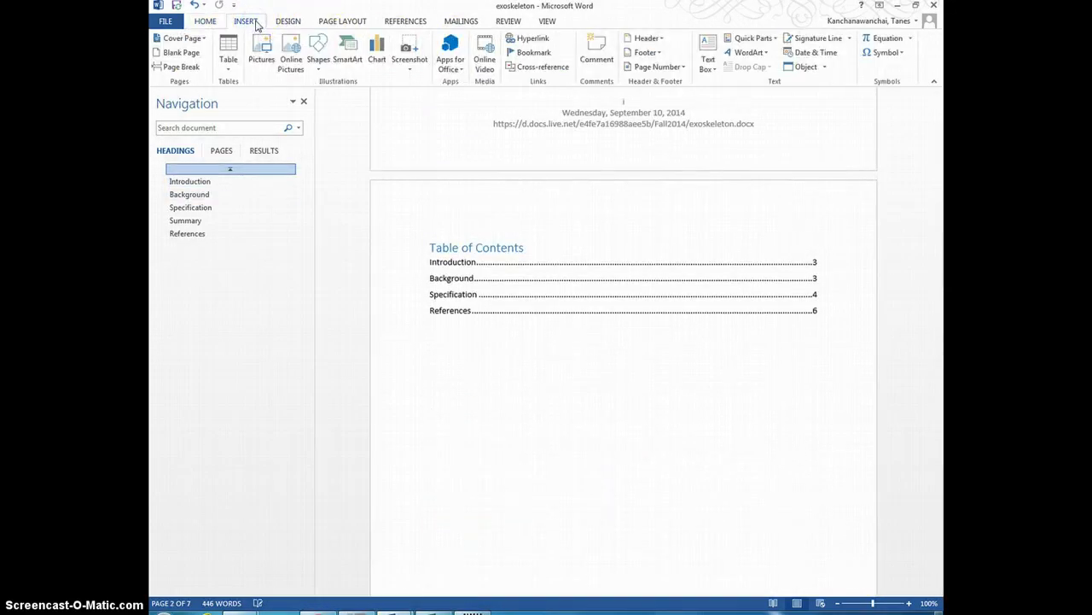
left_click(398, 21)
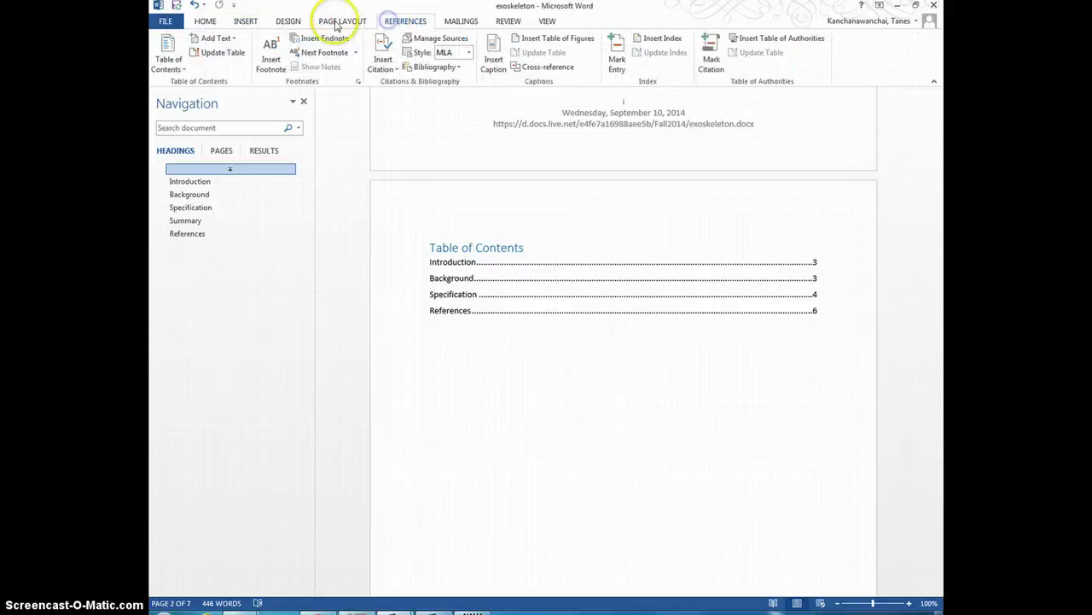
left_click(290, 22)
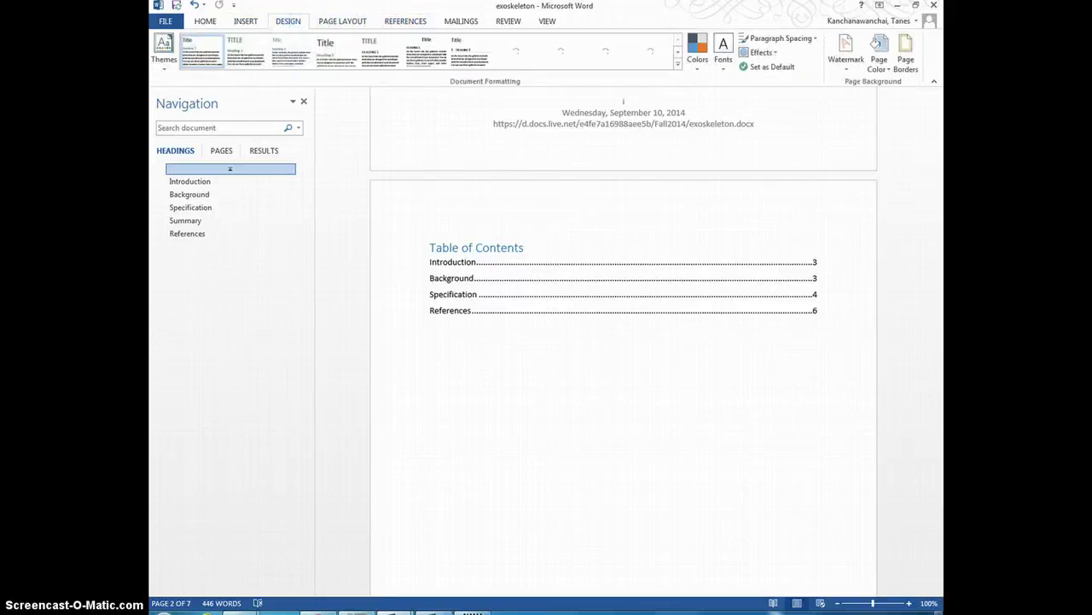
left_click(853, 66)
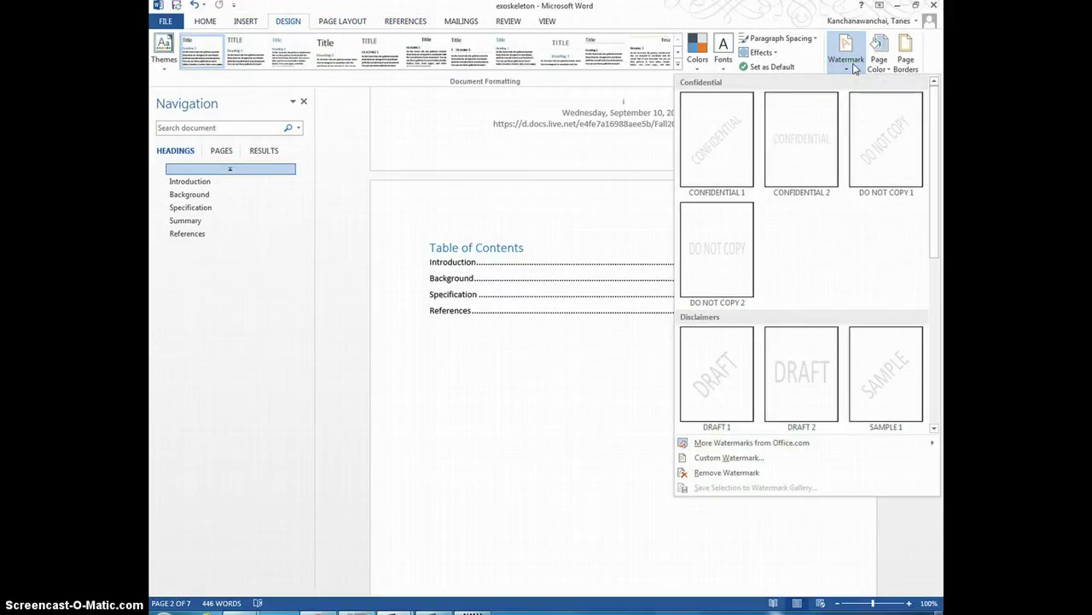
left_click(737, 127)
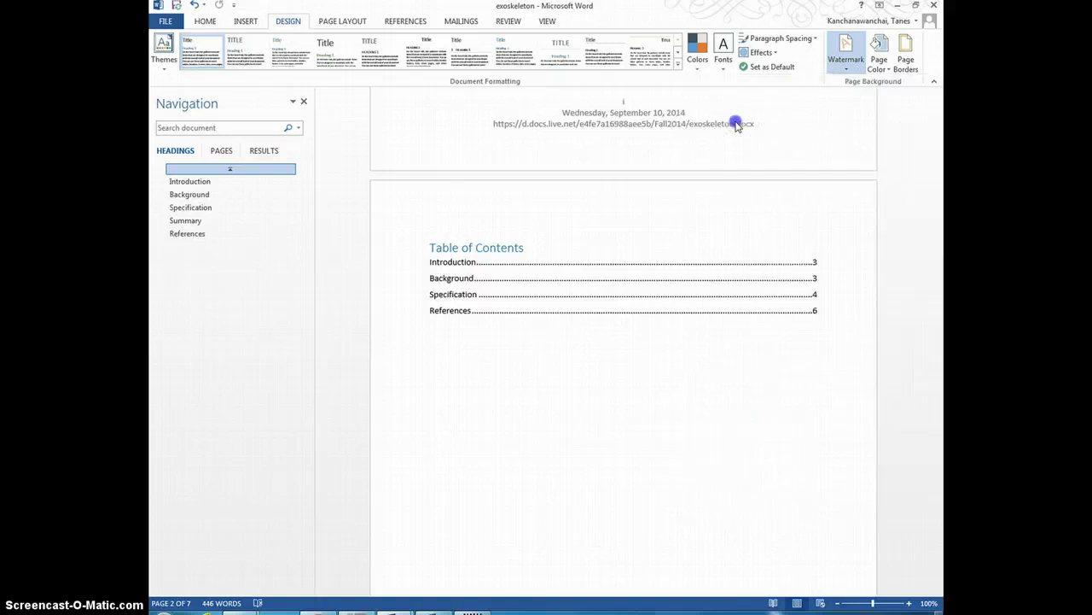
Scroll through the pages to inspect the CONFIDENTIAL watermark, then back up to the cover page
scroll(690, 487, "down", 3)
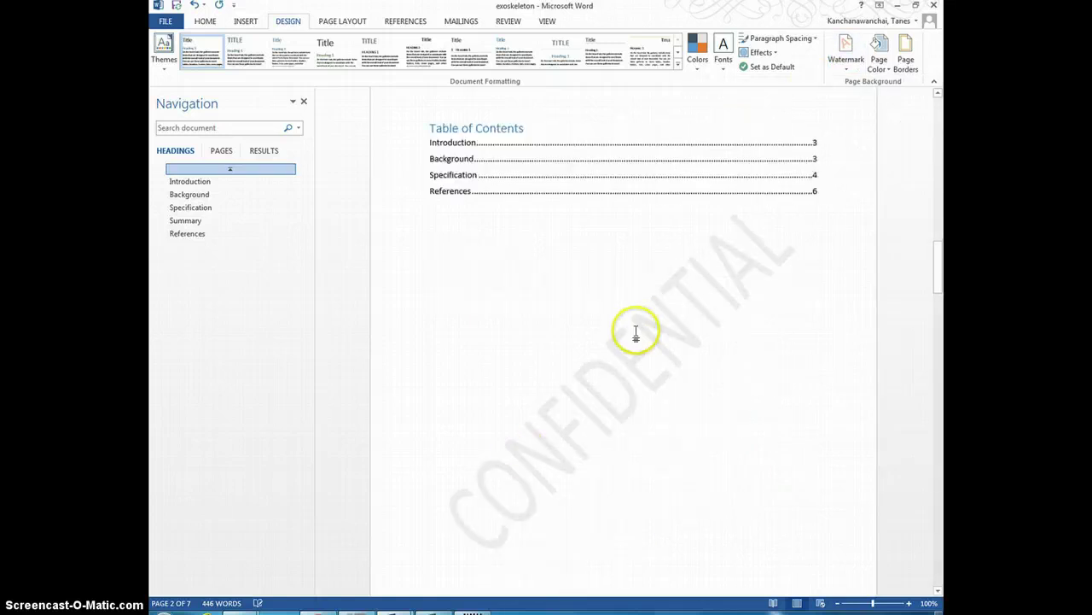
scroll(634, 329, "up", 15)
scroll(636, 330, "down", 20)
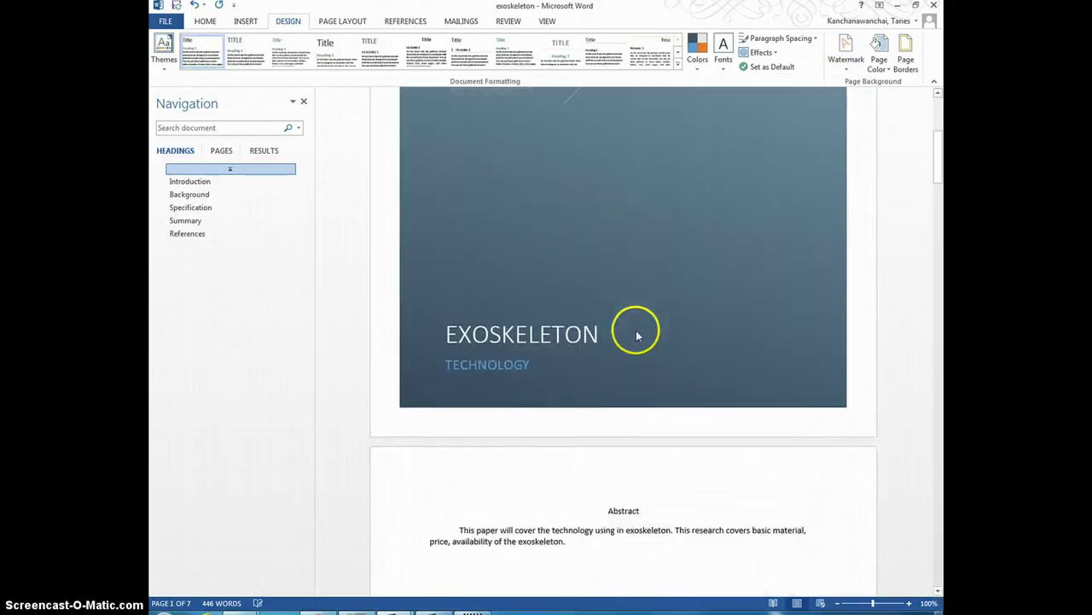
scroll(636, 331, "down", 20)
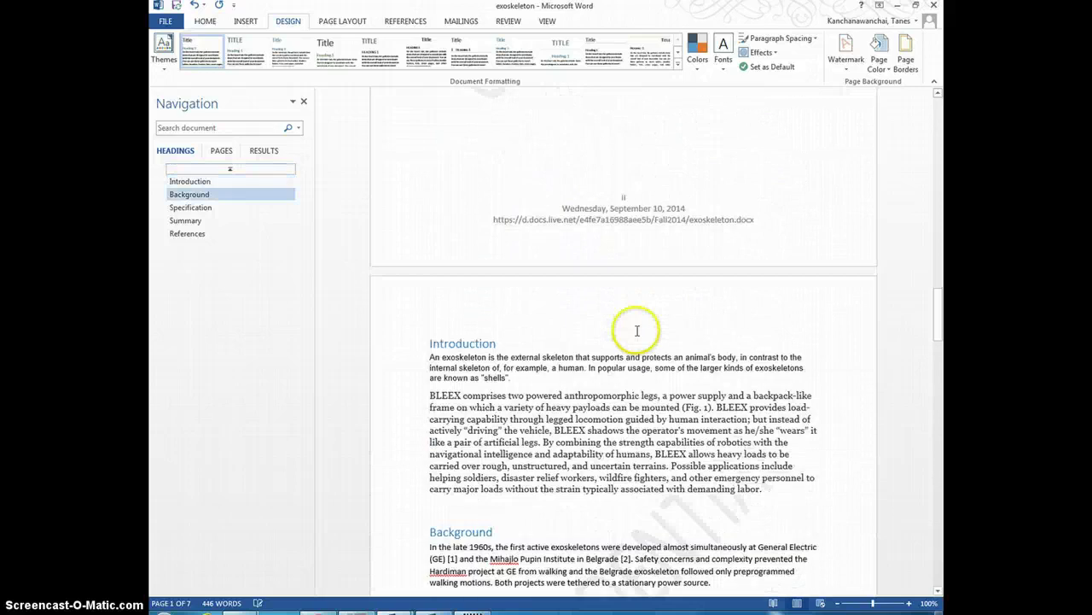
scroll(636, 330, "down", 2)
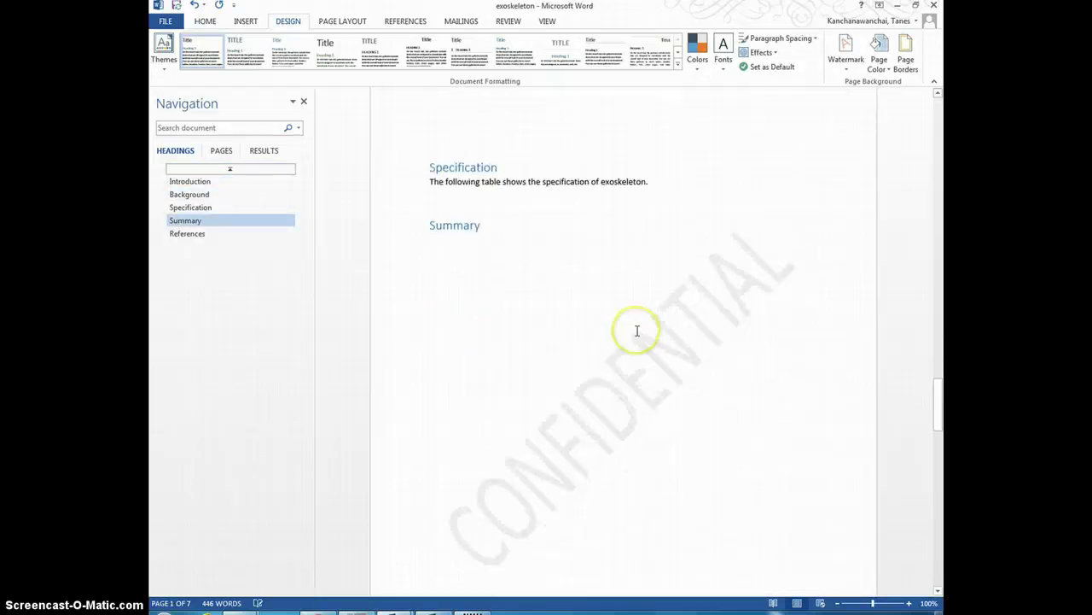
scroll(637, 329, "up", 20)
scroll(645, 309, "up", 20)
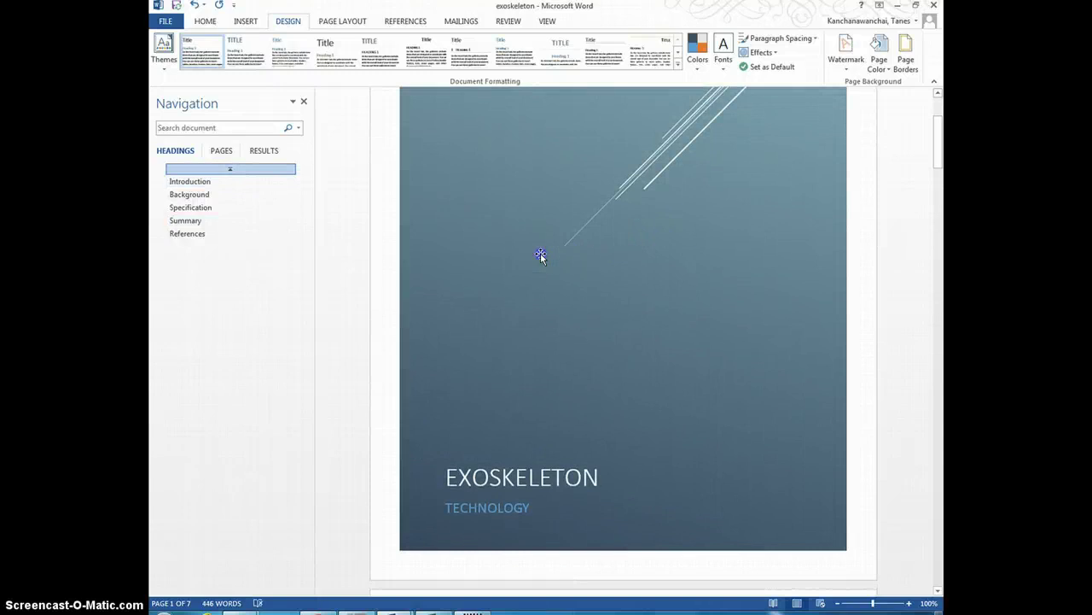
Select the blue cover background shape and drag its top edge down
left_click(657, 389)
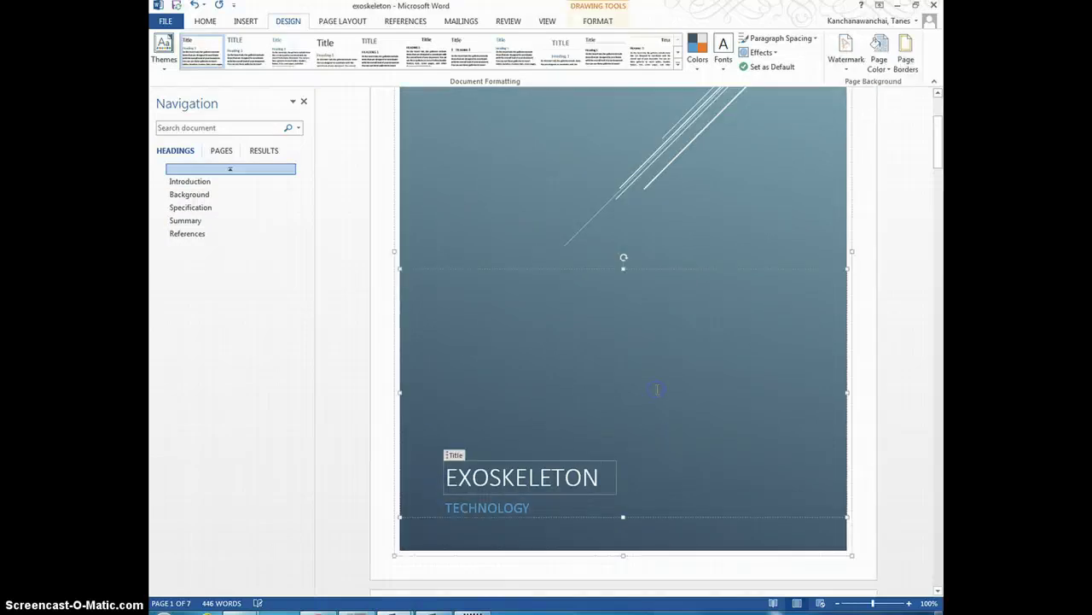
scroll(606, 273, "up", 2)
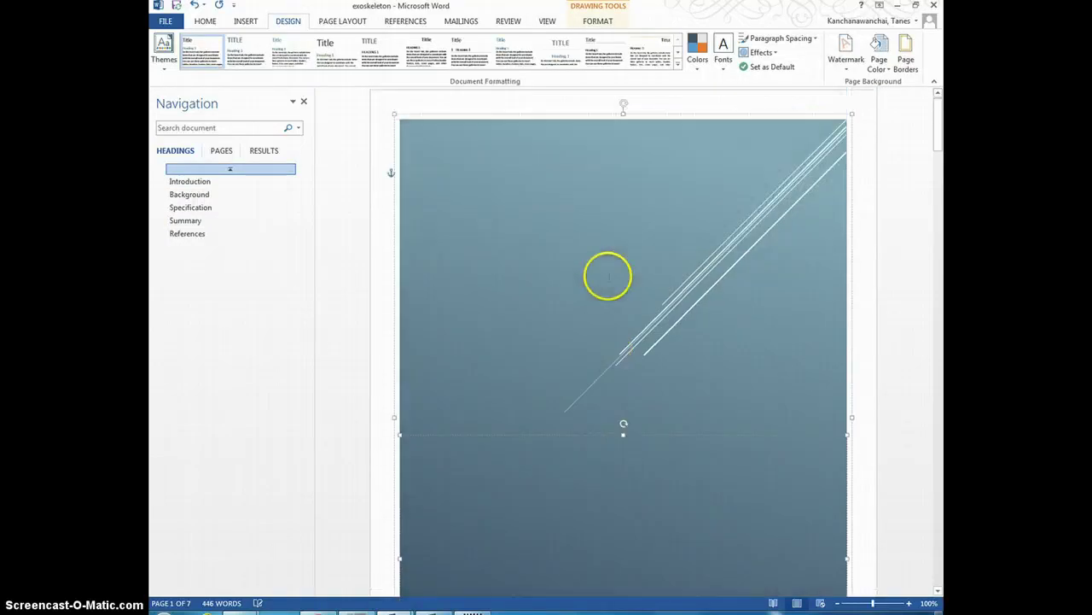
scroll(607, 273, "down", 5)
scroll(628, 304, "down", 1)
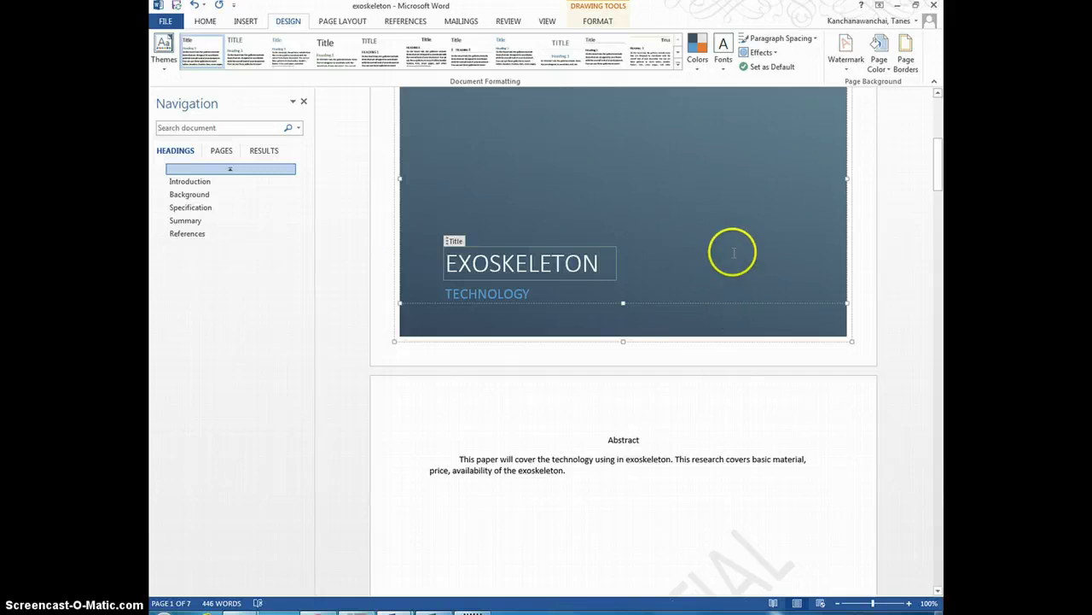
scroll(731, 248, "up", 3)
scroll(623, 342, "up", 3)
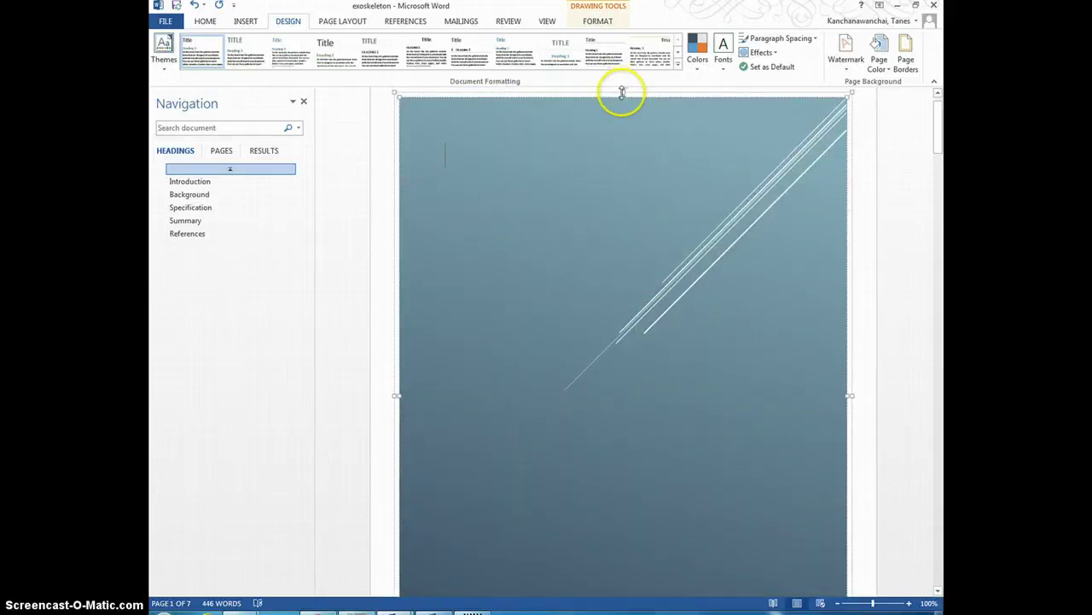
left_click_drag(624, 96, 616, 502)
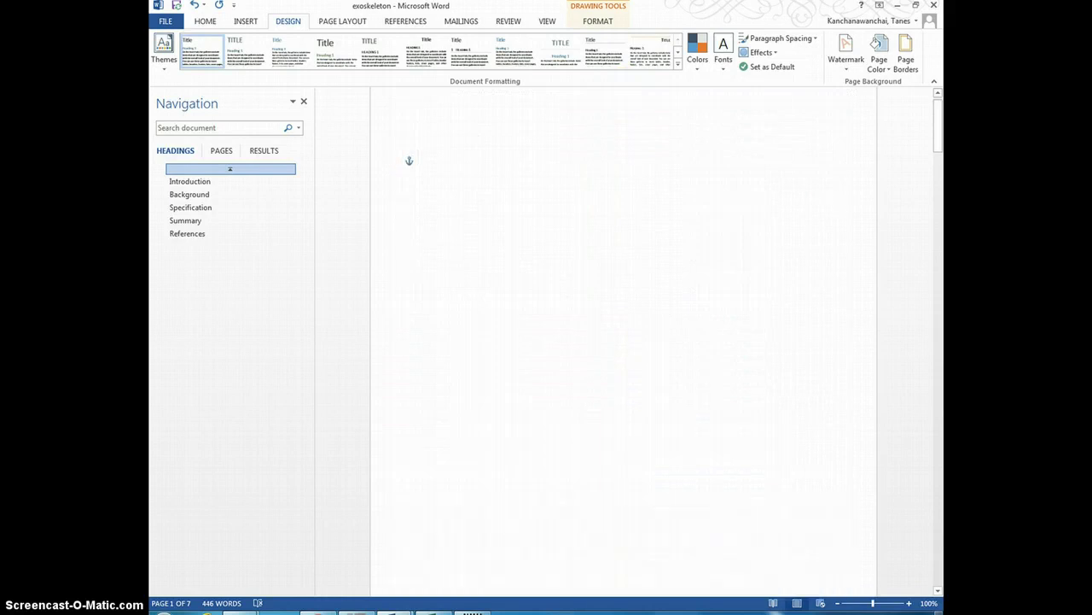
scroll(614, 371, "down", 8)
scroll(616, 373, "up", 8)
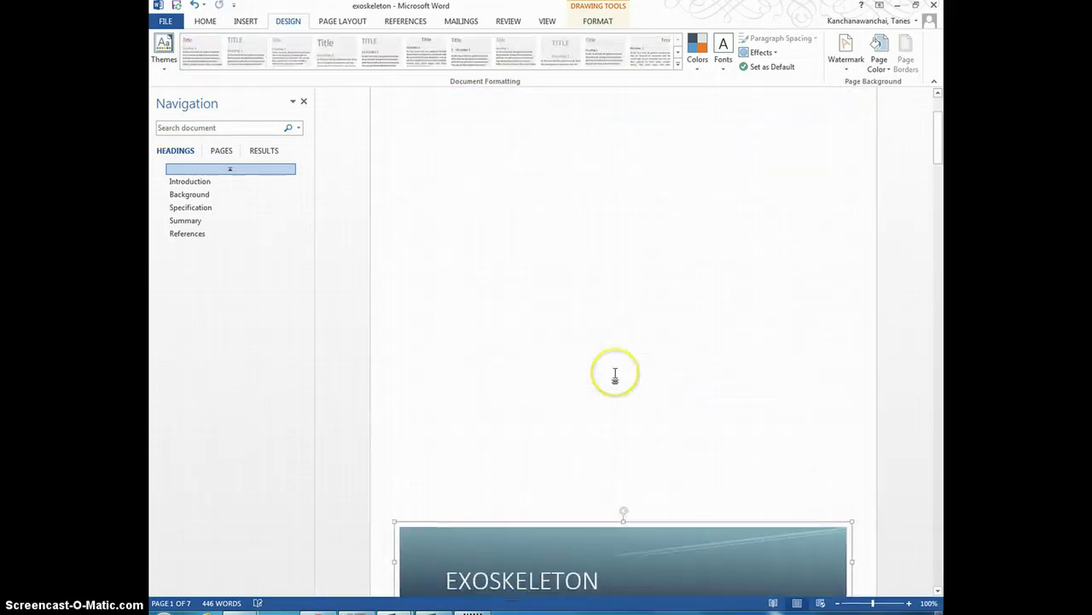
Undo the cover shape resize and scroll through the cover and Abstract pages to check the layout
key("ctrl+z")
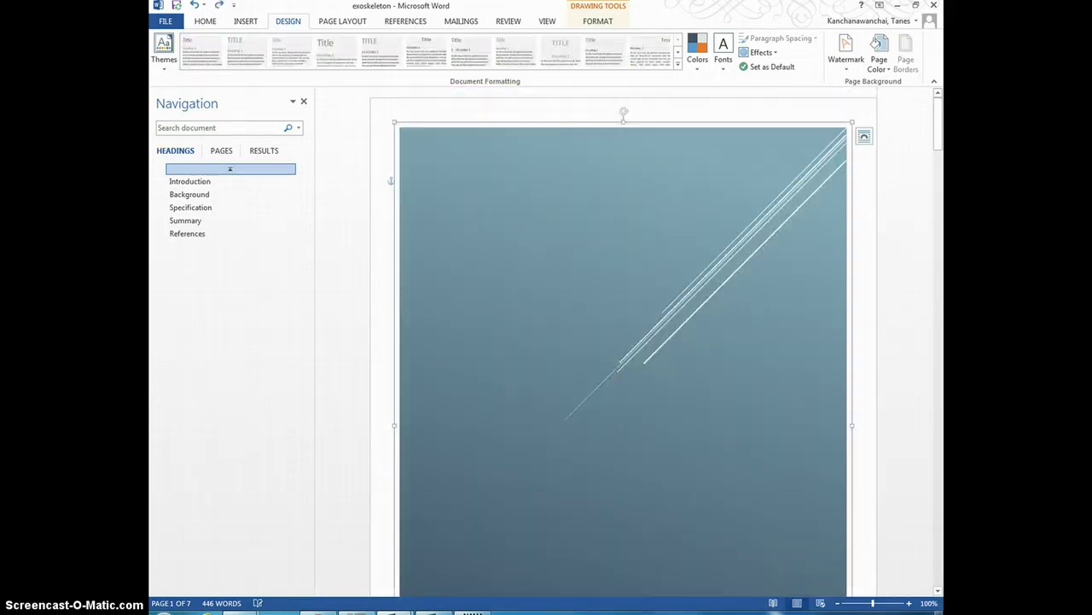
scroll(614, 373, "down", 8)
left_click(614, 341)
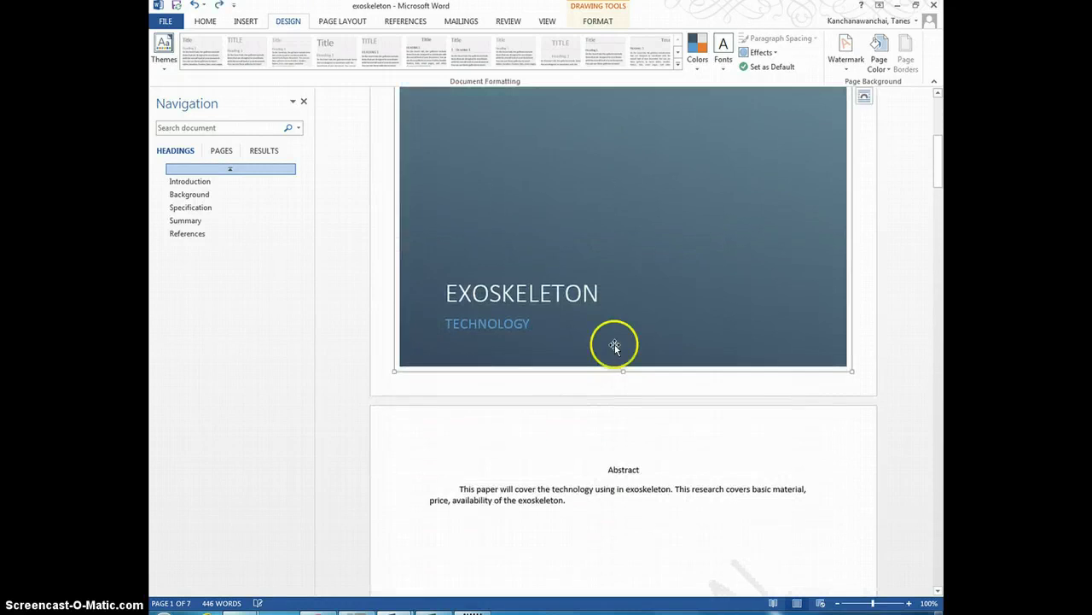
scroll(615, 341, "up", 3)
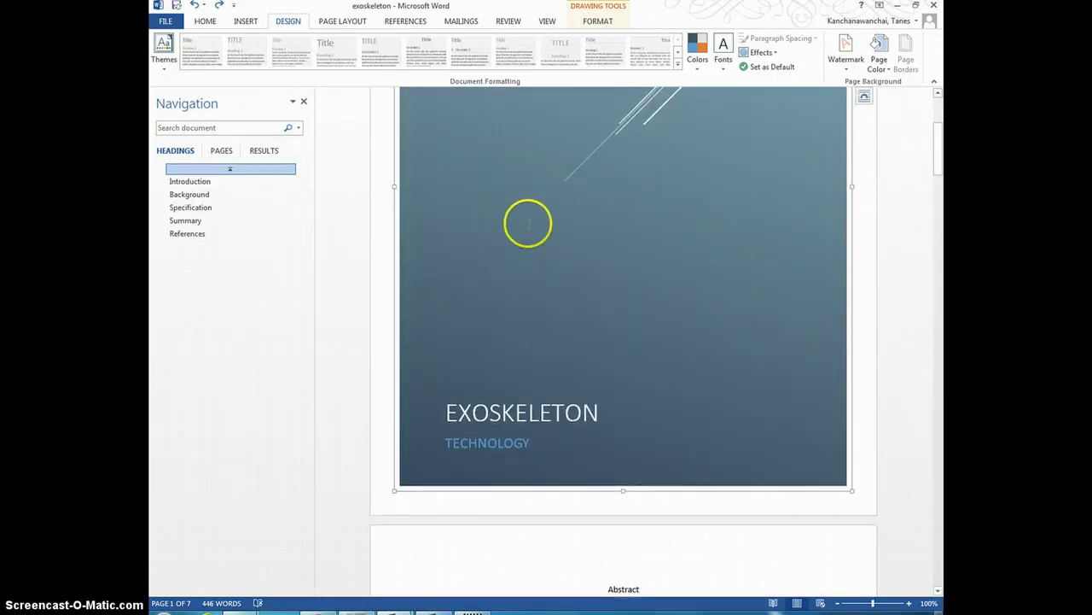
scroll(543, 285, "up", 1)
scroll(544, 285, "down", 6)
scroll(621, 354, "down", 3)
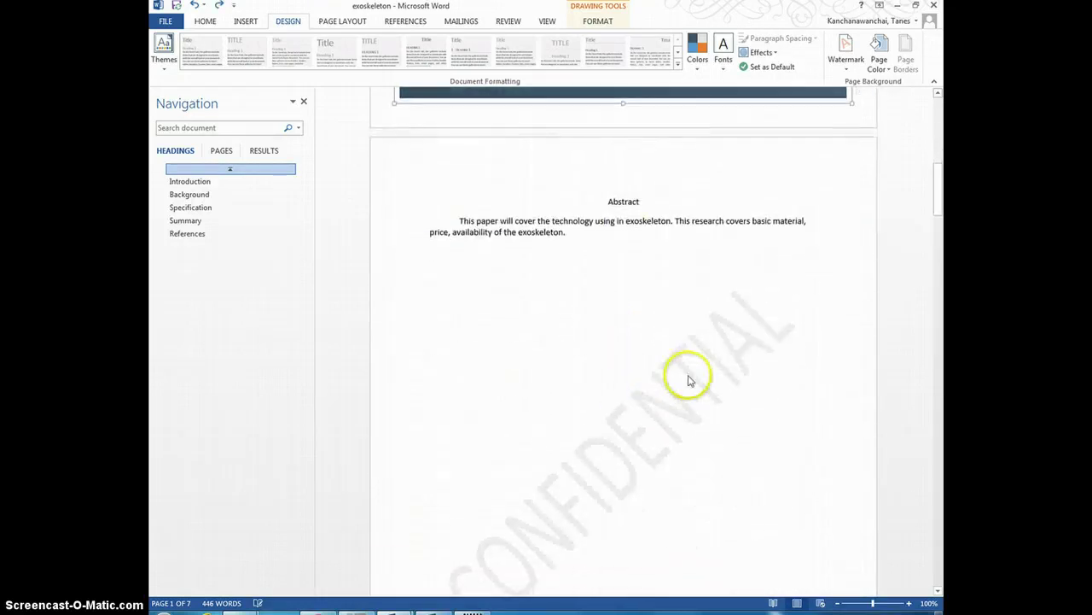
scroll(634, 390, "up", 3)
left_click_drag(937, 179, 940, 142)
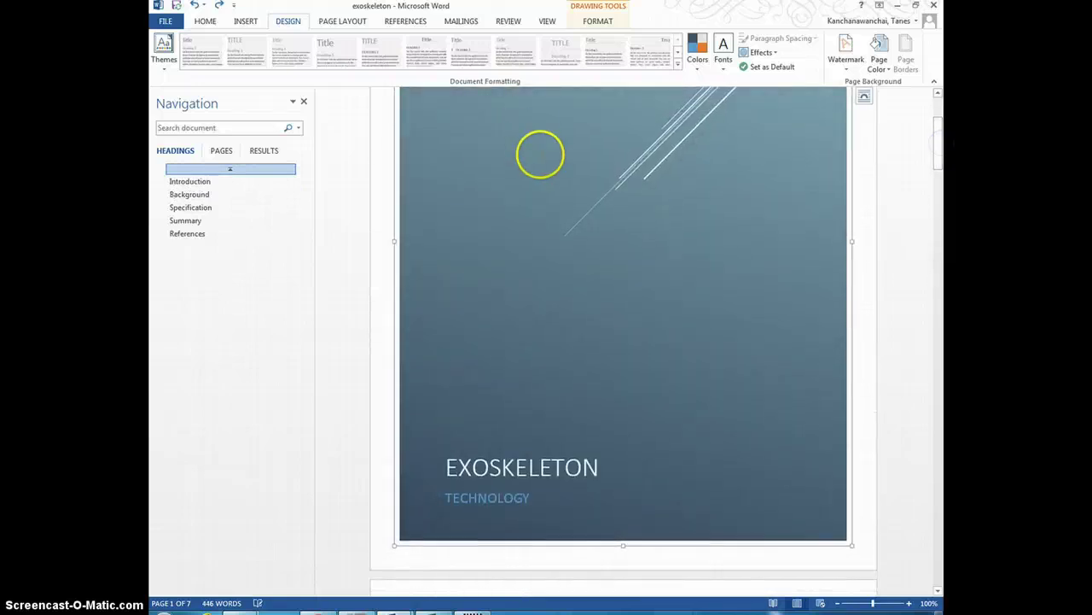
scroll(507, 370, "down", 8)
scroll(586, 380, "down", 3)
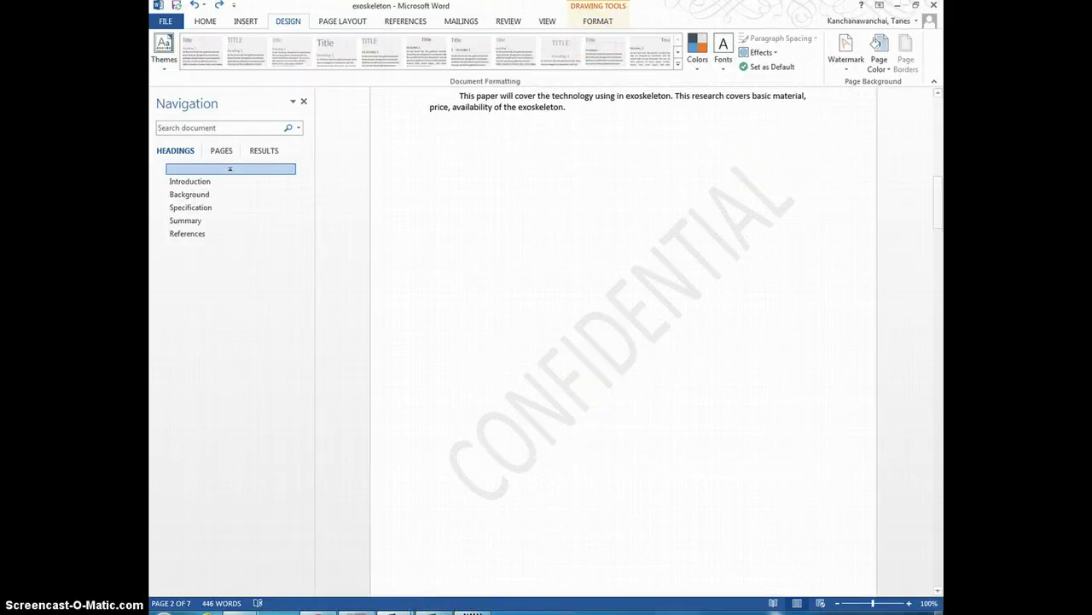
Remove the CONFIDENTIAL watermark using Remove Watermark in the Design tab's Watermark menu
mouse_move(410, 608)
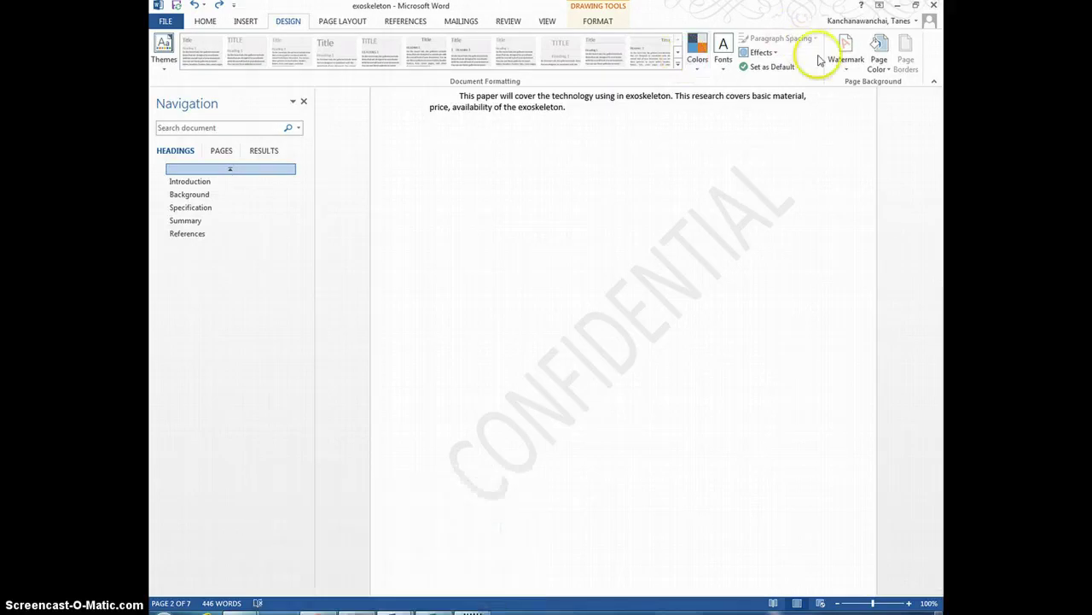
left_click(845, 59)
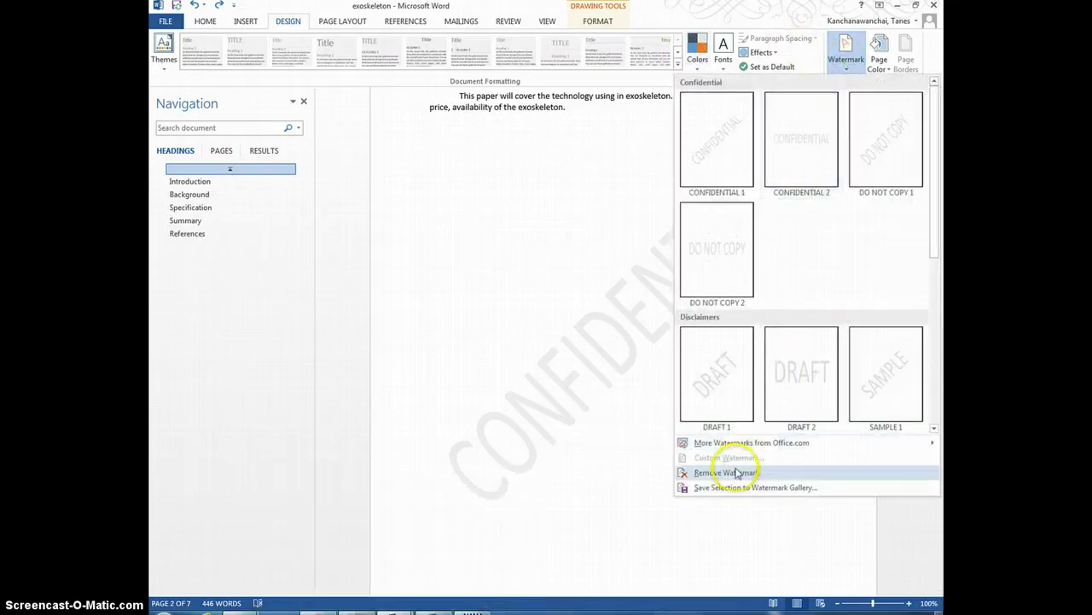
left_click(566, 367)
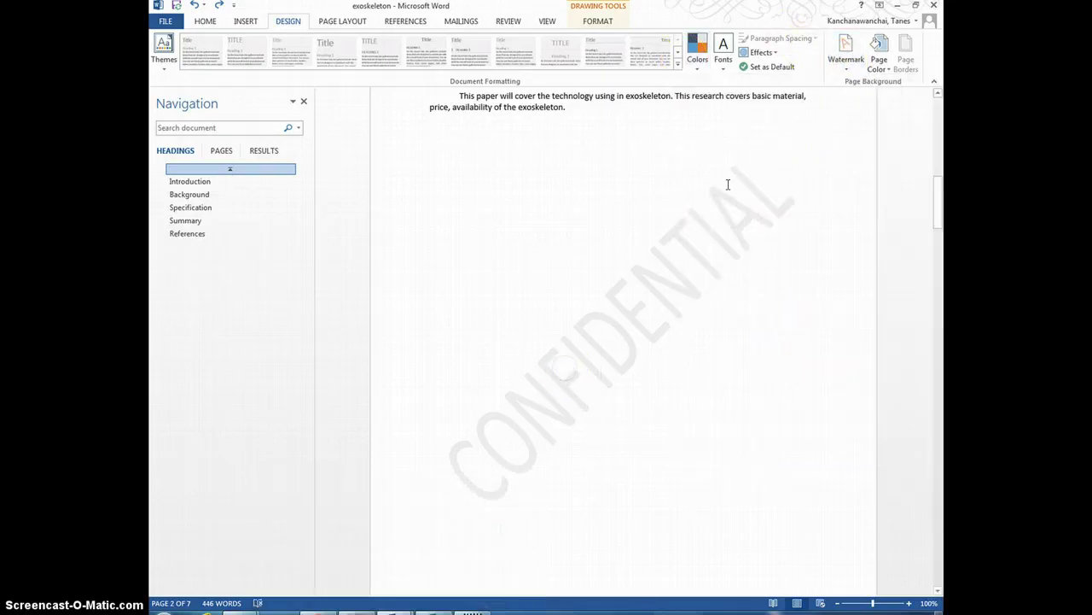
left_click(842, 65)
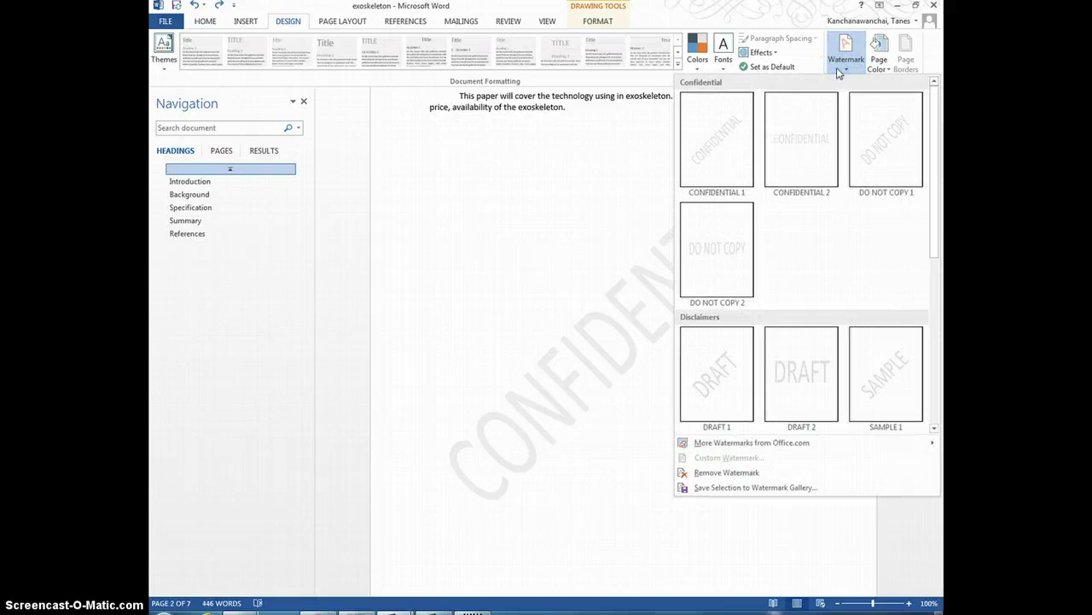
left_click(726, 472)
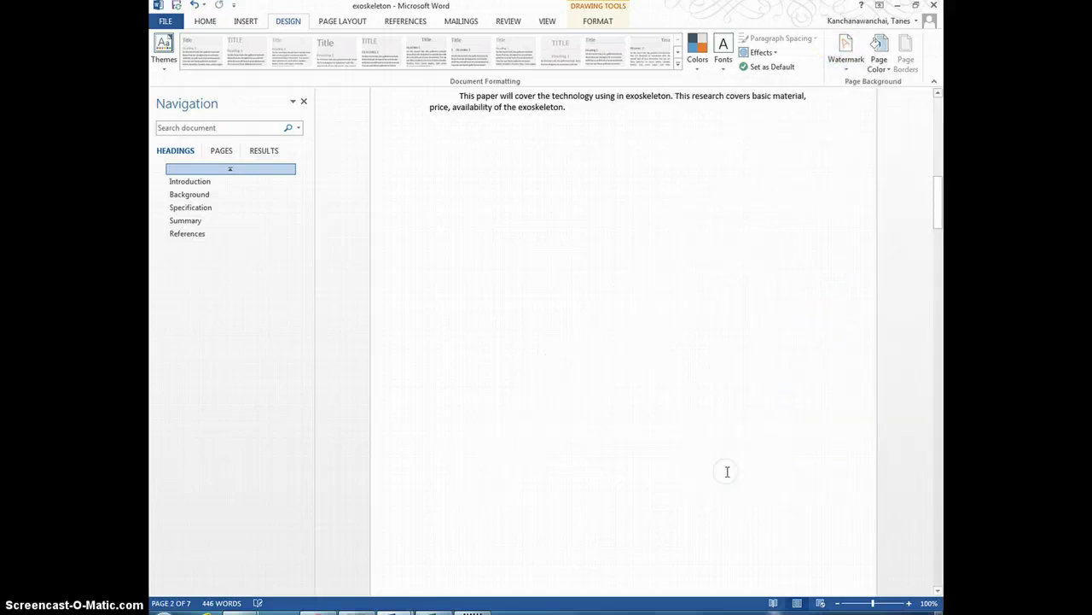
left_click(844, 61)
left_click(752, 455)
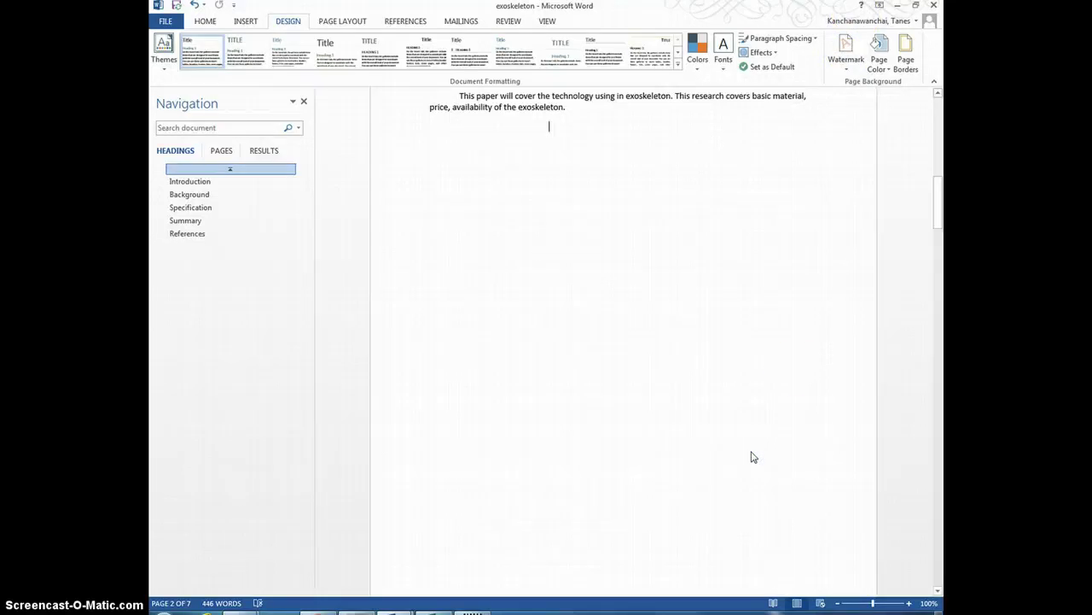
Apply a text watermark reading HELLO in place of the default ASAP
left_click(795, 368)
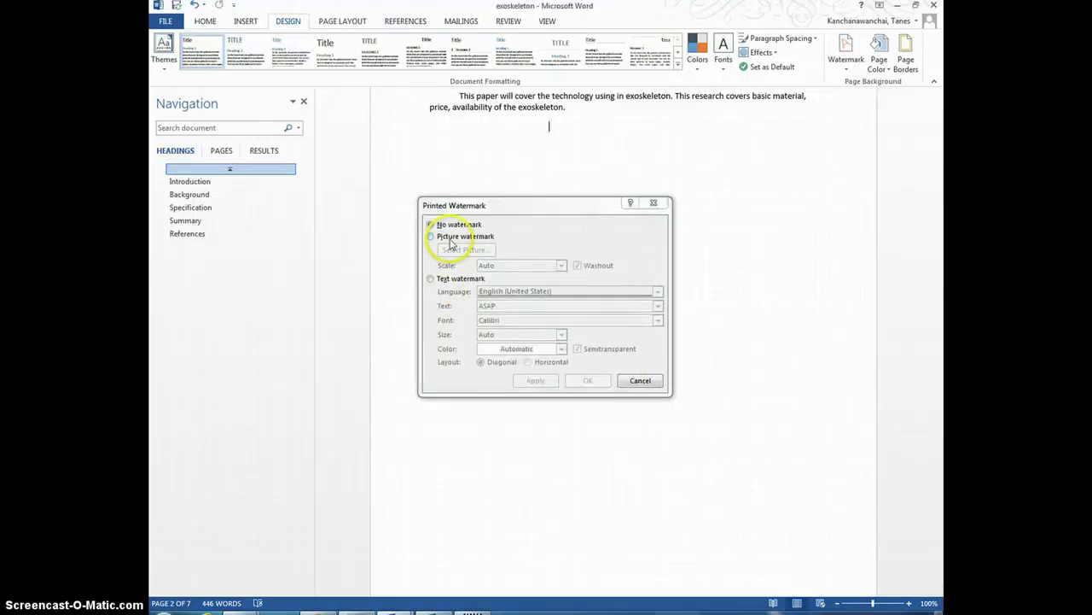
left_click(431, 278)
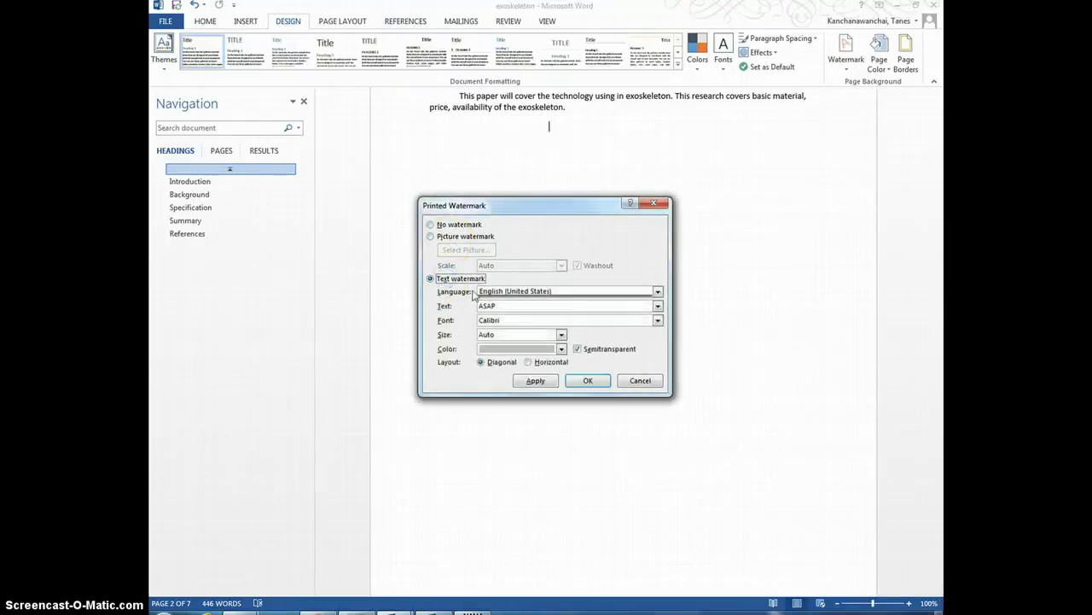
left_click(446, 306)
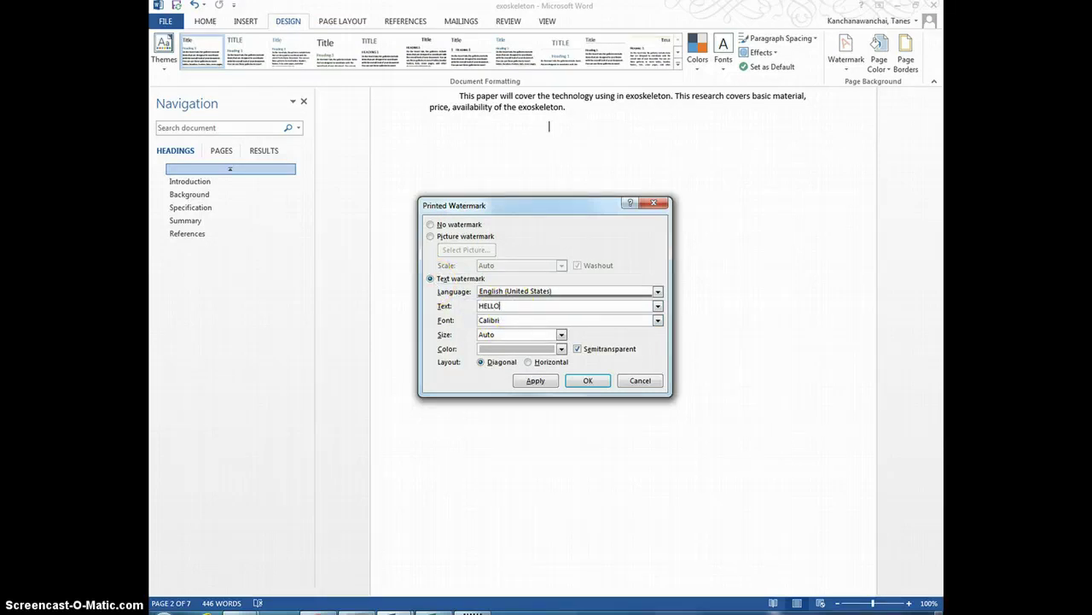
left_click(537, 380)
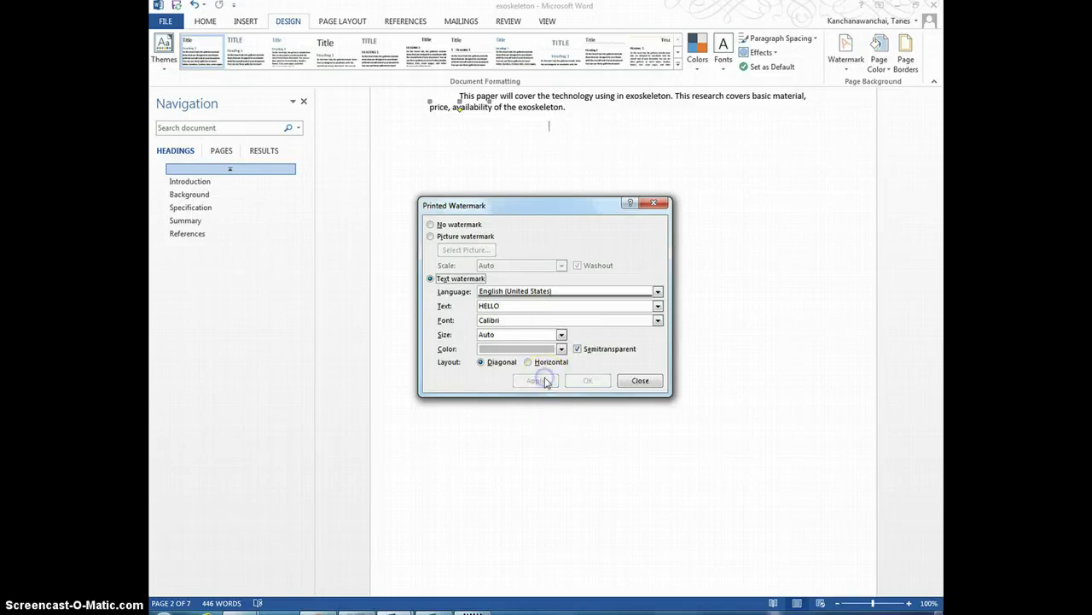
left_click_drag(562, 221, 447, 352)
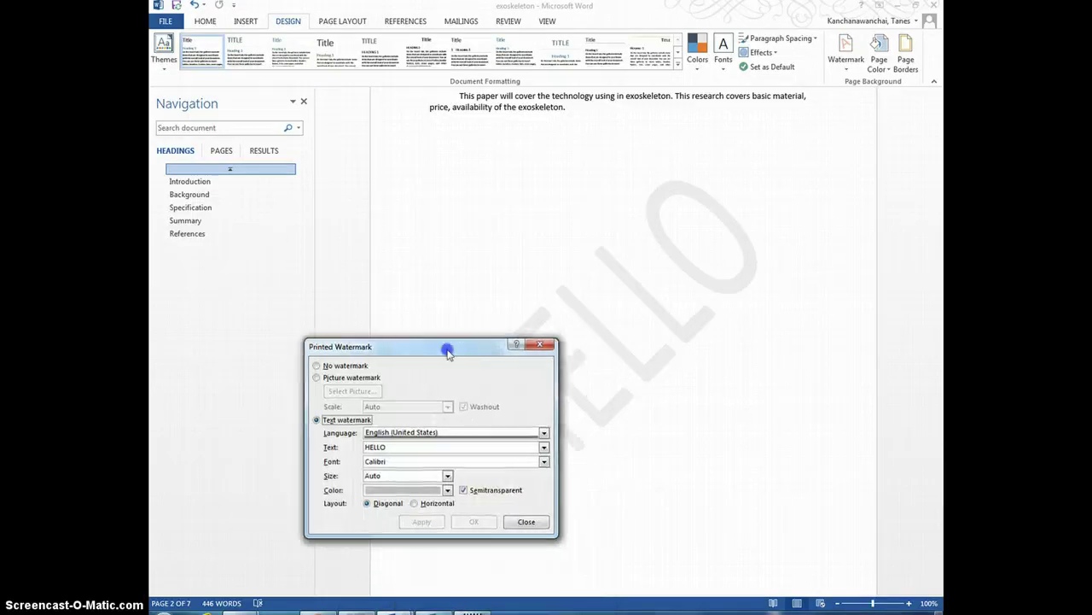
Switch to a Picture watermark and choose Bing Image Search as the picture source
left_click(316, 378)
left_click(350, 391)
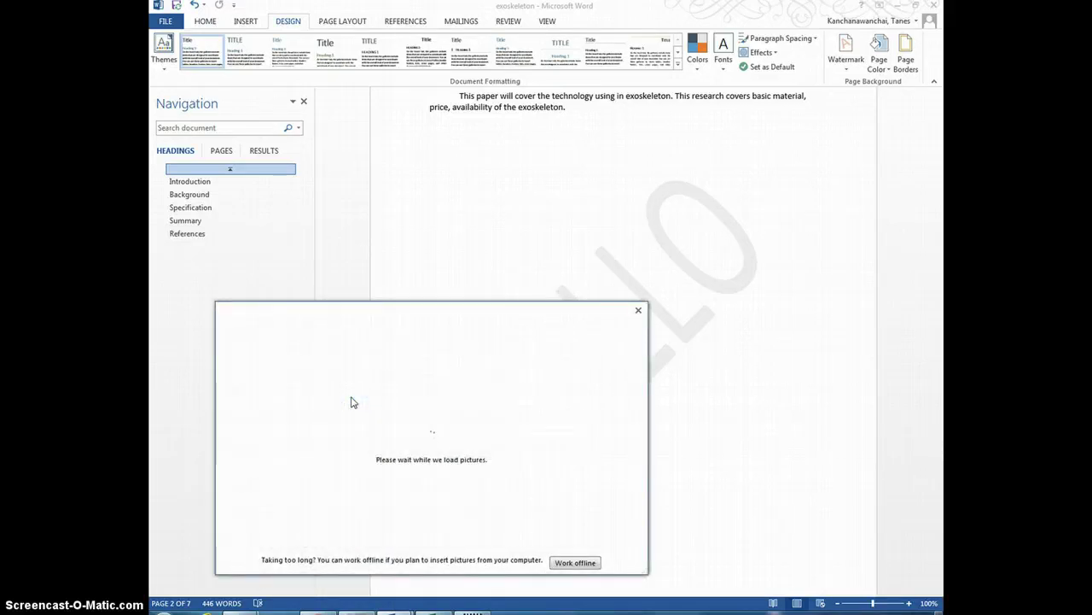
left_click(425, 364)
left_click(435, 382)
left_click(361, 412)
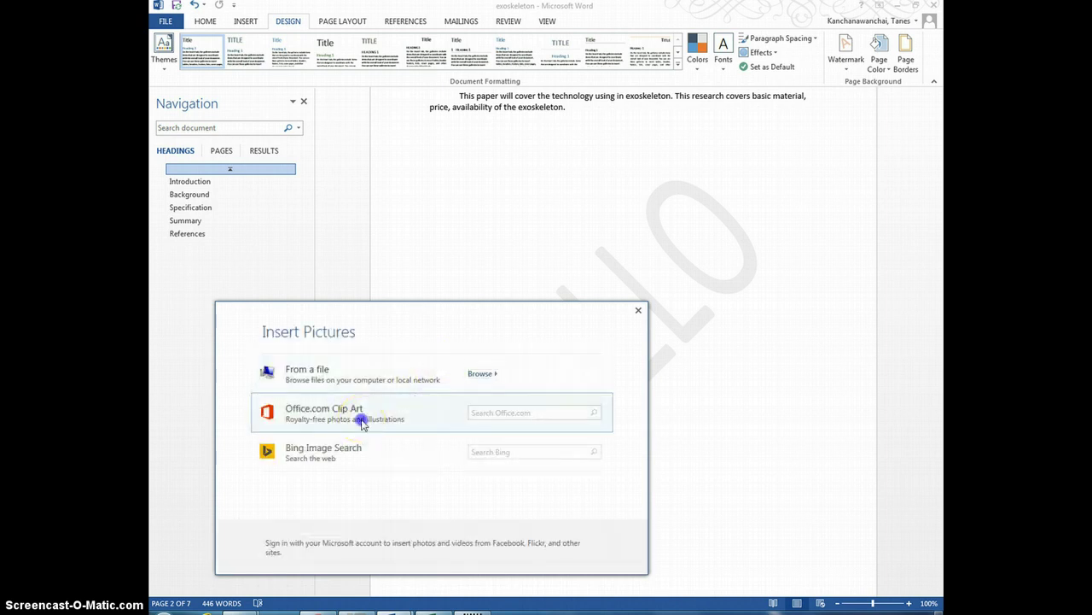
left_click(497, 418)
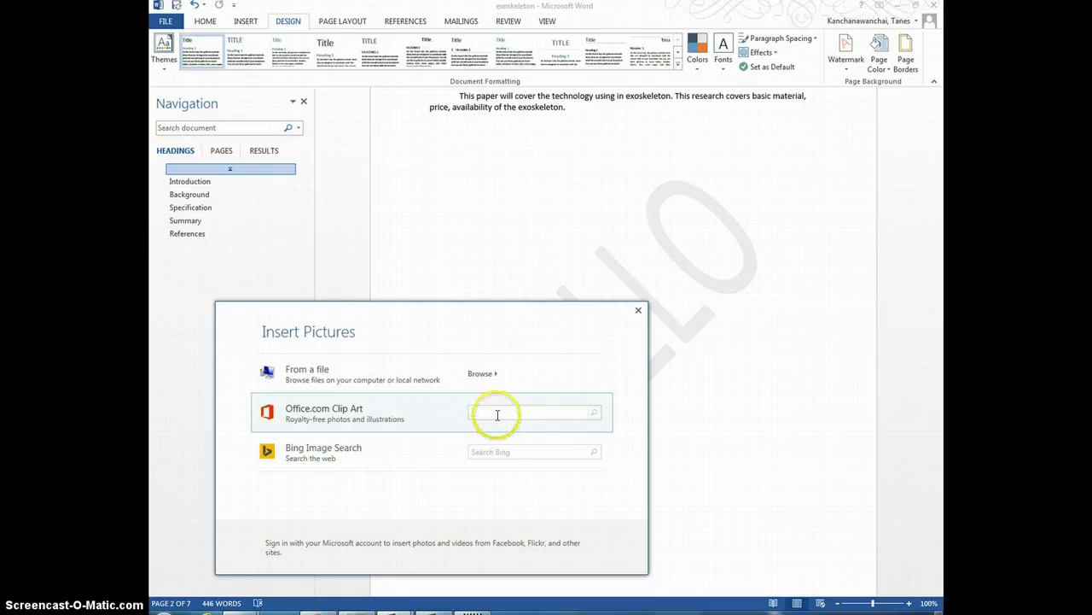
left_click(336, 460)
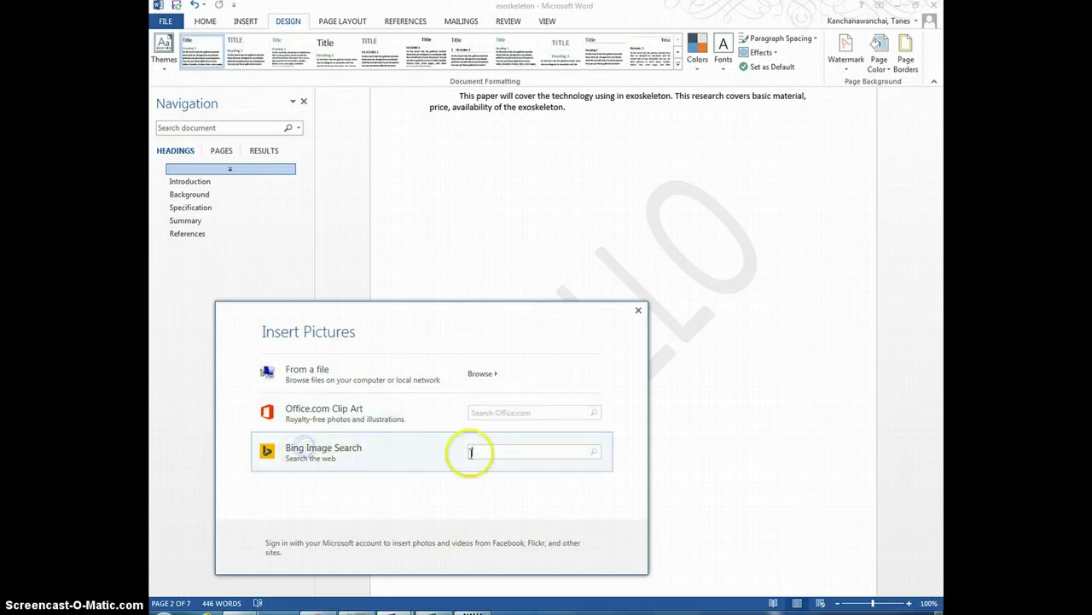
Search Bing for 'exoskeleton', insert the walking robot photo, and apply it as the watermark
left_click(501, 455)
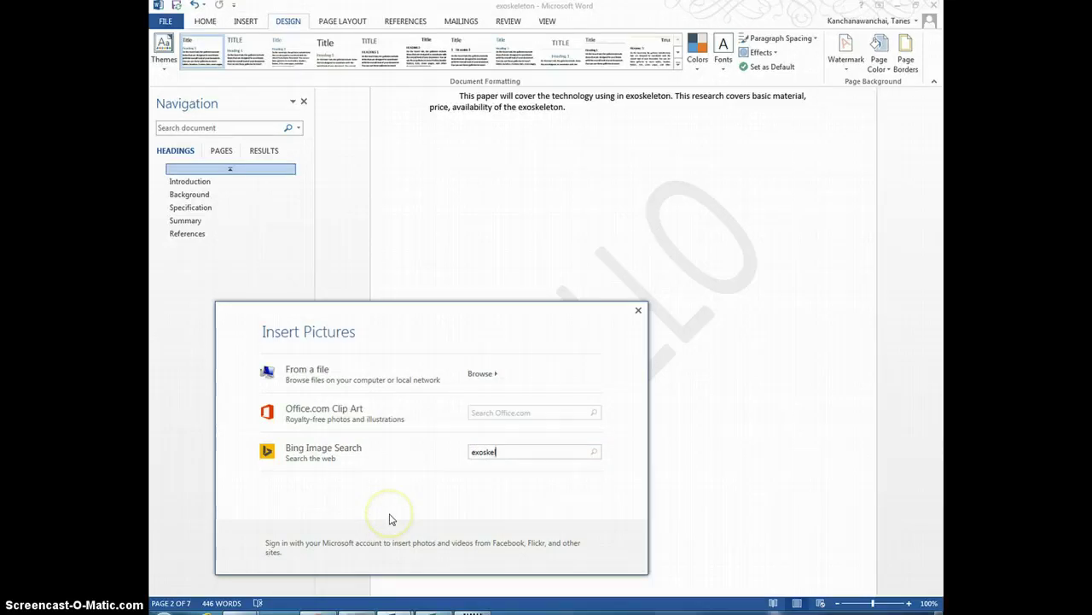
key("Return")
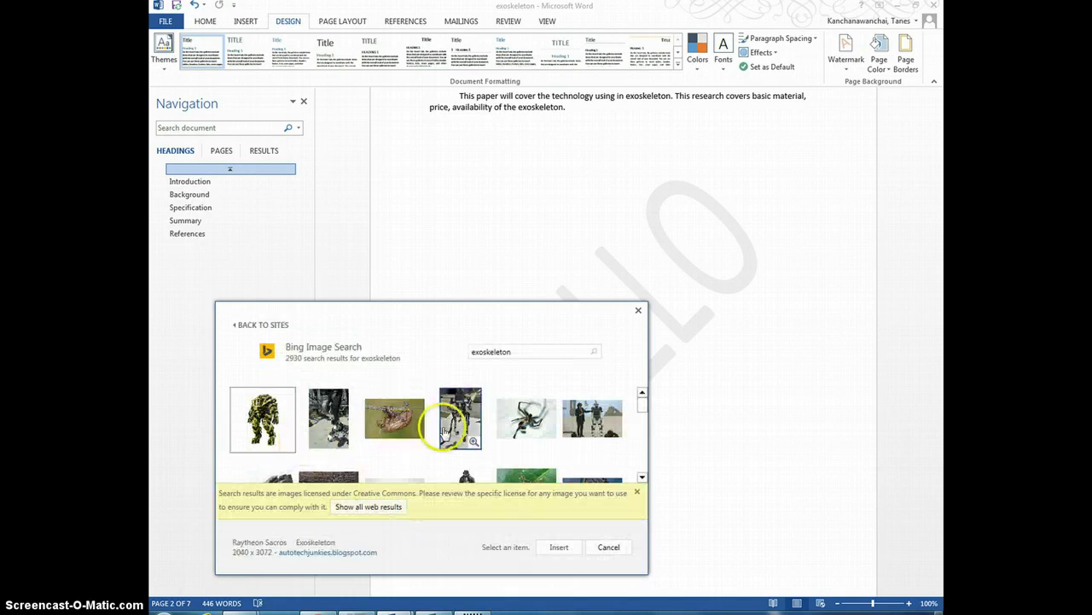
left_click(445, 432)
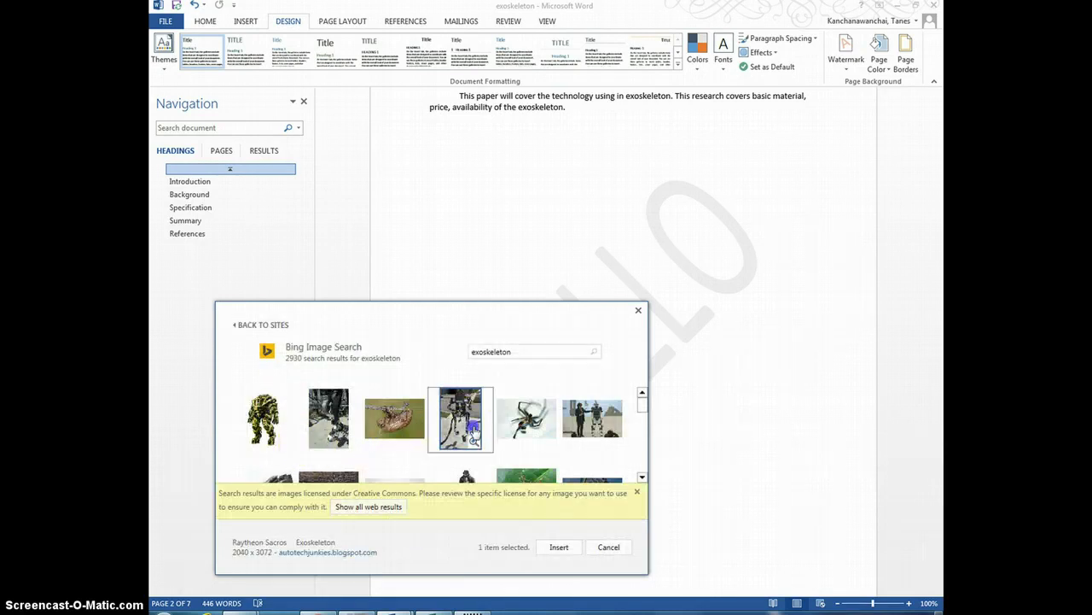
left_click(557, 547)
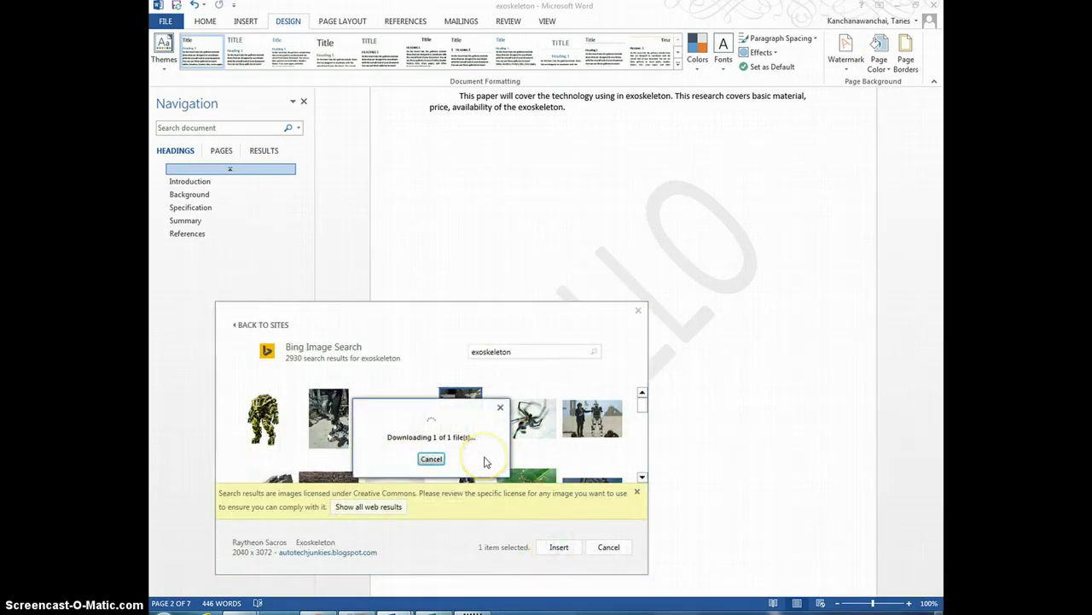
left_click(422, 521)
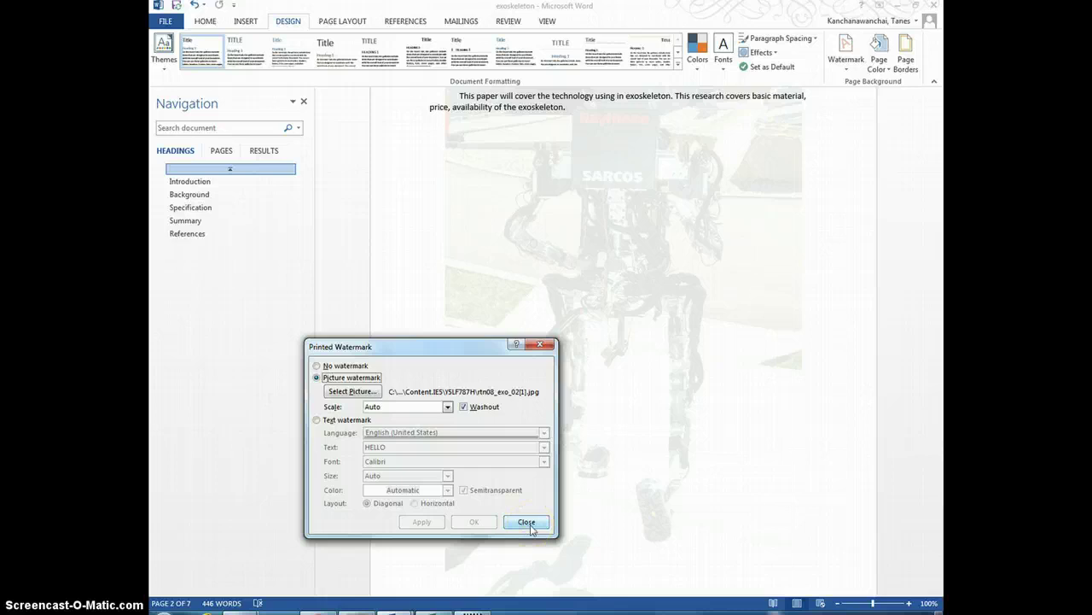
Try the photo watermark without washout, then reapply it with washout on
left_click(463, 407)
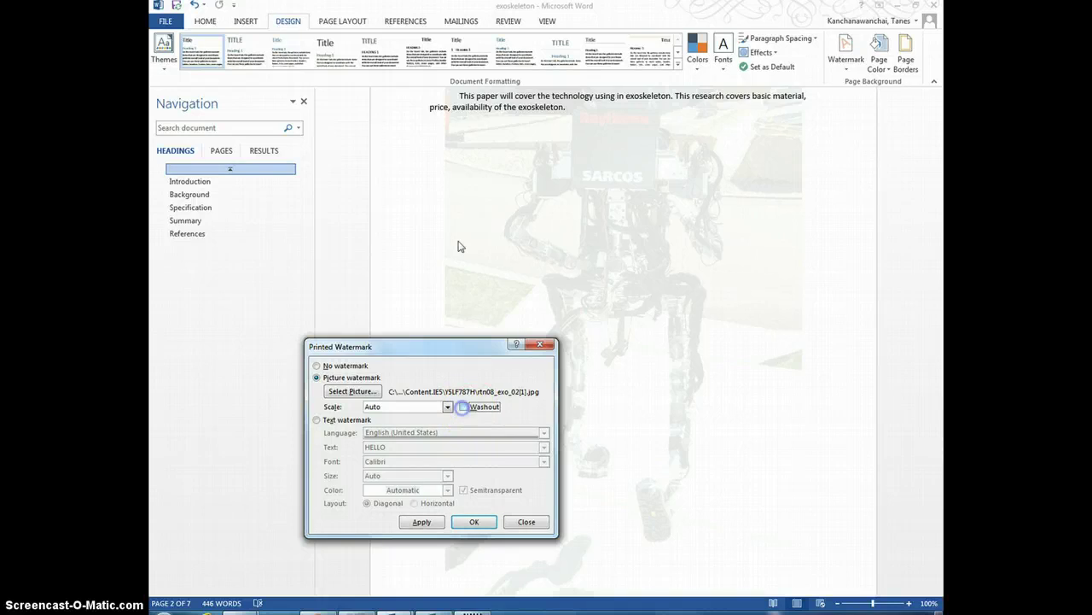
left_click(425, 524)
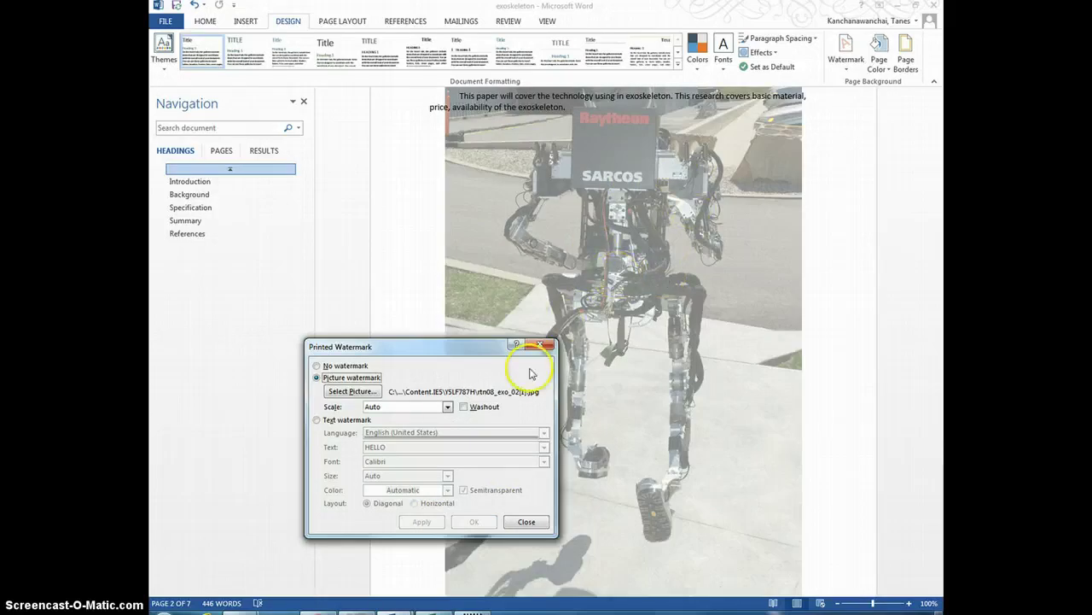
left_click(463, 406)
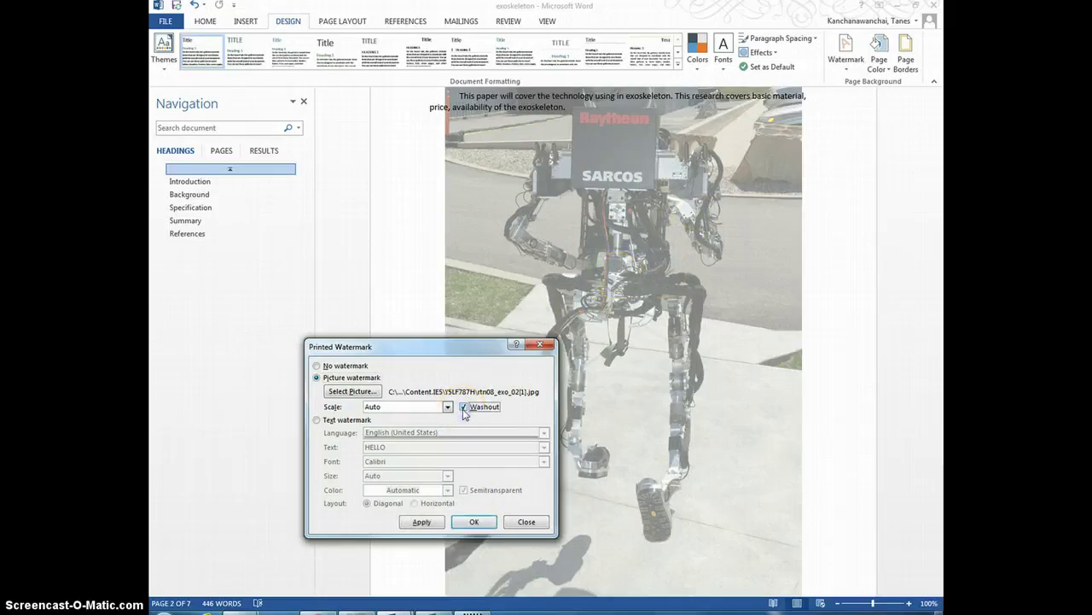
left_click(416, 525)
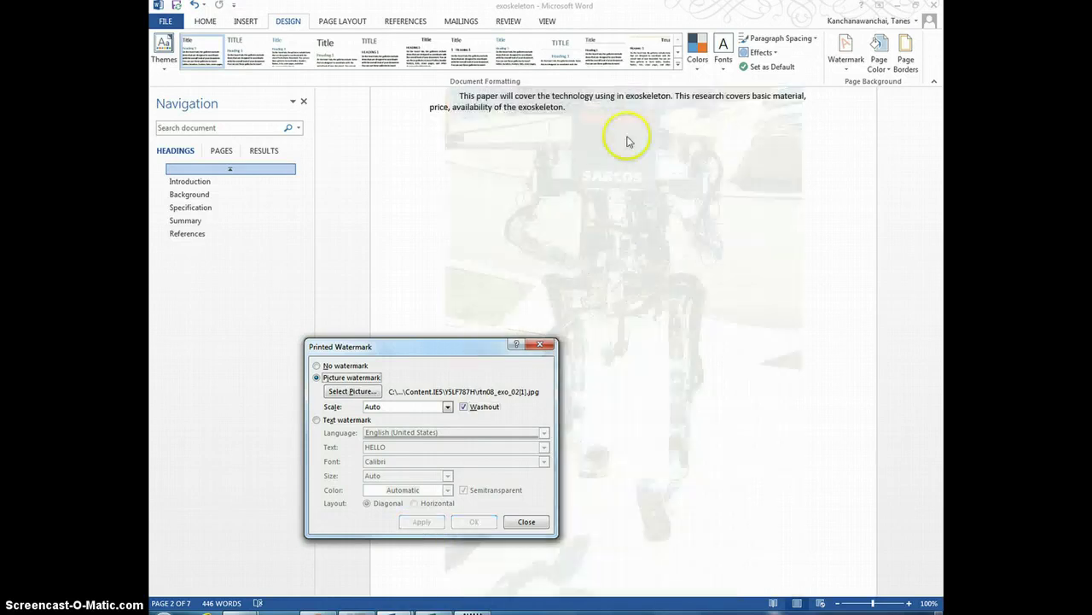
Set the picture watermark scale to 200% after trying 500%, apply, and close the dialog
left_click(447, 407)
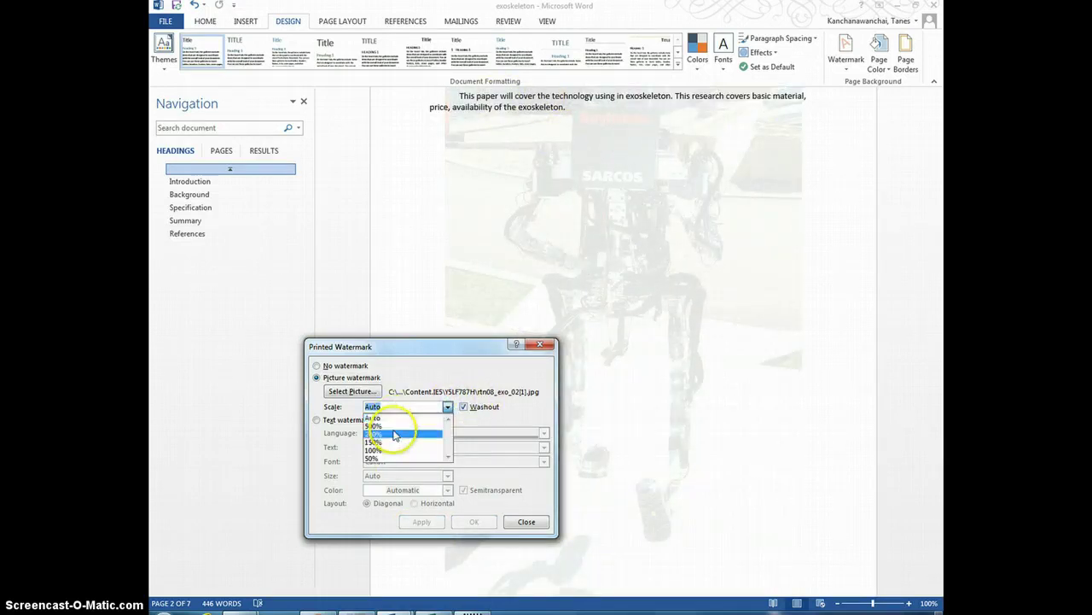
left_click(393, 426)
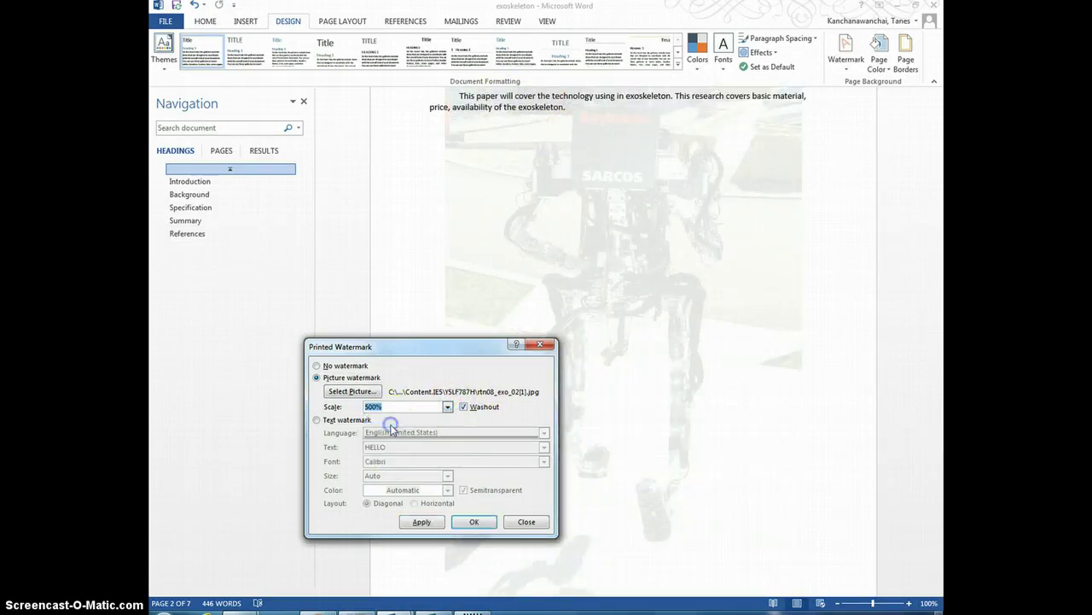
left_click(422, 522)
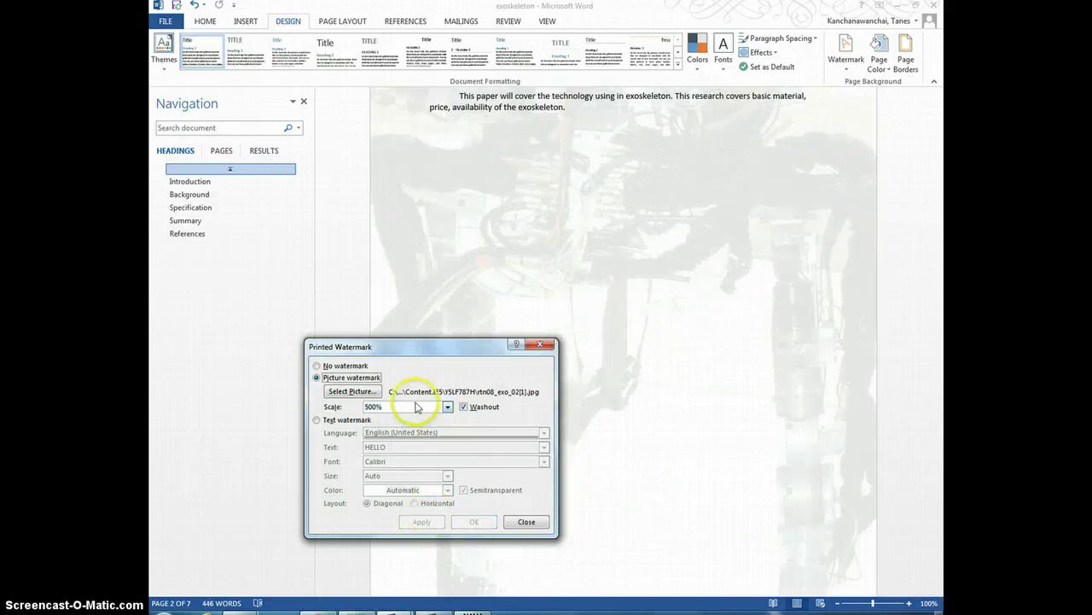
left_click(446, 406)
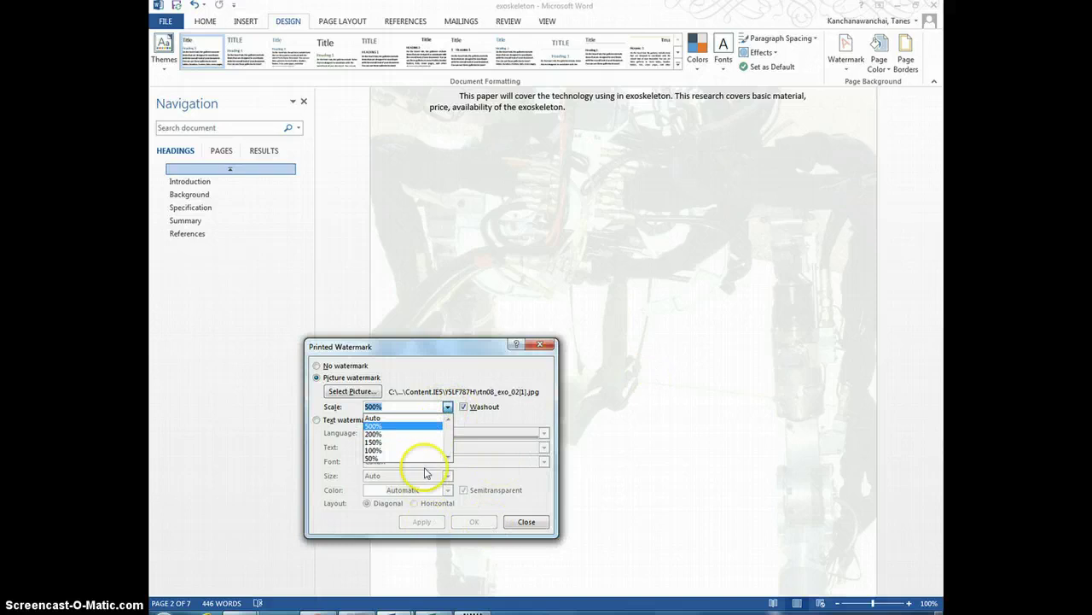
left_click(415, 434)
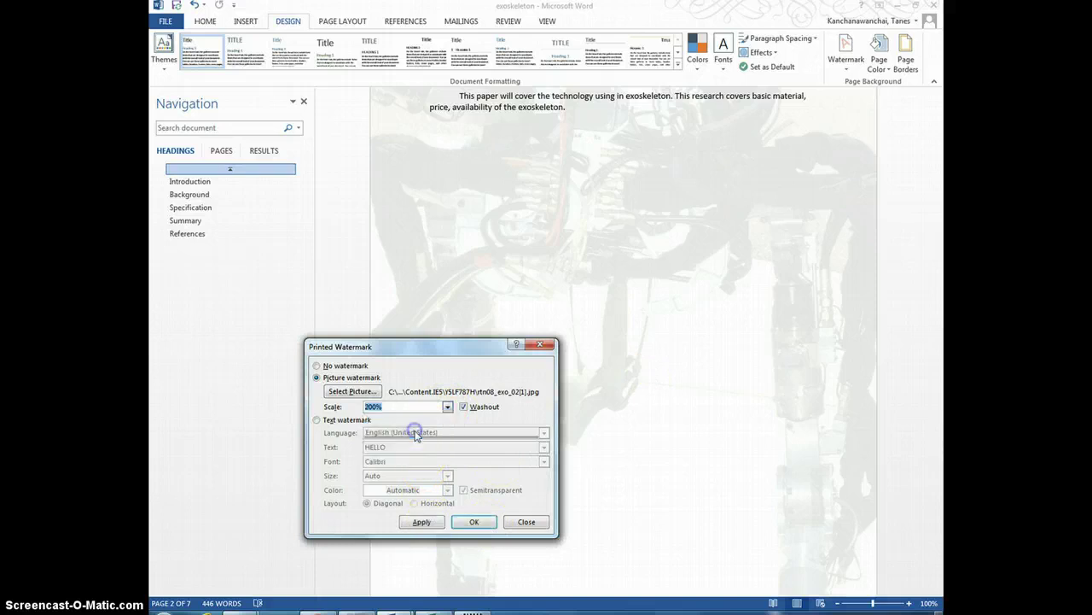
left_click(422, 523)
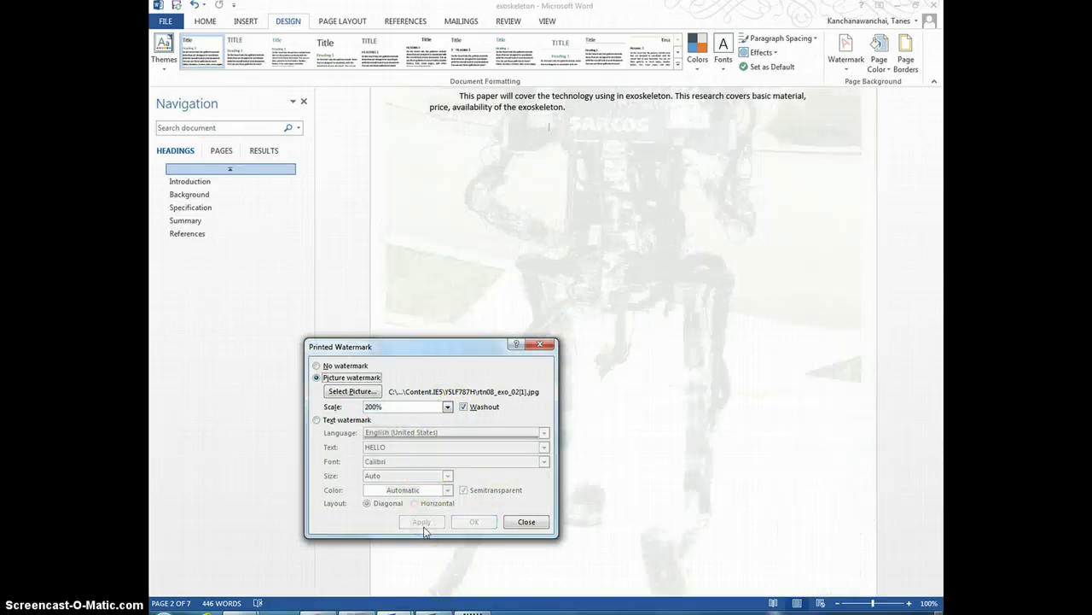
left_click(512, 519)
Scroll through the exoskeleton pages to check that the robot watermark appears on each one
scroll(584, 435, "up", 10)
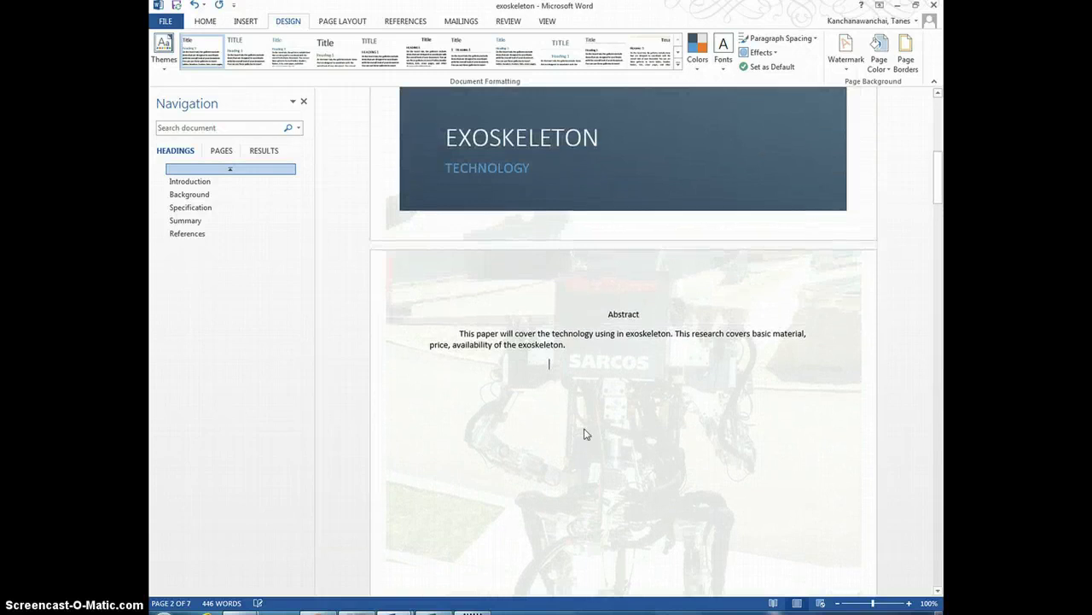
scroll(585, 431, "down", 12)
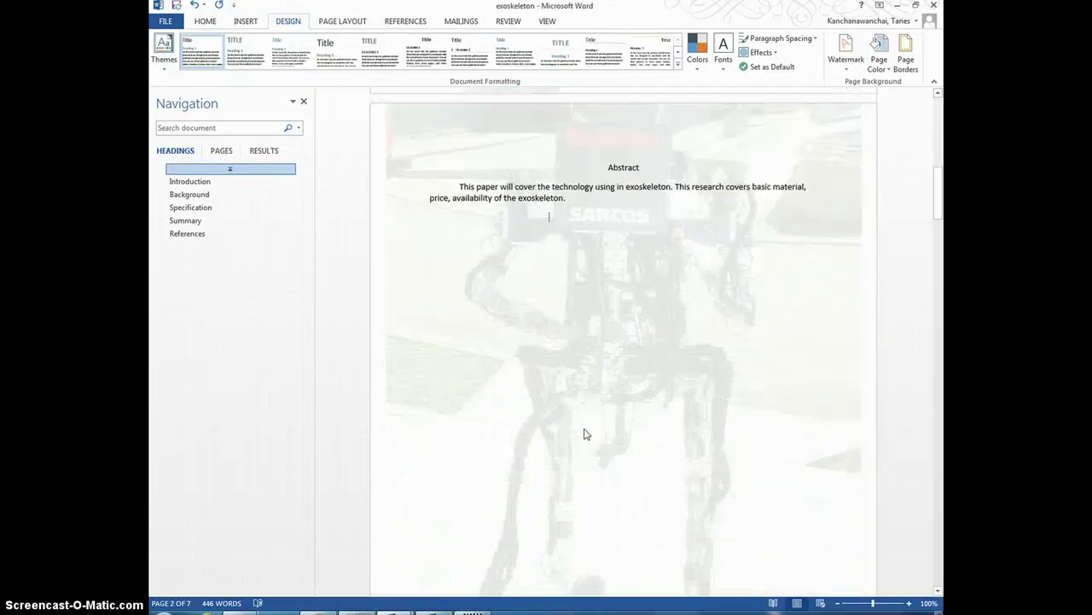
scroll(585, 434, "up", 3)
scroll(585, 435, "up", 4)
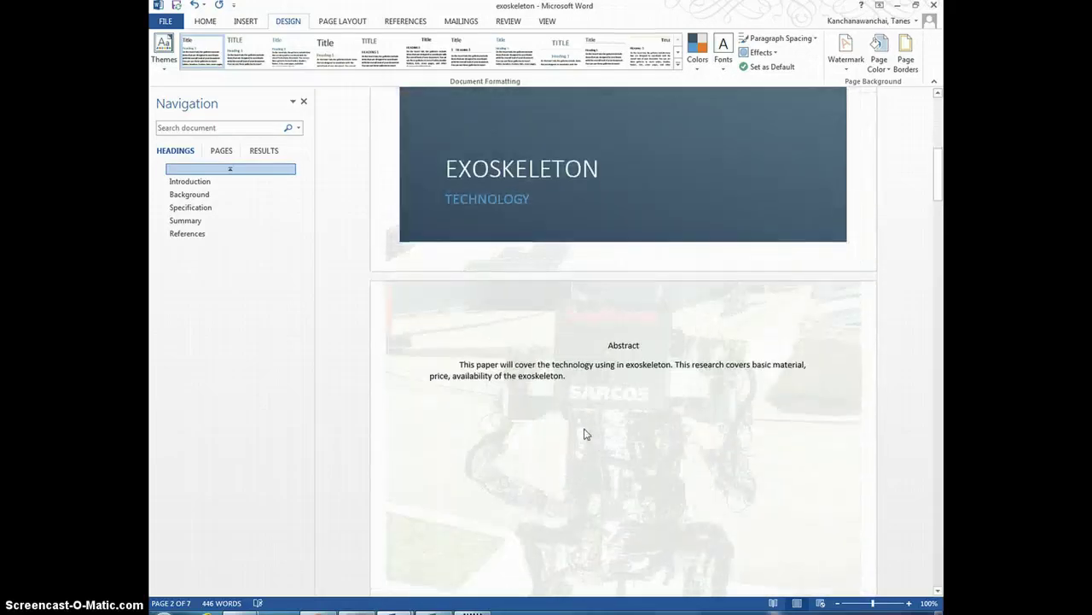
scroll(586, 434, "down", 5)
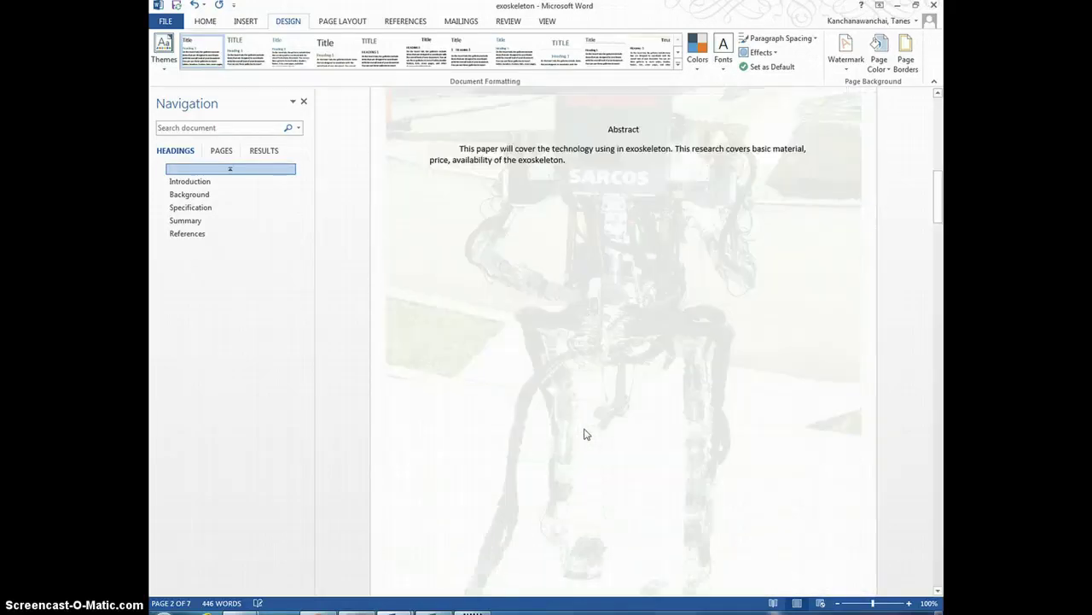
scroll(586, 434, "up", 3)
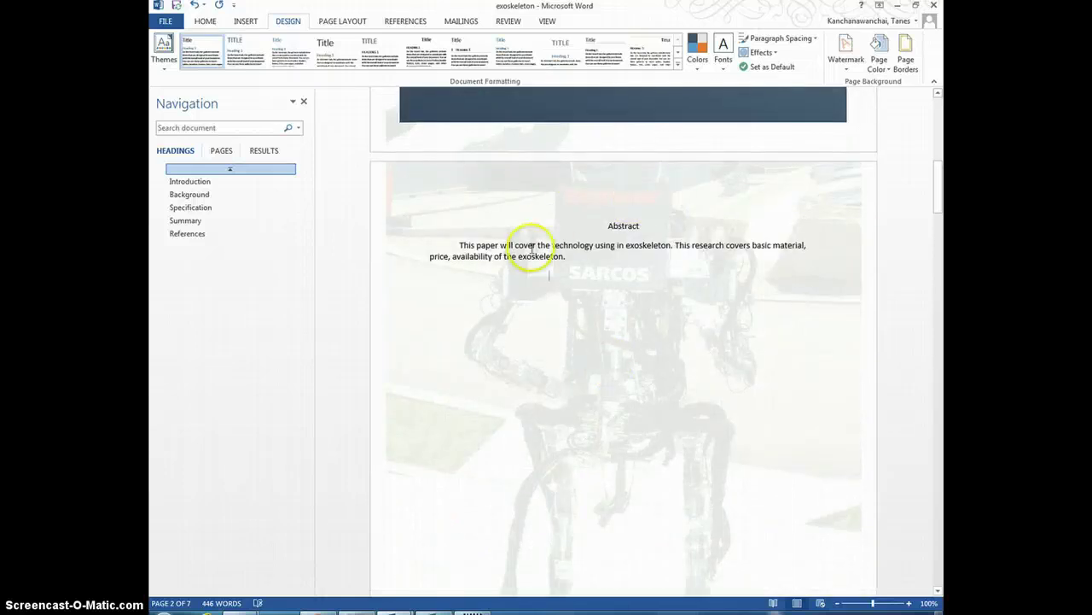
scroll(559, 326, "down", 10)
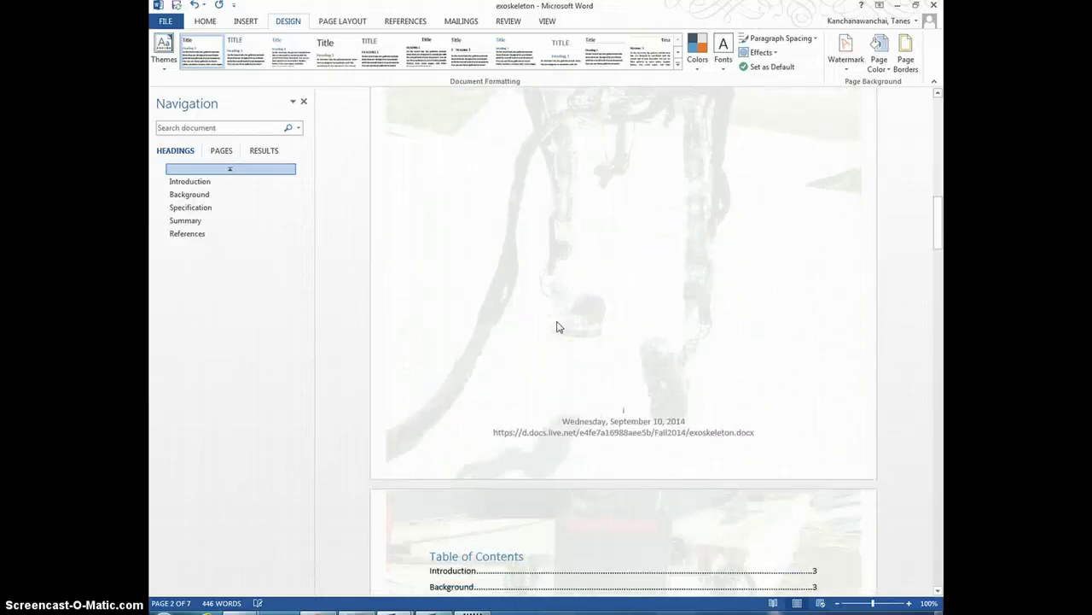
scroll(559, 326, "down", 12)
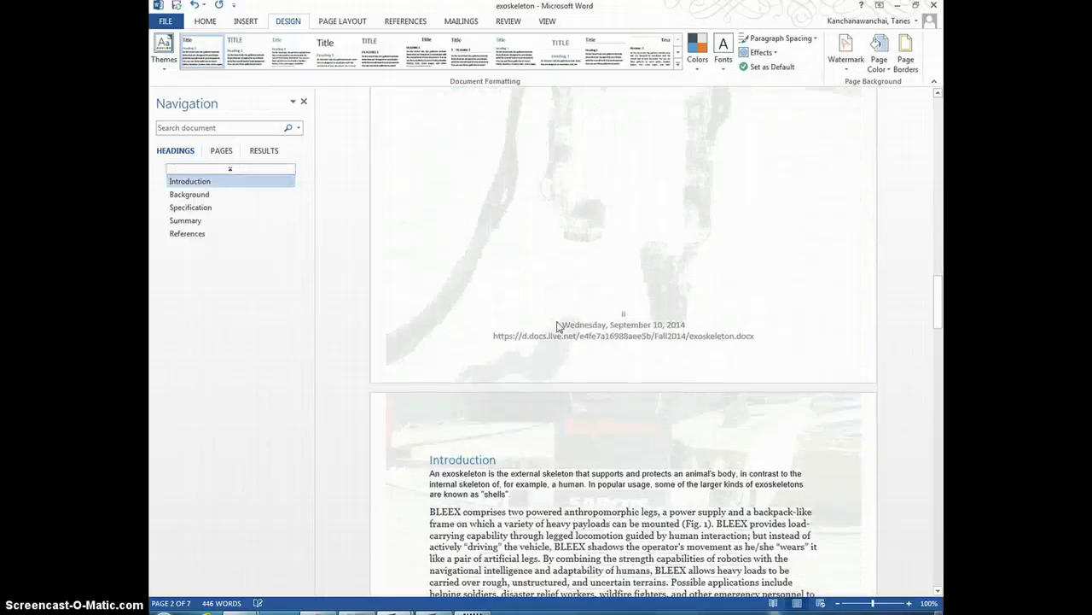
scroll(559, 321, "down", 4)
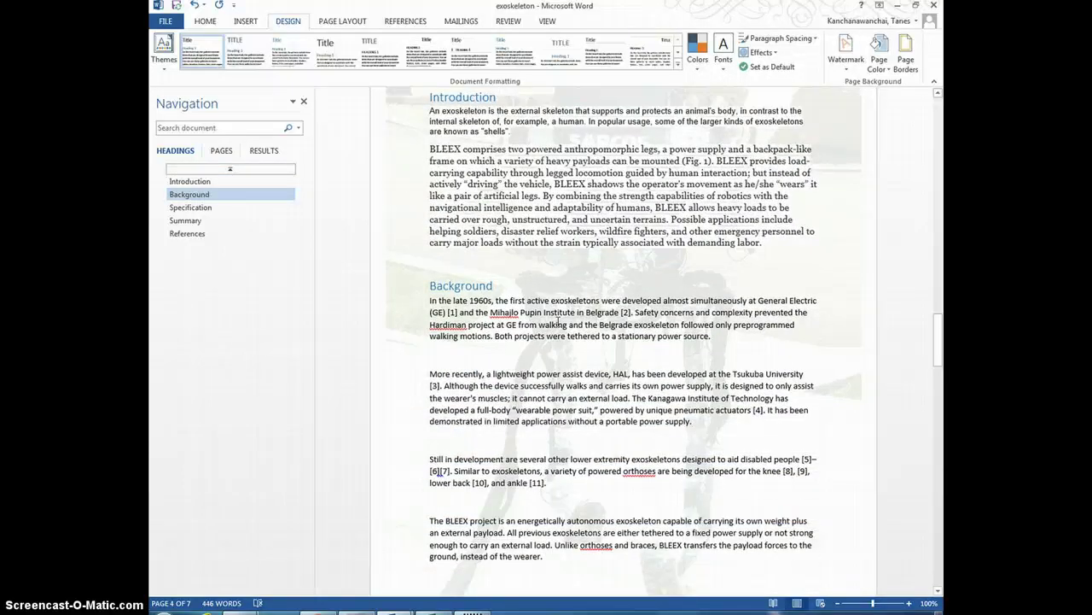
scroll(559, 320, "up", 6)
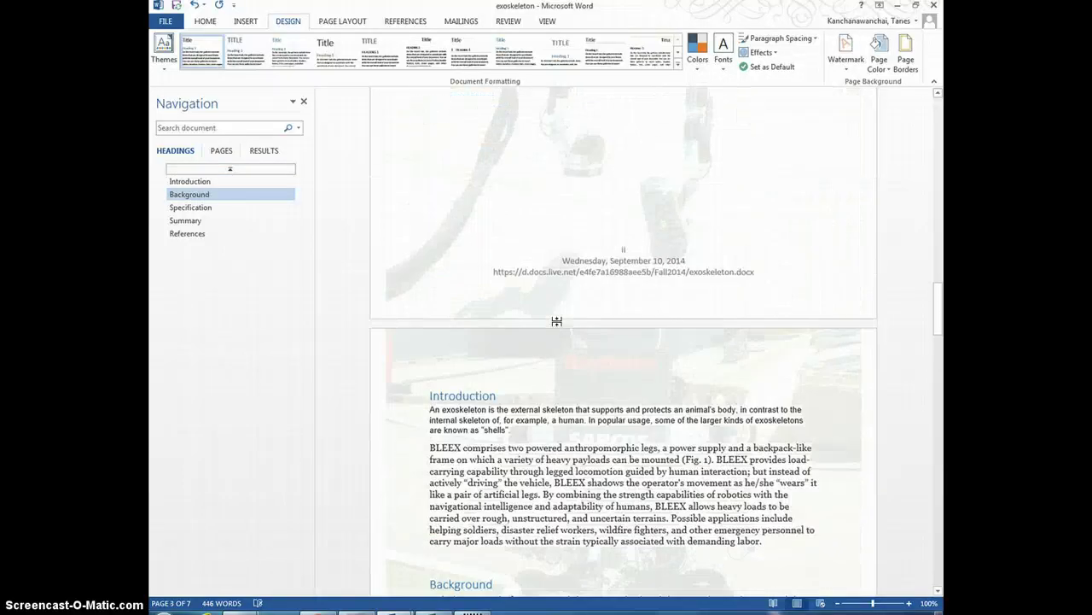
scroll(557, 321, "up", 10)
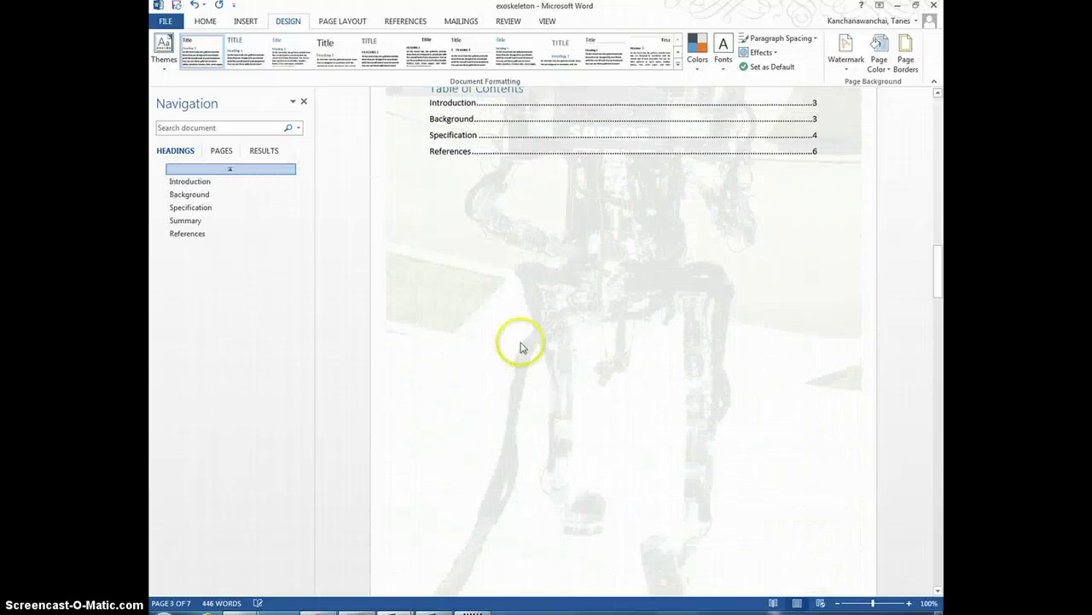
scroll(545, 229, "up", 4)
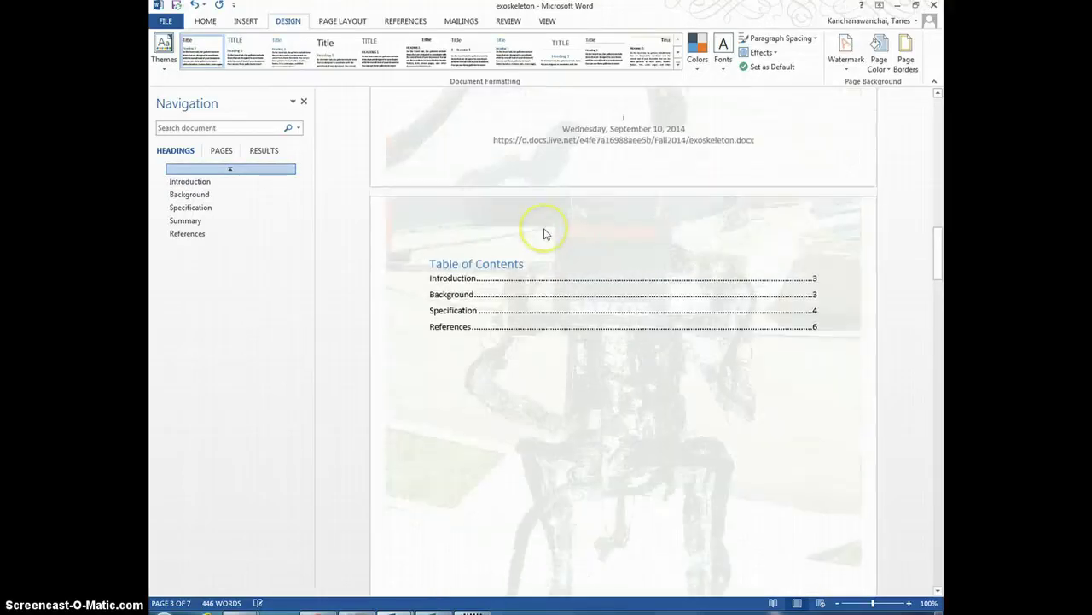
Switch to the ASSIGNMENT1-Word2013 requirements document through the taskbar preview
left_click(507, 300)
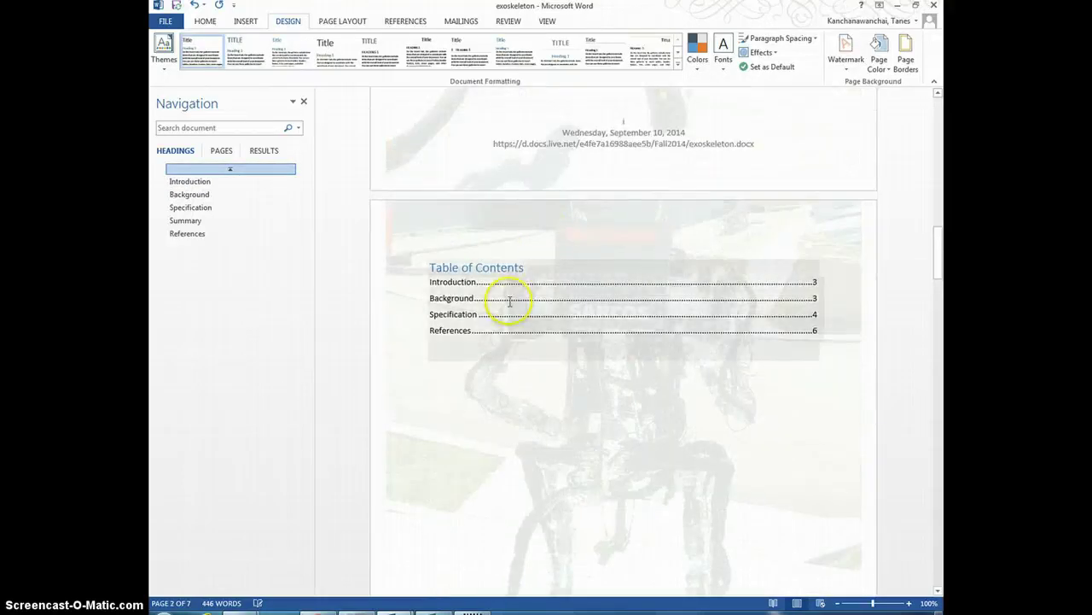
left_click(541, 248)
scroll(541, 247, "down", 1)
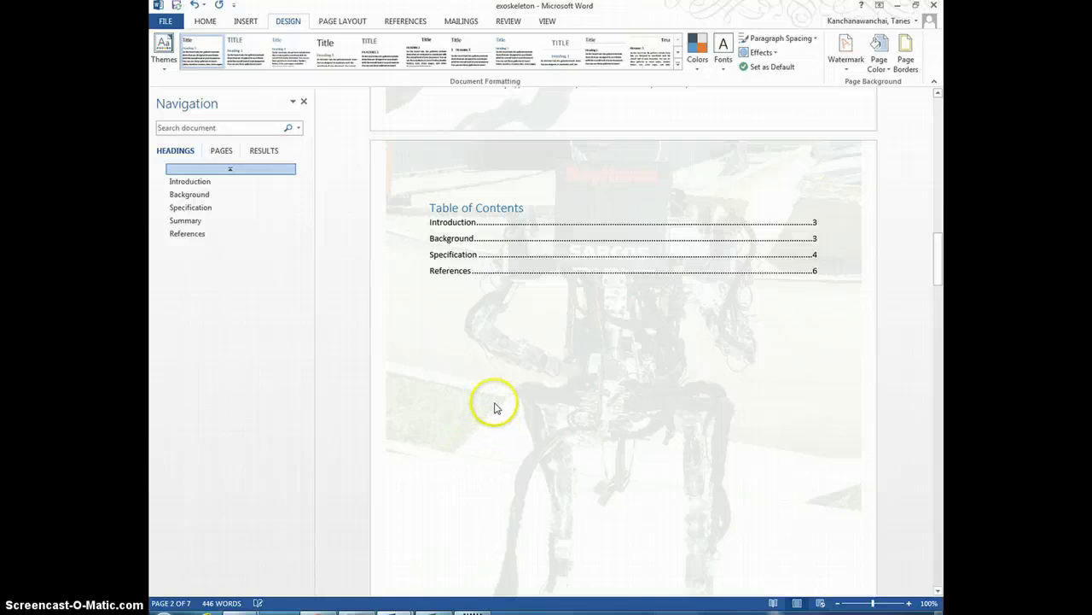
scroll(495, 408, "down", 12)
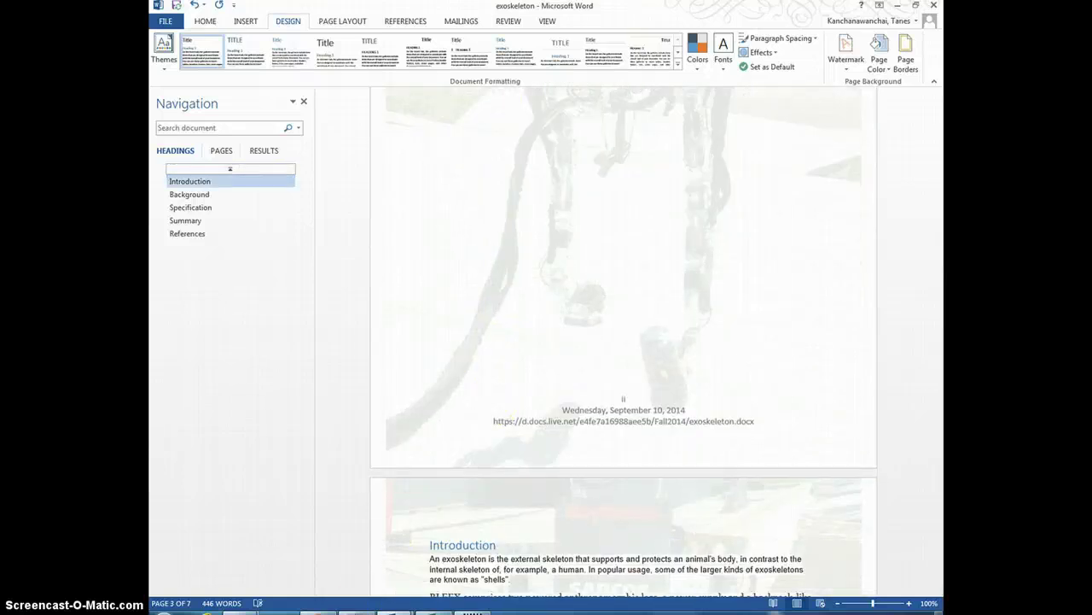
left_click(395, 612)
left_click(326, 538)
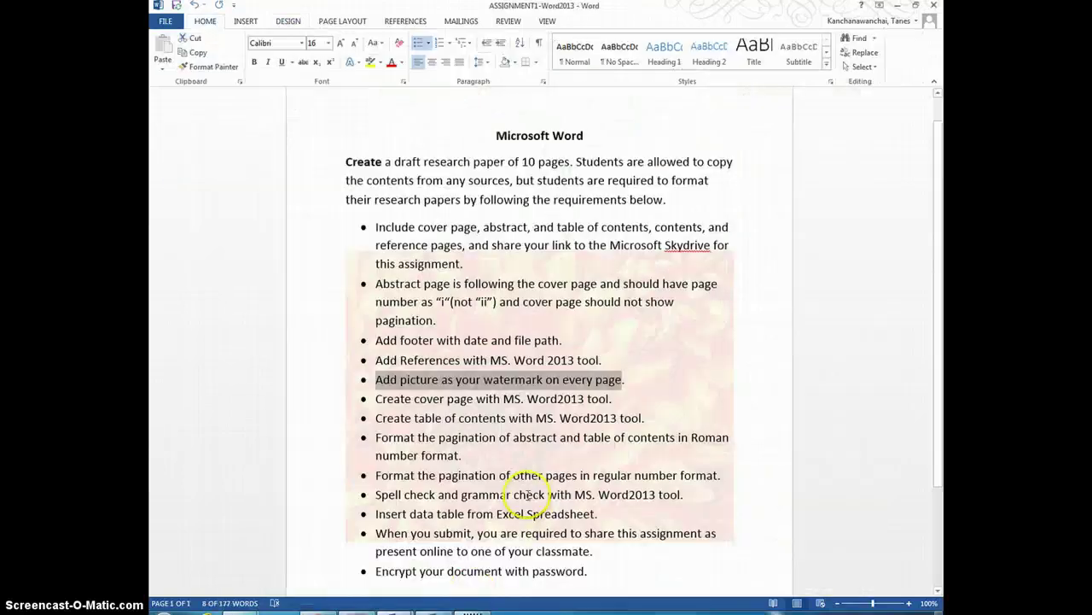
left_click(418, 401)
left_click_drag(377, 399, 531, 407)
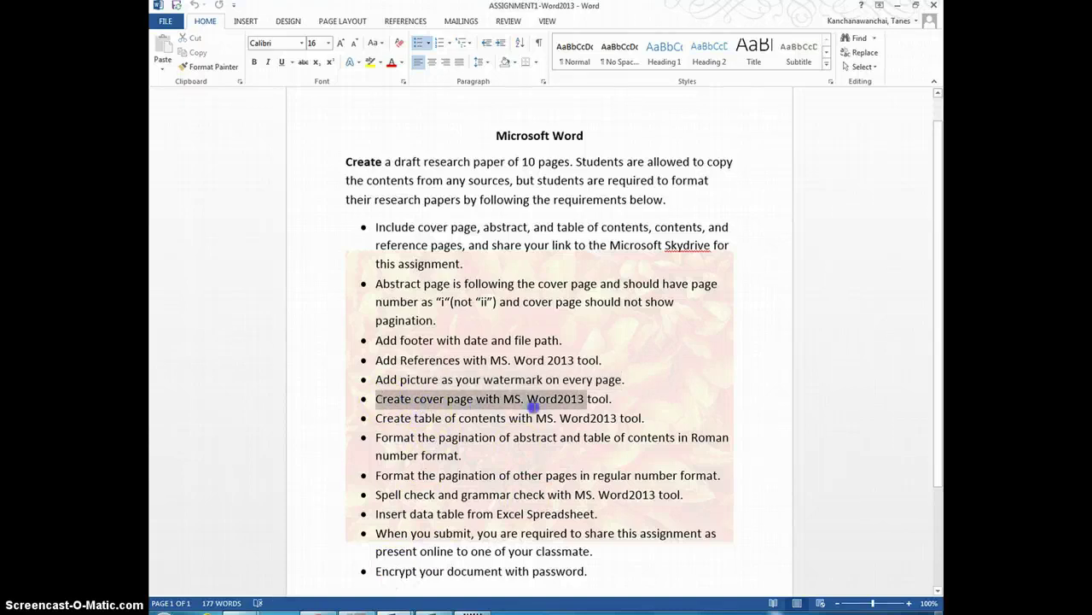
left_click_drag(463, 419, 646, 414)
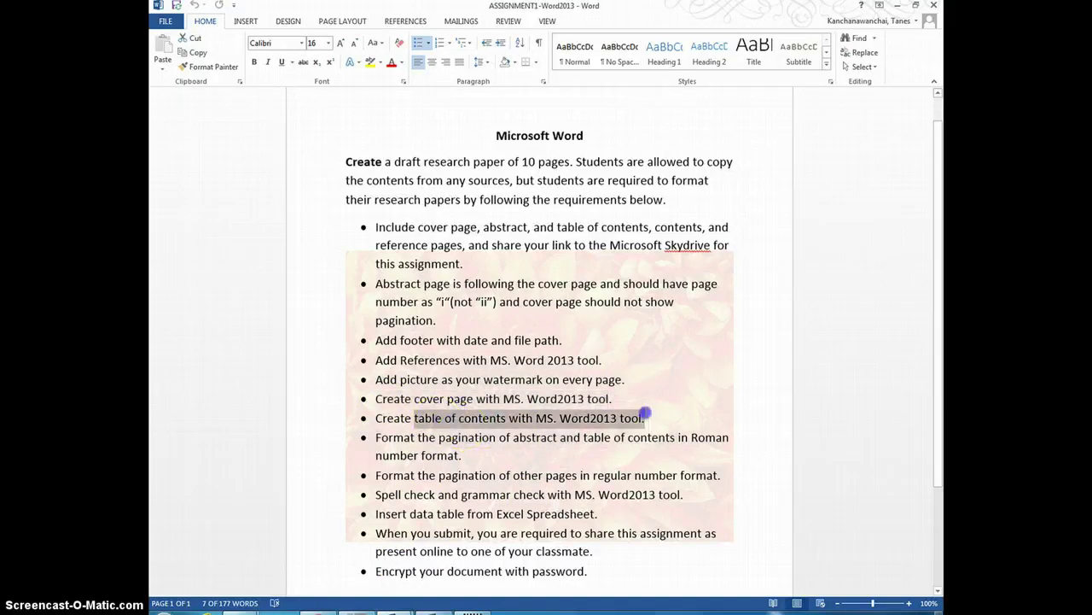
left_click(545, 462)
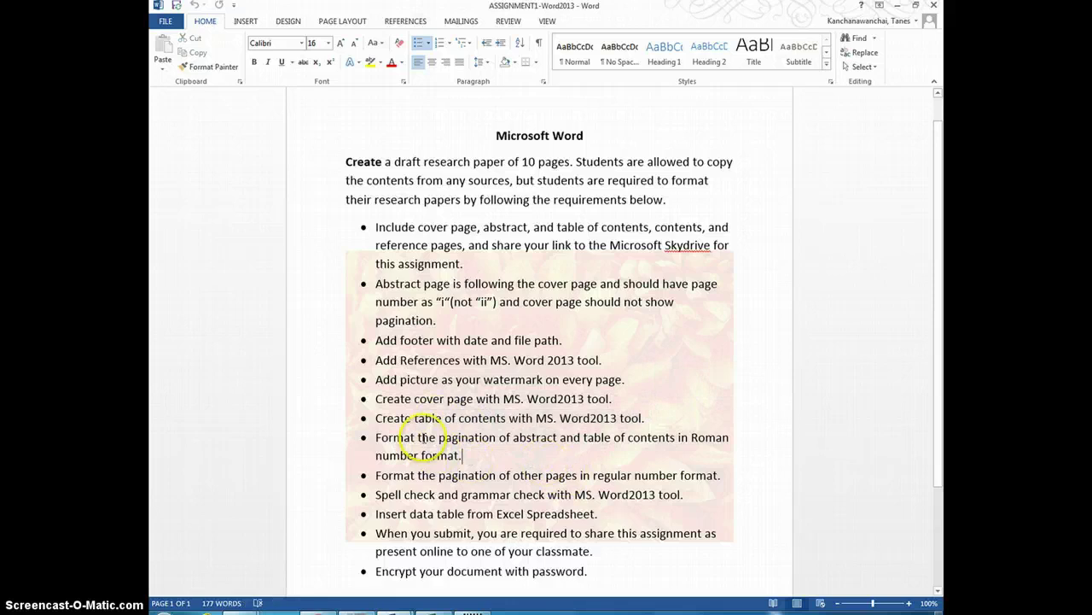
left_click_drag(417, 437, 388, 441)
left_click(470, 458)
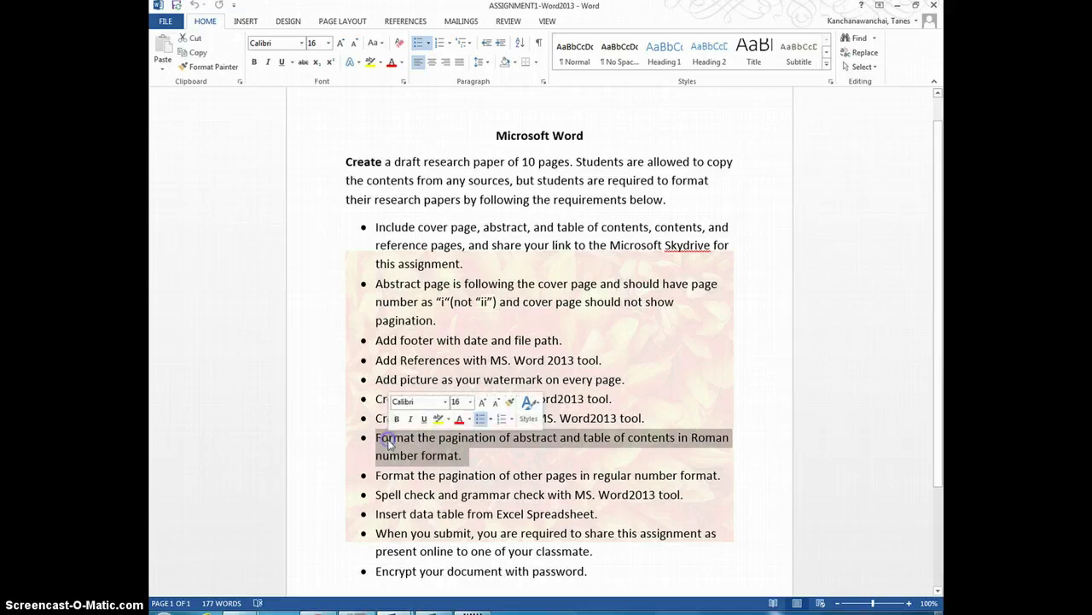
left_click(526, 468)
left_click_drag(547, 474, 721, 478)
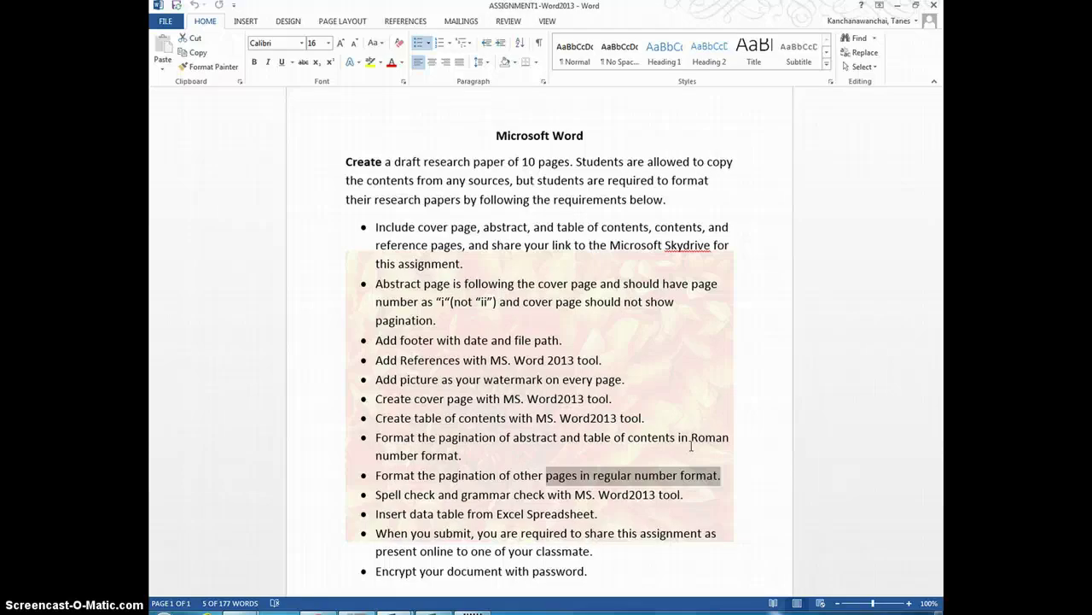
left_click(720, 399)
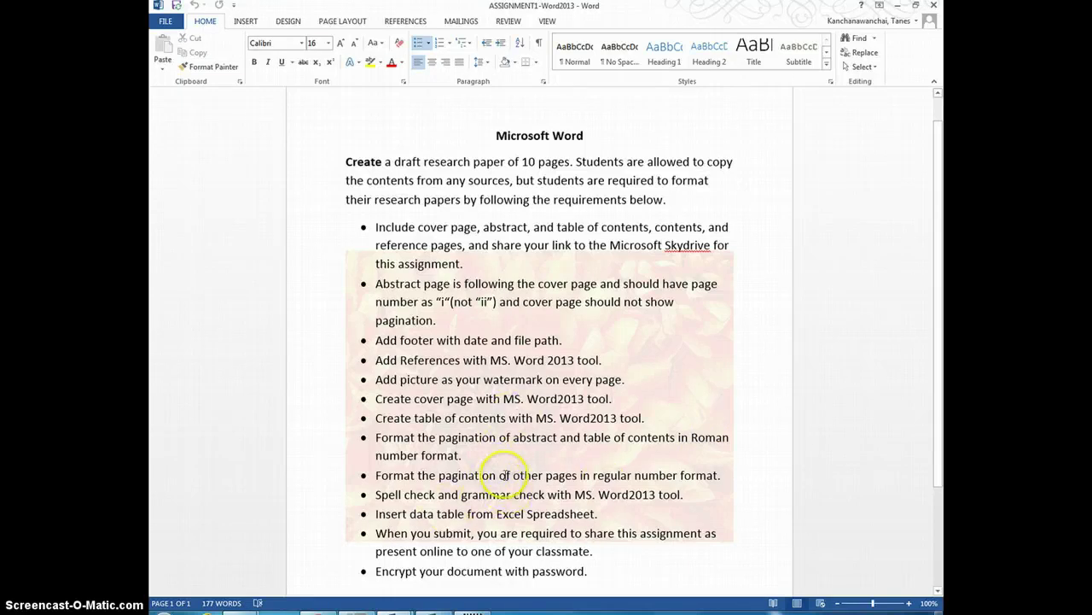
mouse_move(394, 608)
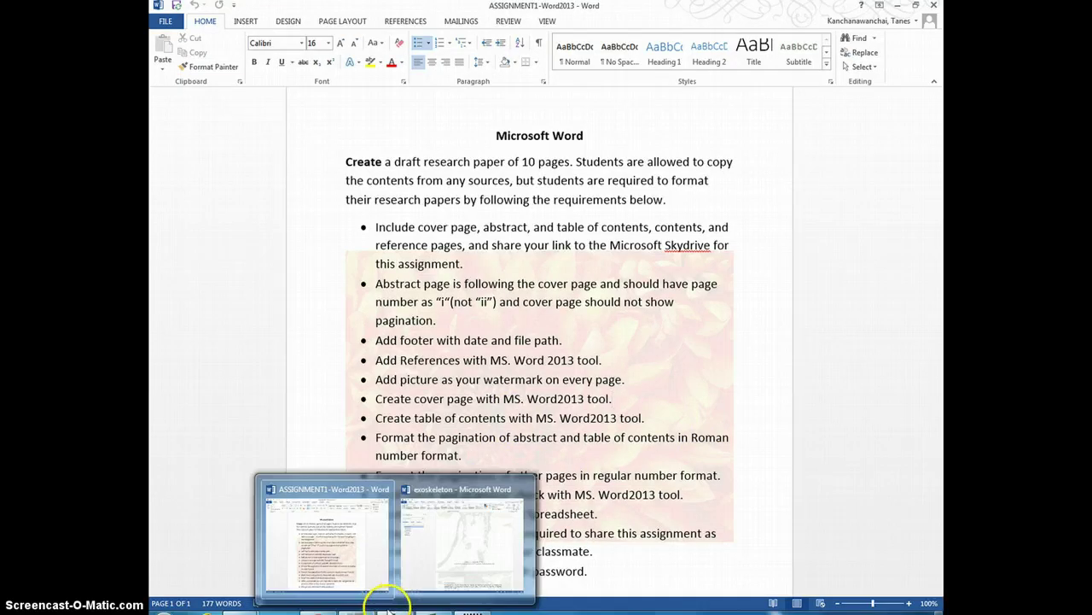
Return to the exoskeleton paper and place the cursor on blank page ii before the Introduction
left_click(427, 569)
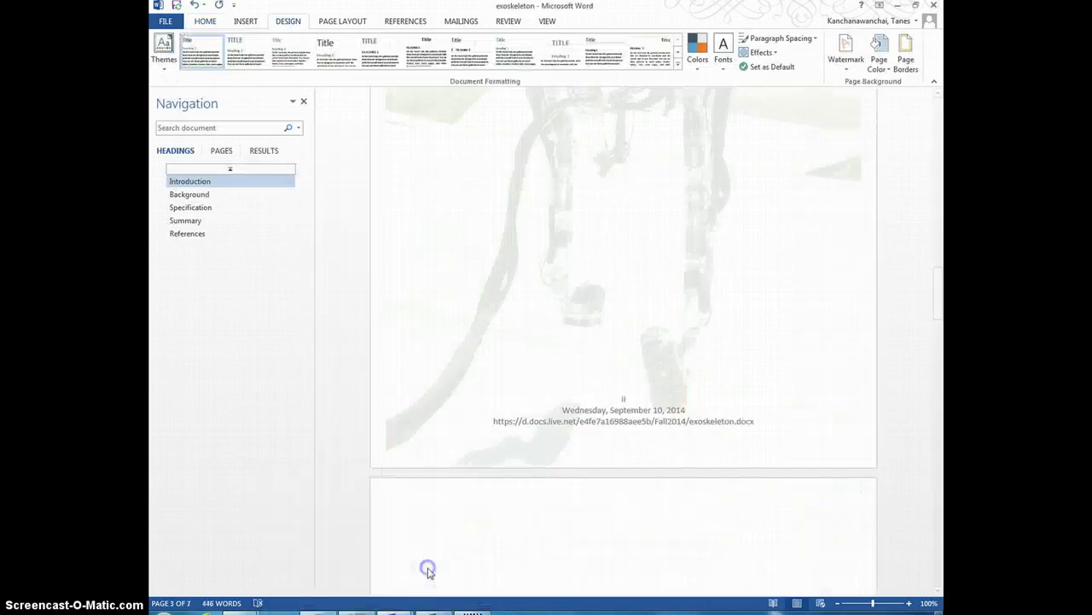
scroll(614, 414, "up", 2)
scroll(616, 414, "down", 5)
scroll(616, 414, "up", 6)
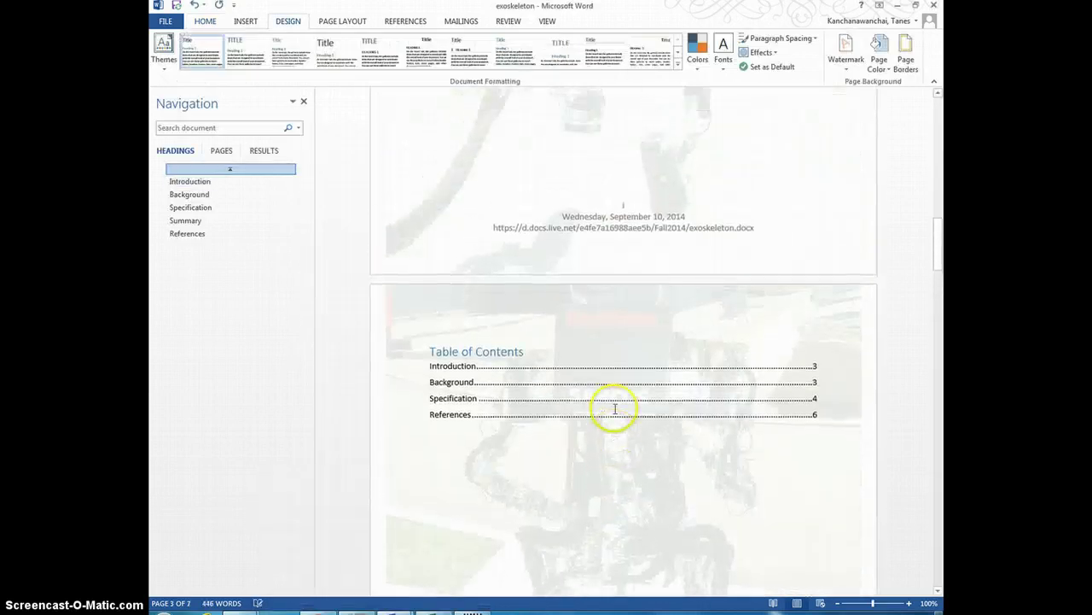
scroll(614, 414, "up", 3)
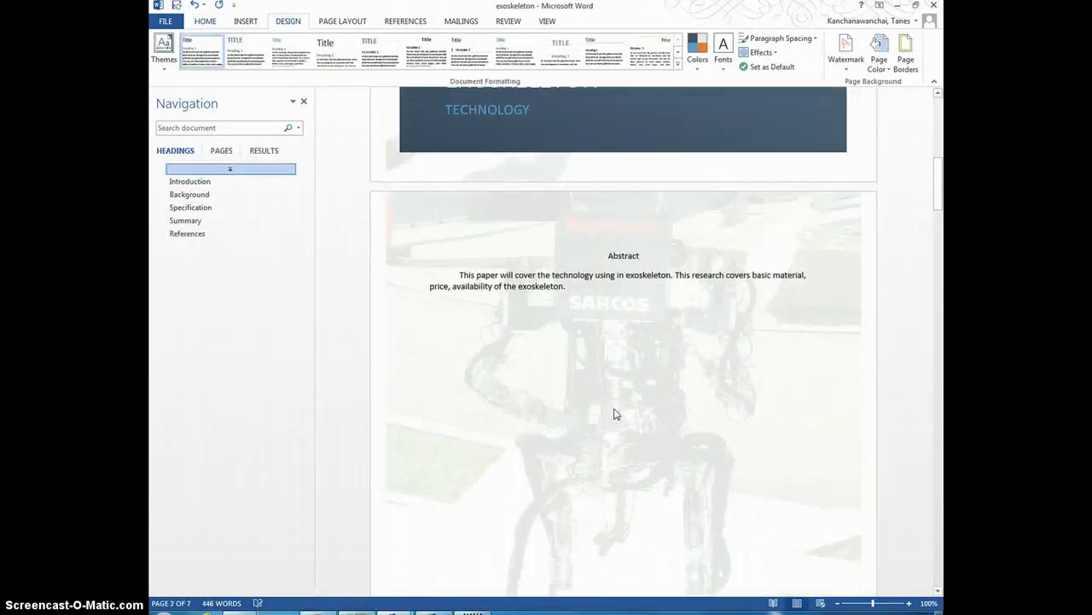
scroll(615, 413, "down", 2)
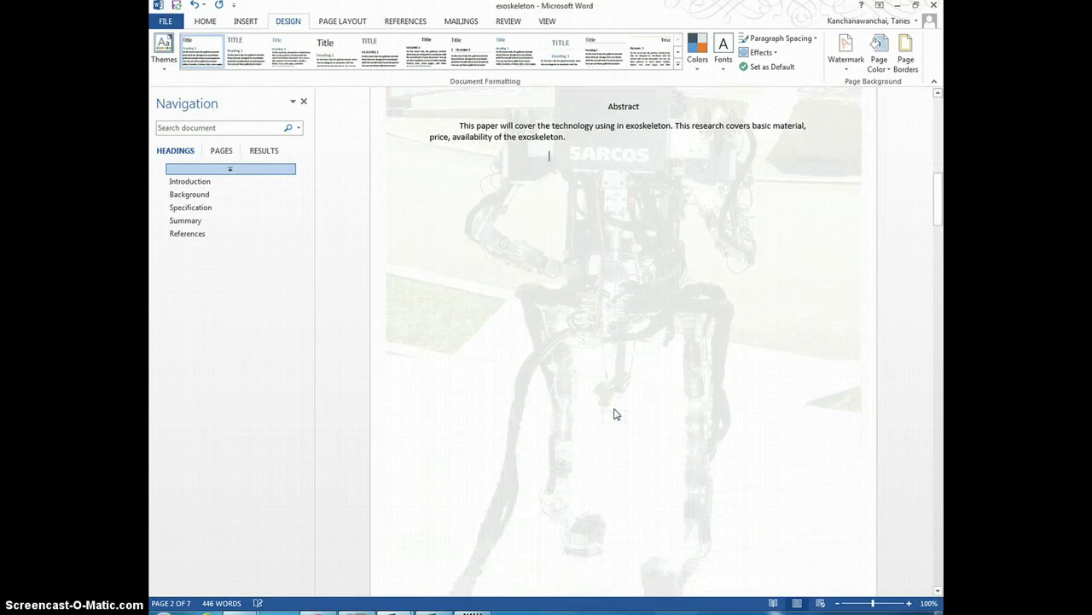
scroll(616, 414, "down", 5)
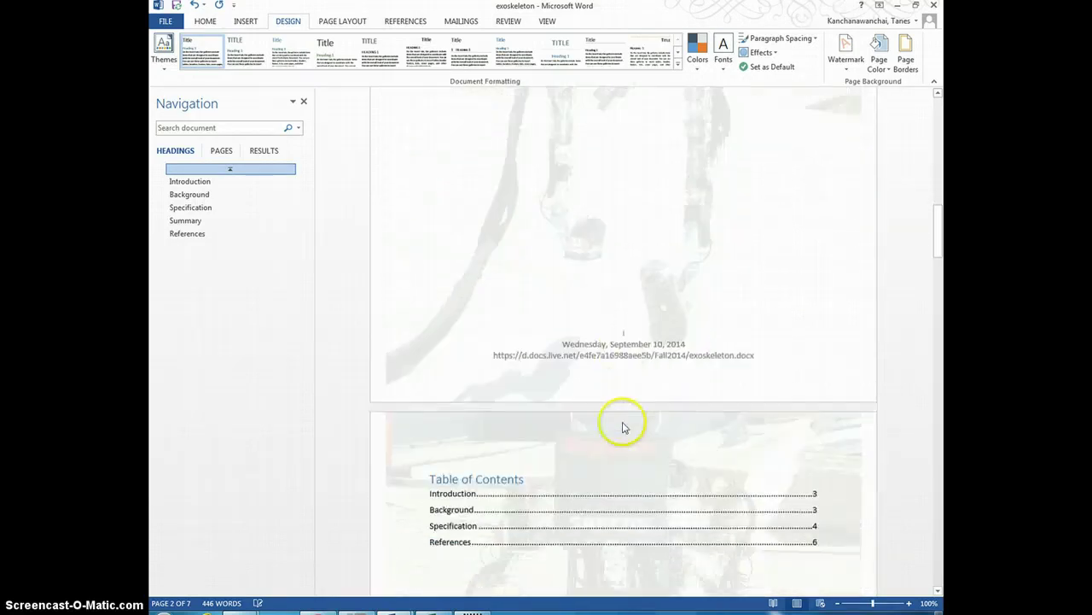
scroll(623, 427, "down", 6)
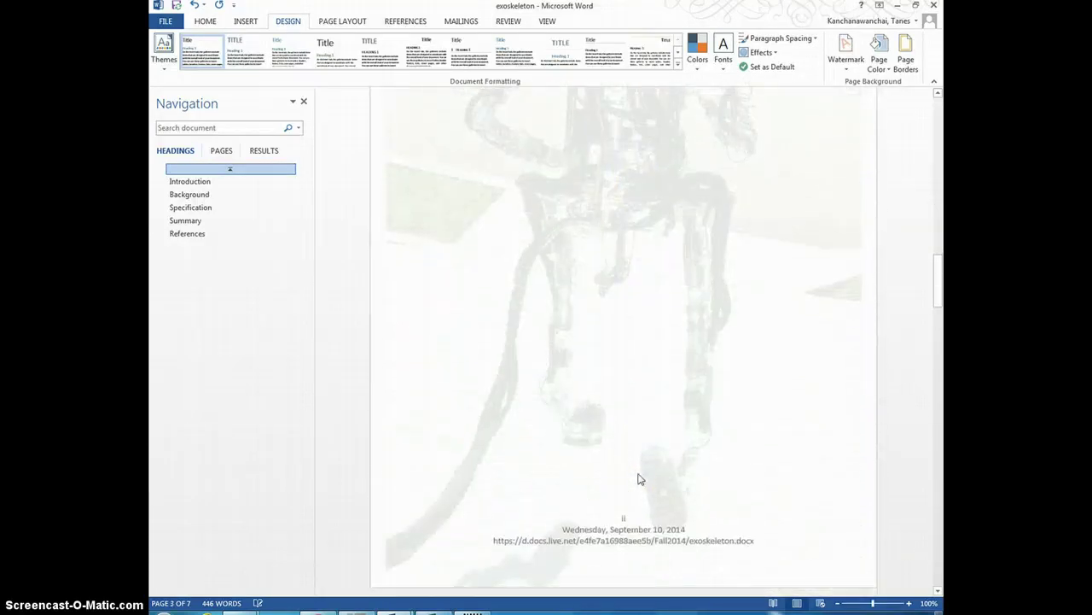
scroll(641, 478, "down", 2)
left_click(457, 576)
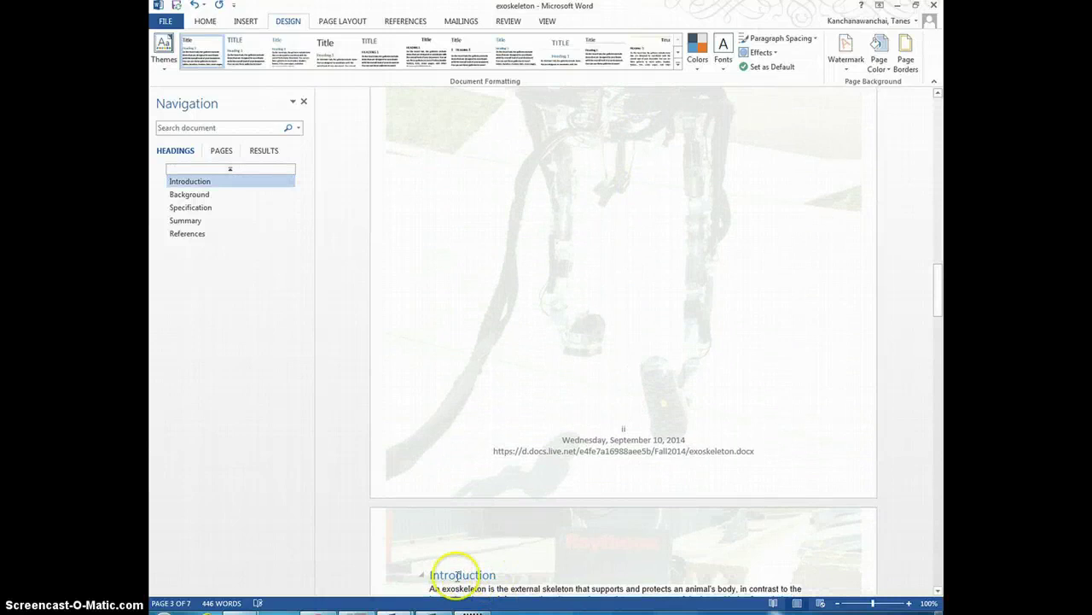
left_click(531, 381)
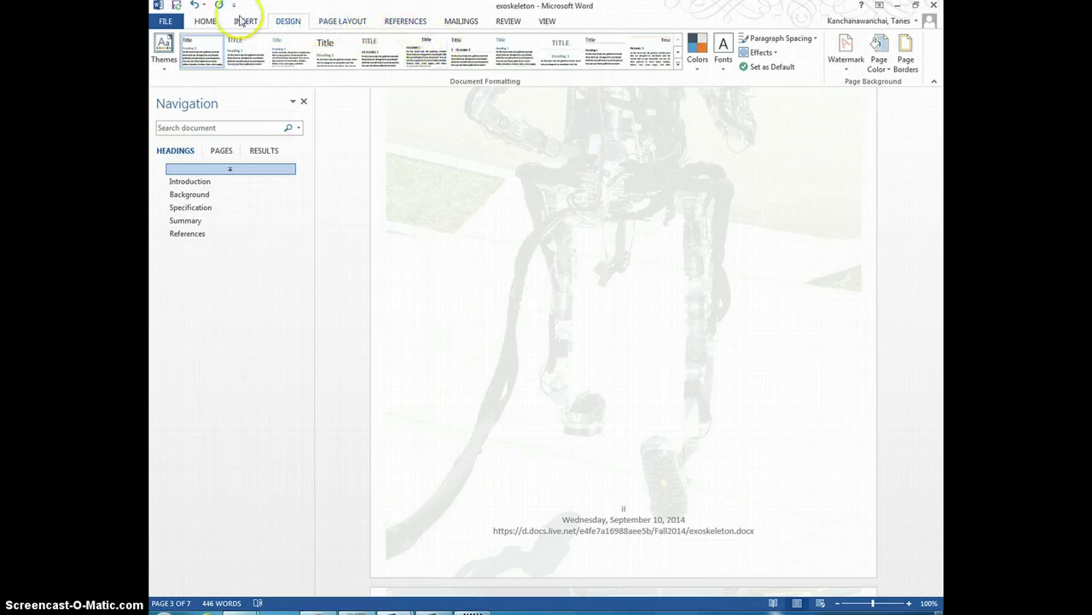
Insert a Continuous section break before the Introduction from Page Layout > Breaks
left_click(328, 23)
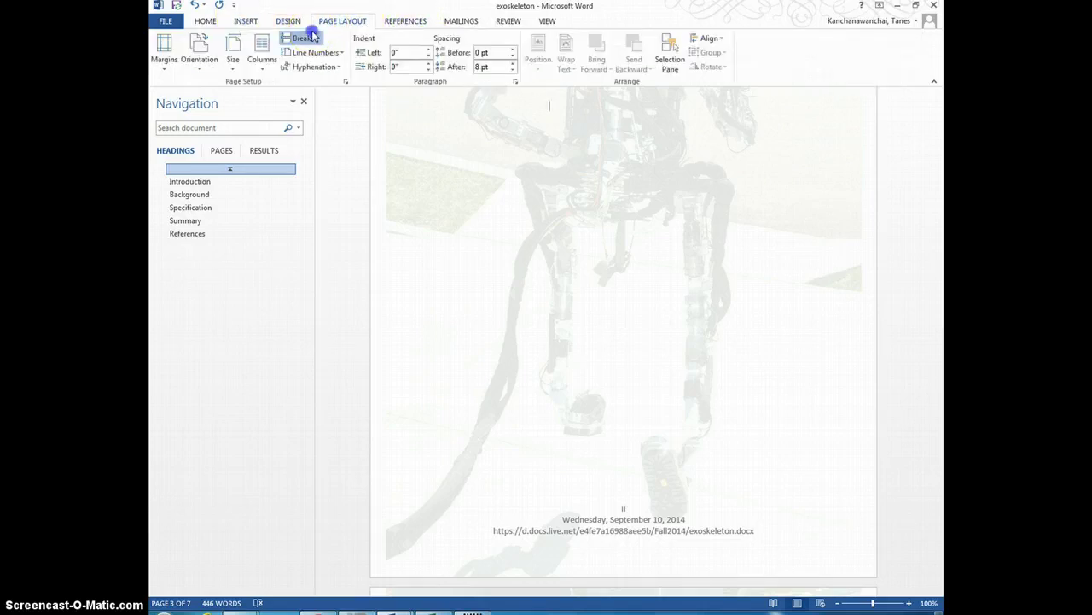
left_click(304, 38)
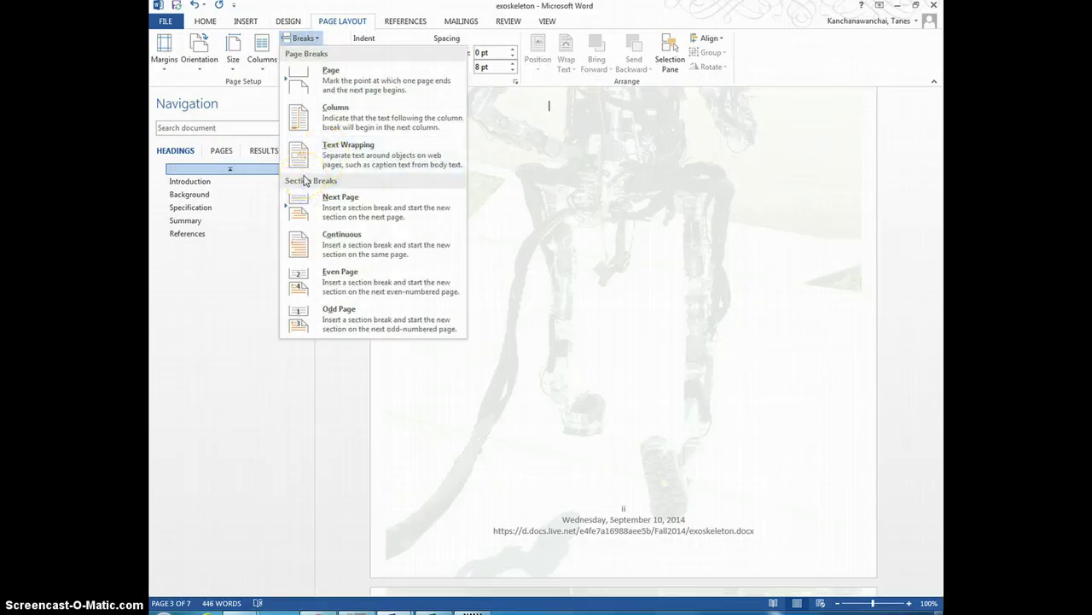
left_click(327, 249)
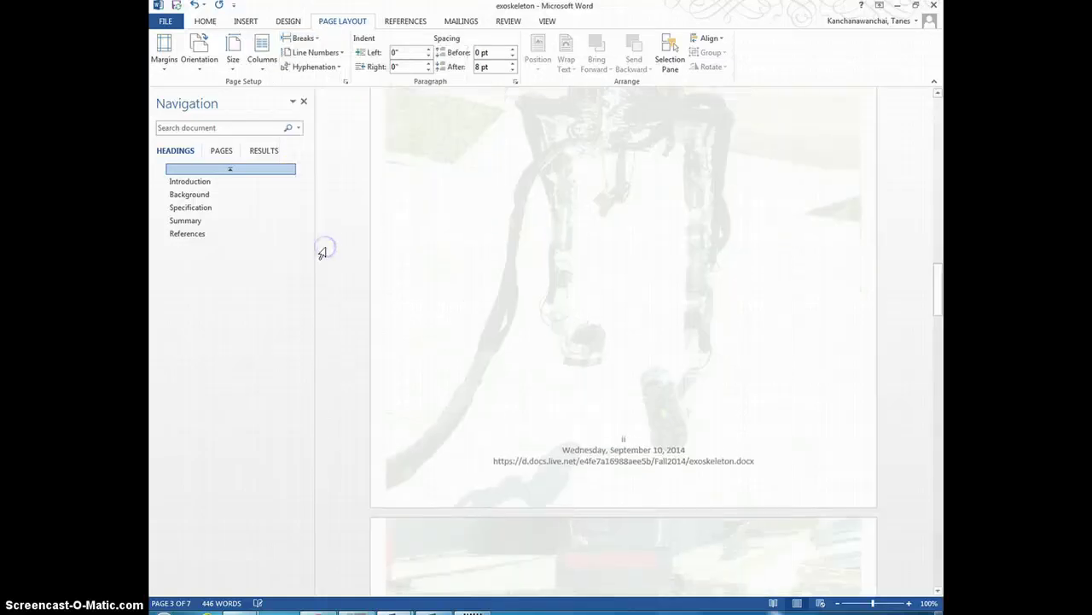
scroll(651, 427, "down", 8)
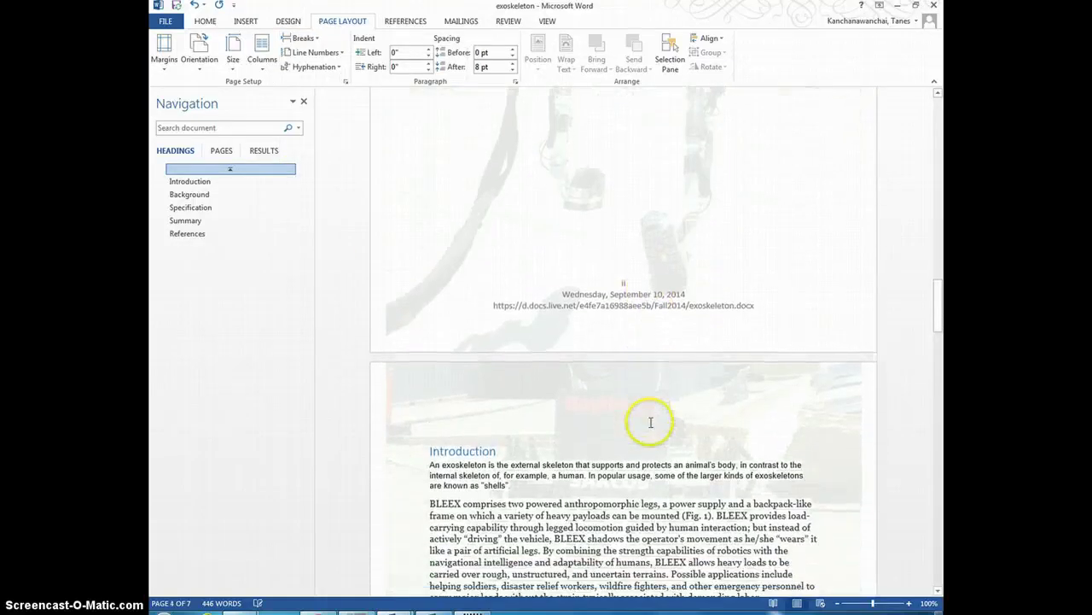
scroll(649, 424, "down", 7)
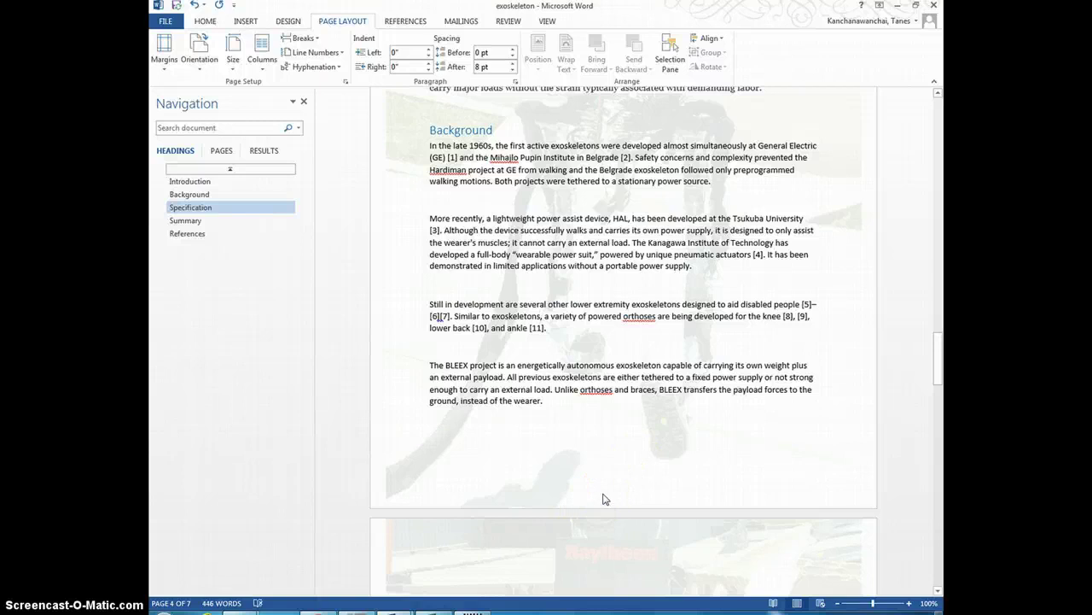
Open the section 2 first-page footer below the Background page for editing
left_click(603, 498)
double_click(602, 498)
left_click(436, 446)
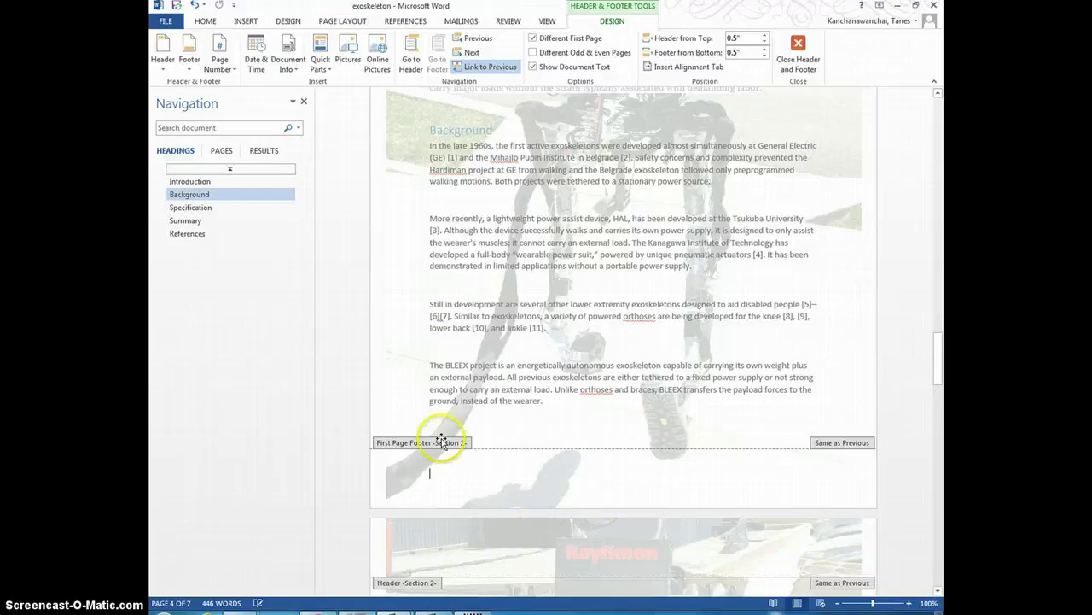
scroll(431, 449, "up", 5)
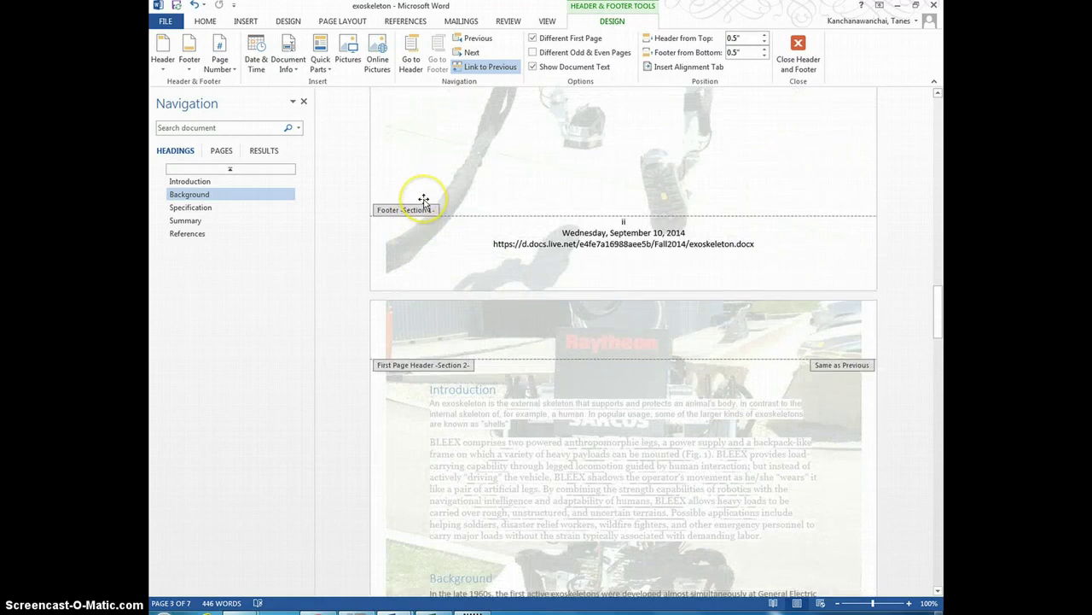
scroll(593, 359, "down", 5)
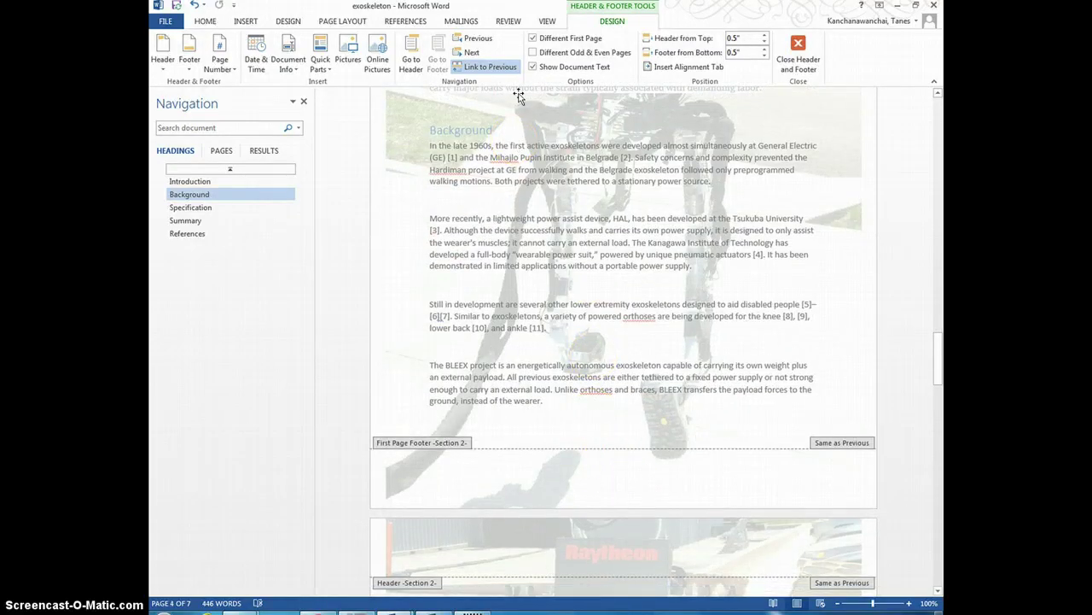
Add a centered Plain Number 2 page number at the bottom of the page
left_click(239, 21)
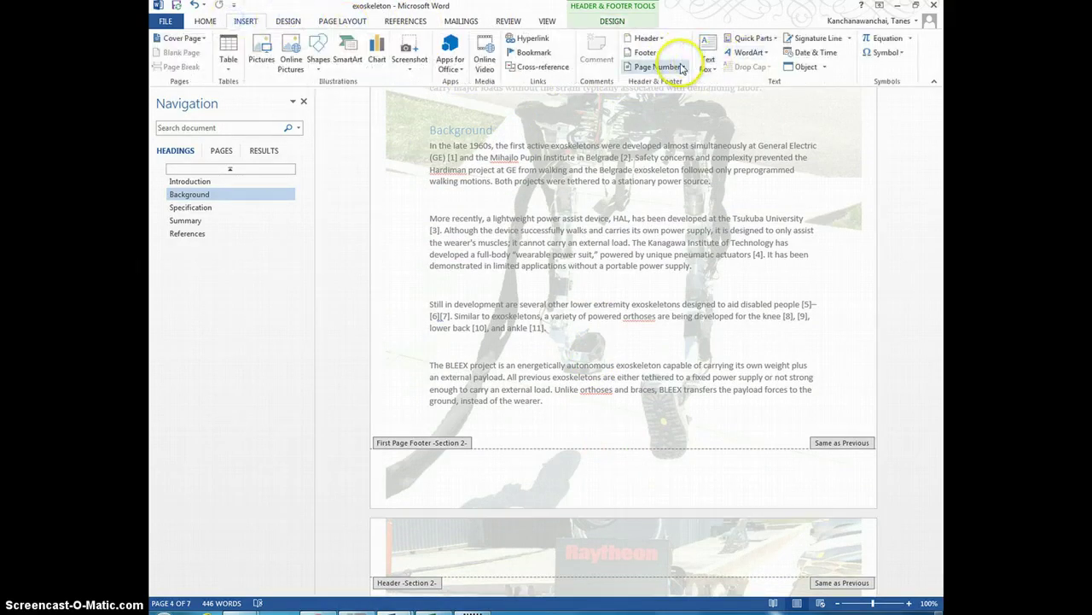
left_click(659, 67)
mouse_move(691, 97)
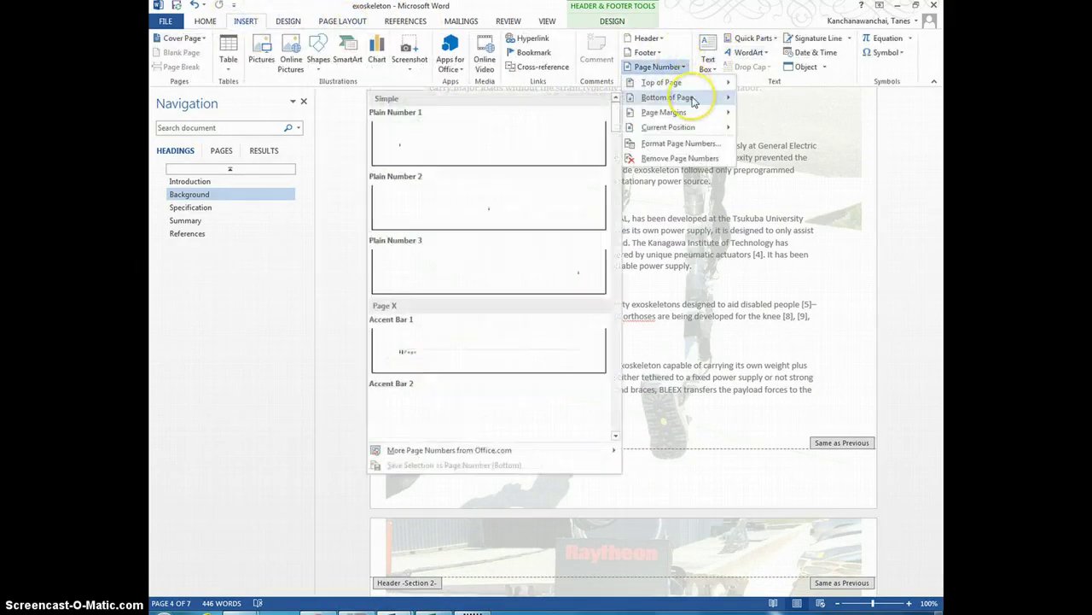
left_click(497, 211)
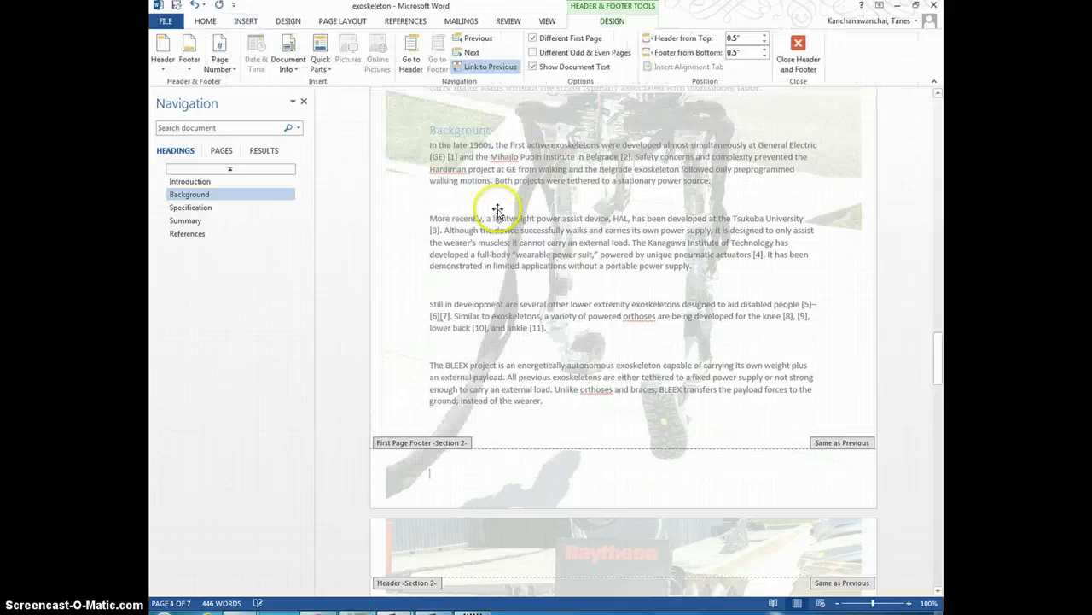
left_click(219, 53)
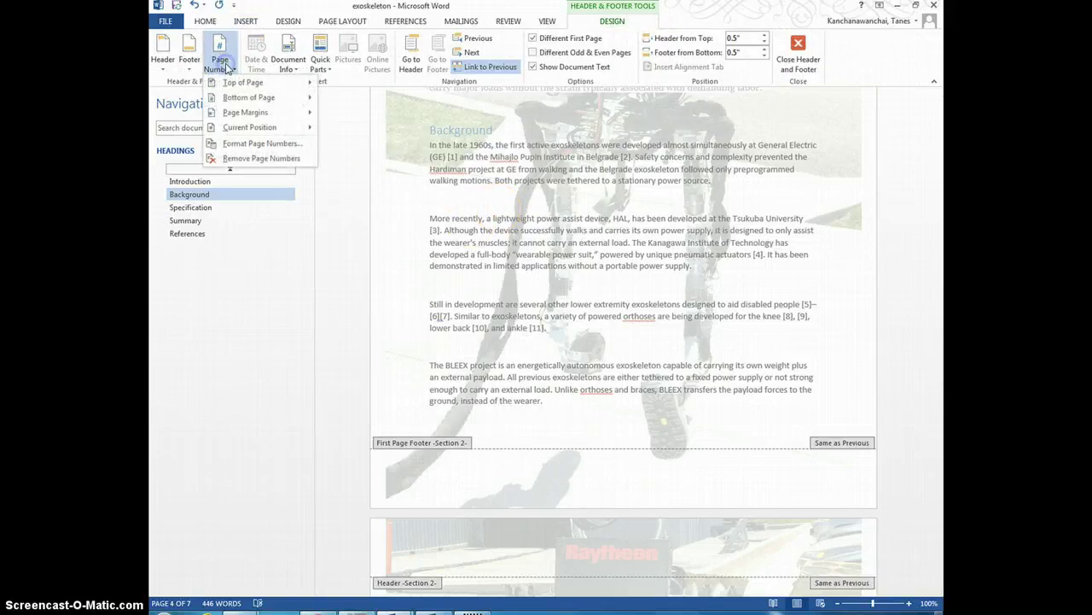
Format section 2 page numbers as Arabic 1, 2, 3, starting at 1
left_click(249, 142)
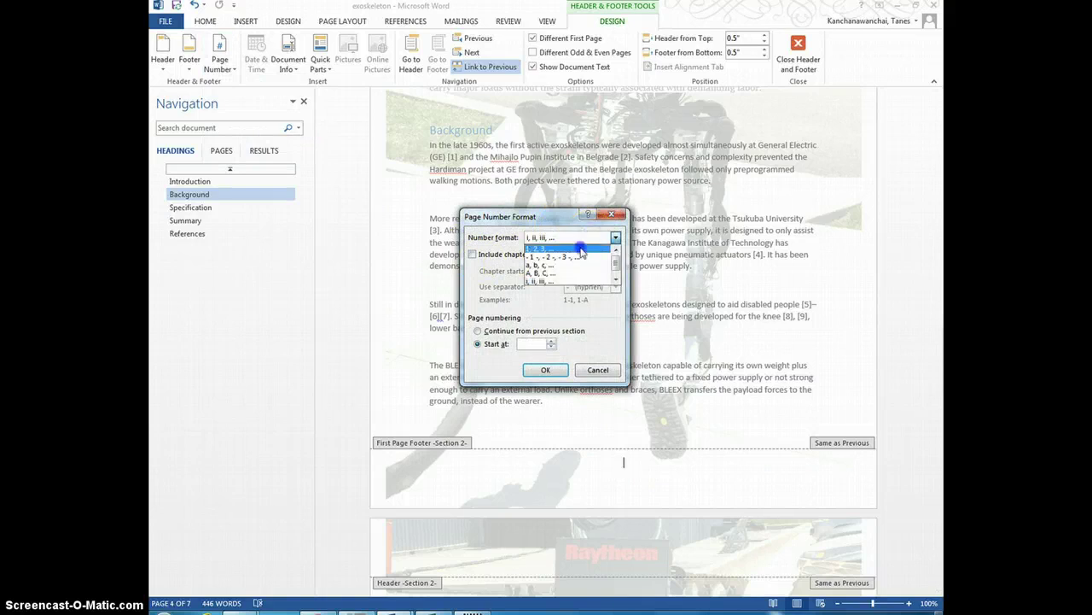
left_click(514, 343)
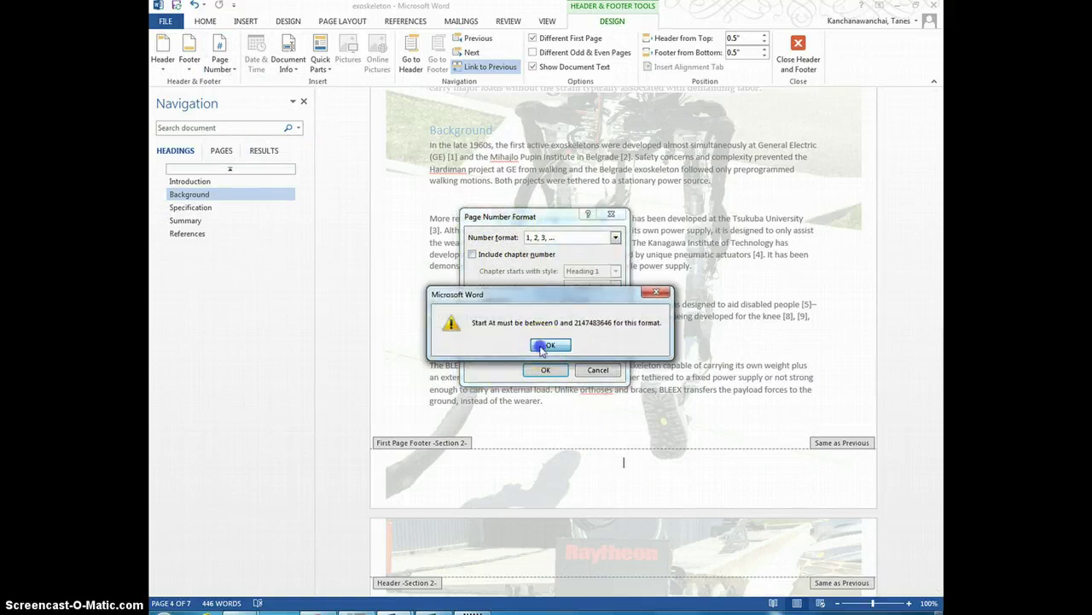
left_click(543, 350)
left_click(522, 339)
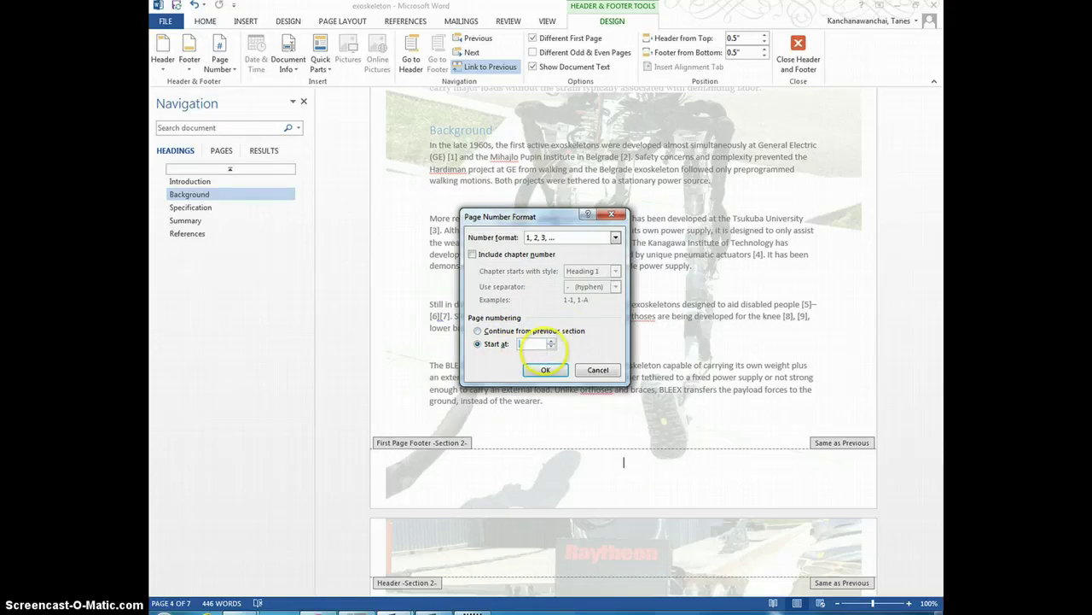
left_click(544, 369)
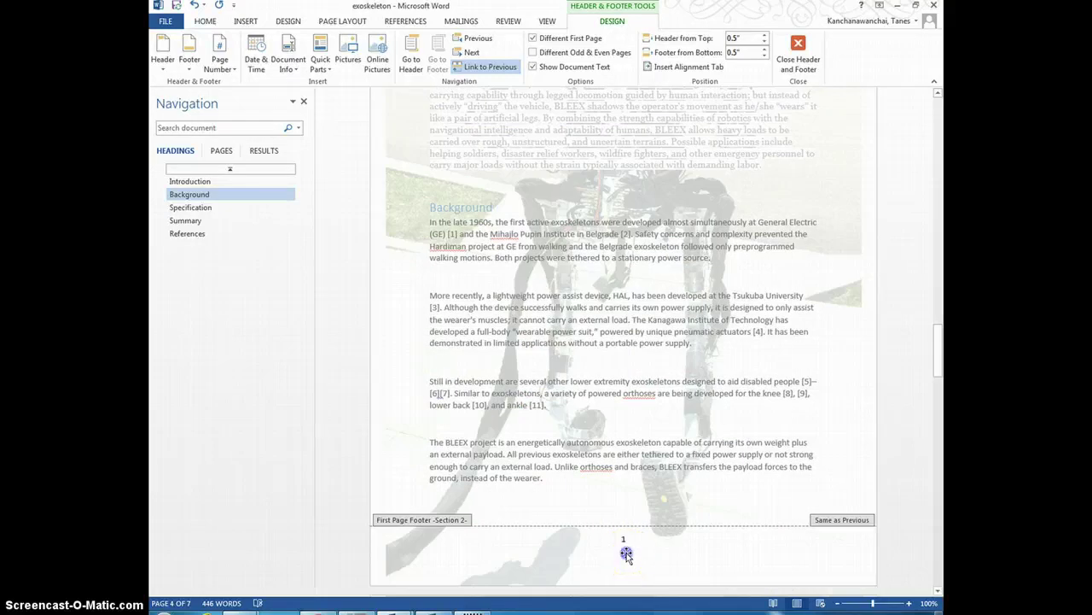
Review the section 2 footers on pages 4–6, which show Arabic numbers with date and path
scroll(625, 450, "up", 5)
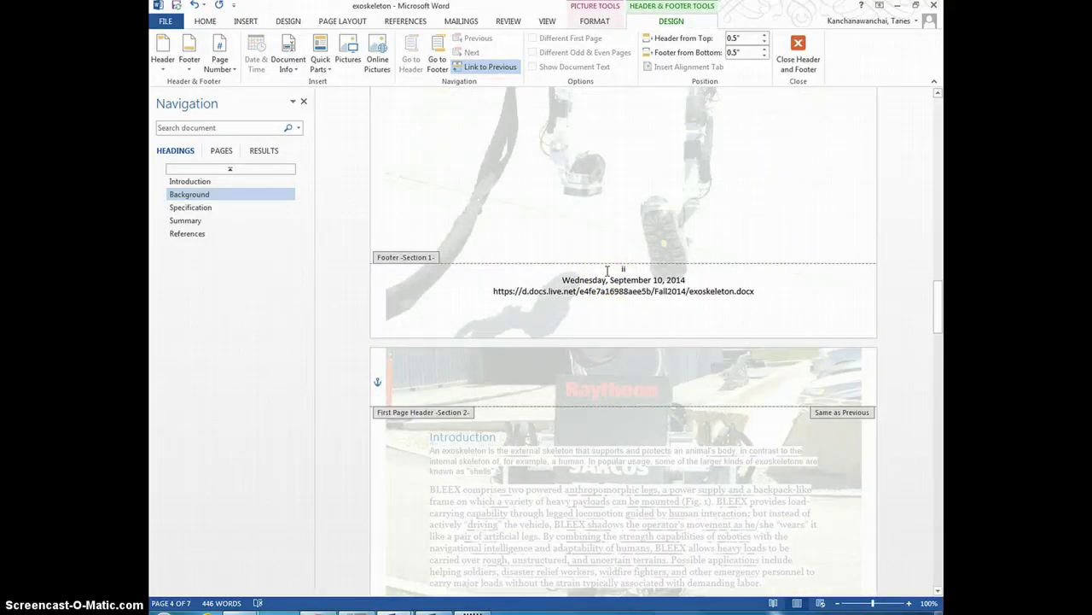
scroll(608, 270, "down", 10)
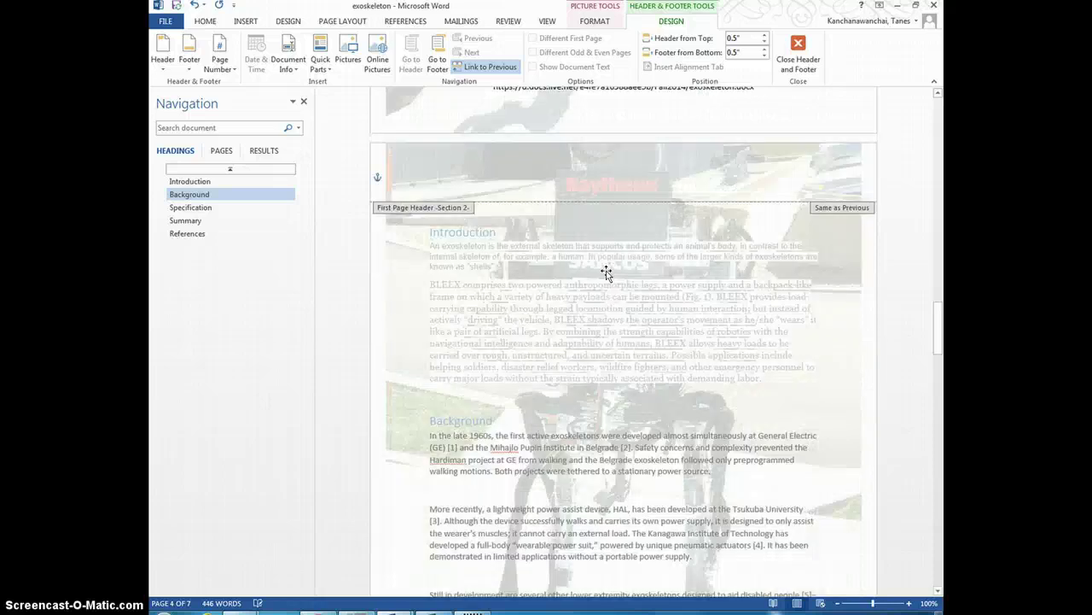
left_click(629, 359)
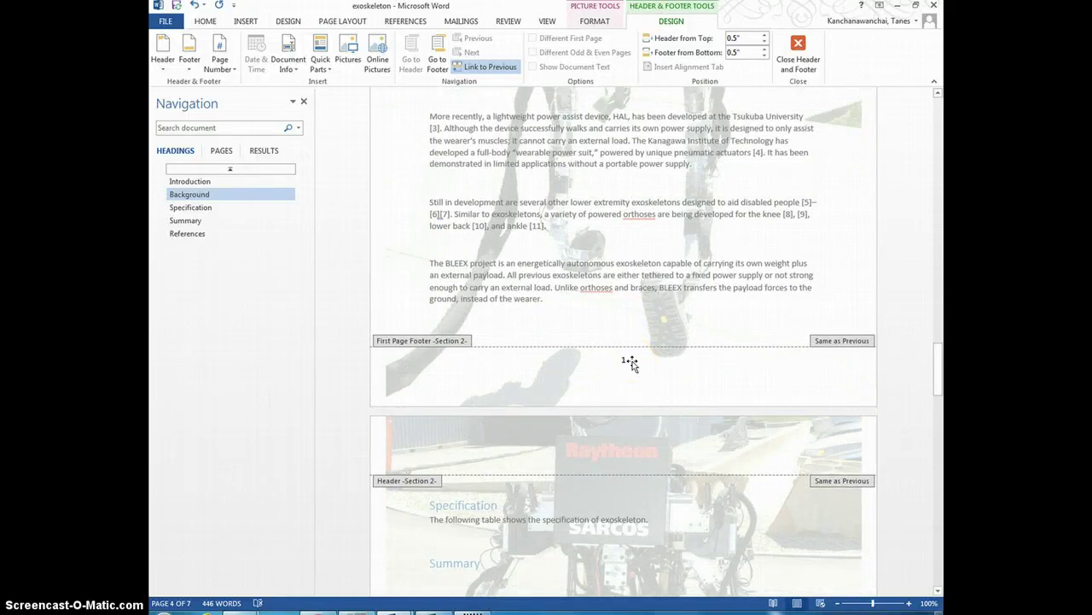
double_click(629, 361)
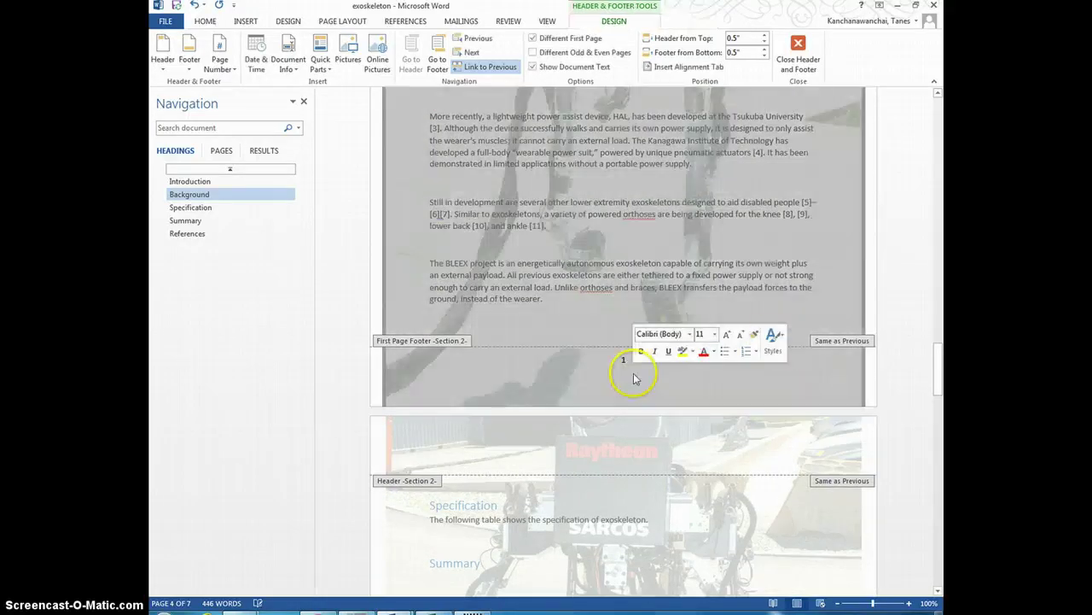
scroll(808, 287, "down", 5)
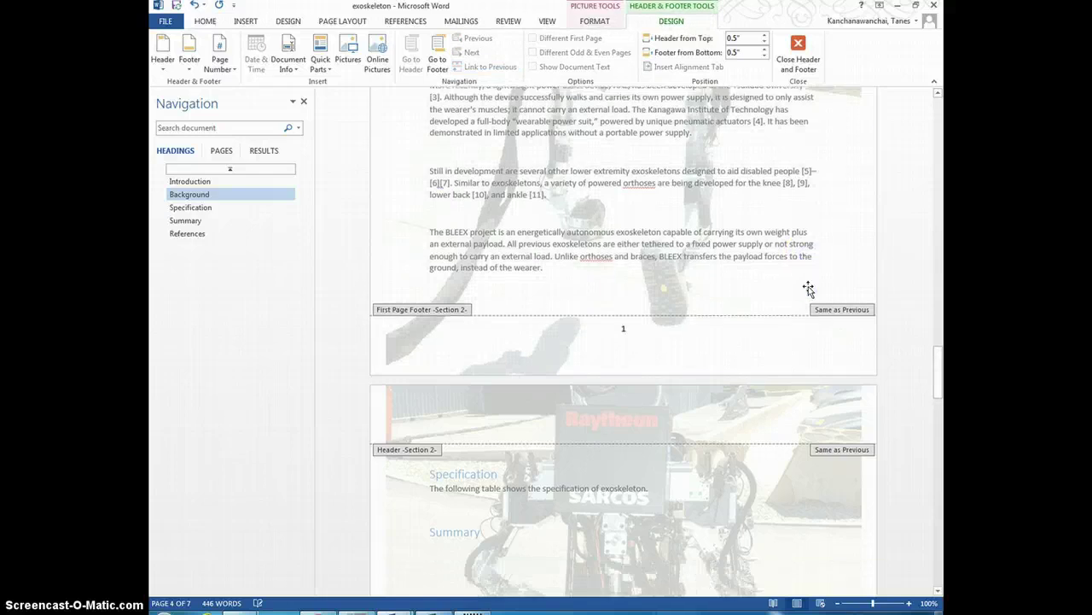
scroll(809, 288, "down", 15)
left_click(756, 463)
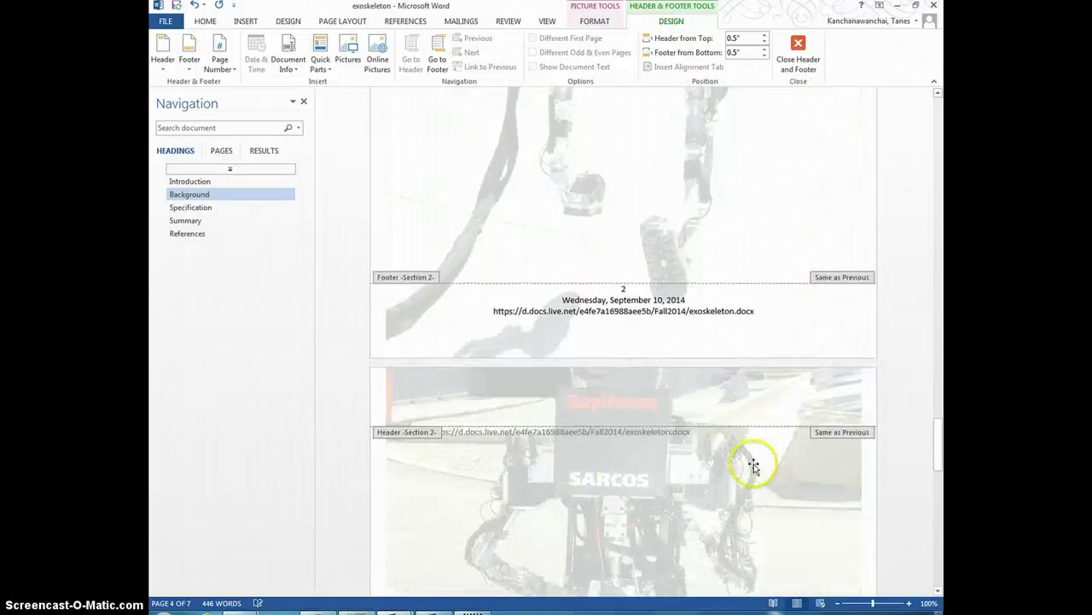
scroll(632, 299, "down", 4)
scroll(631, 298, "up", 6)
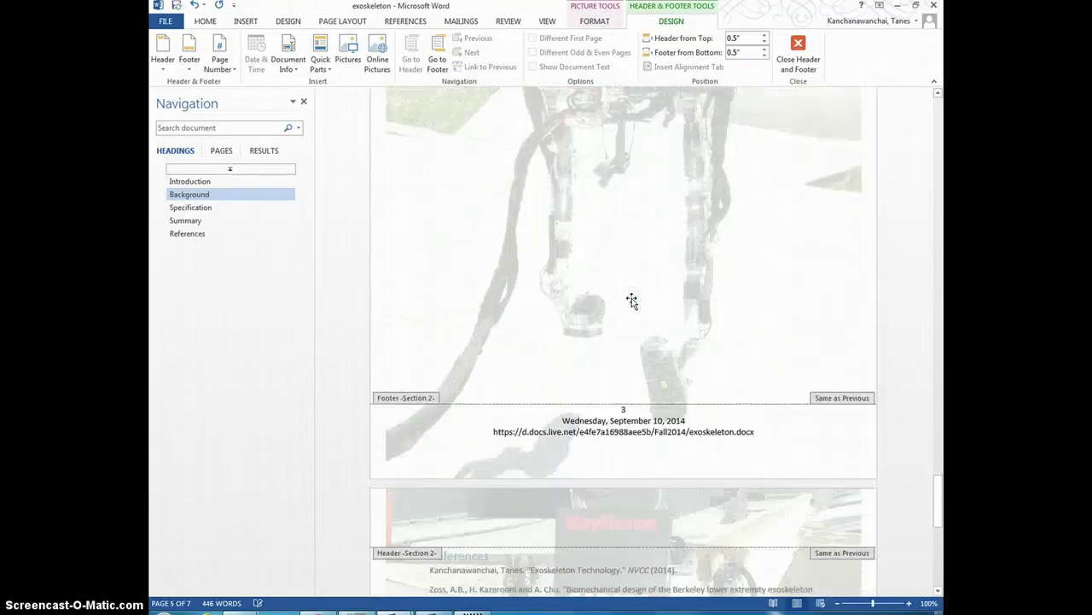
scroll(631, 299, "down", 7)
scroll(631, 301, "down", 10)
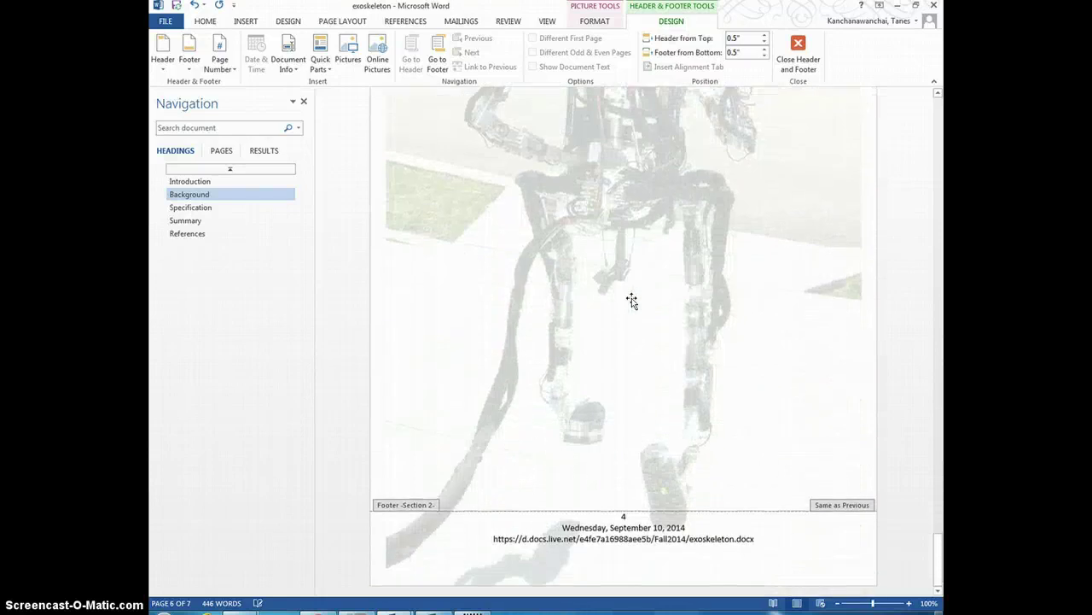
left_click(611, 531)
Go back to the section 2 first-page footer, which still shows only page number 1
scroll(615, 532, "up", 14)
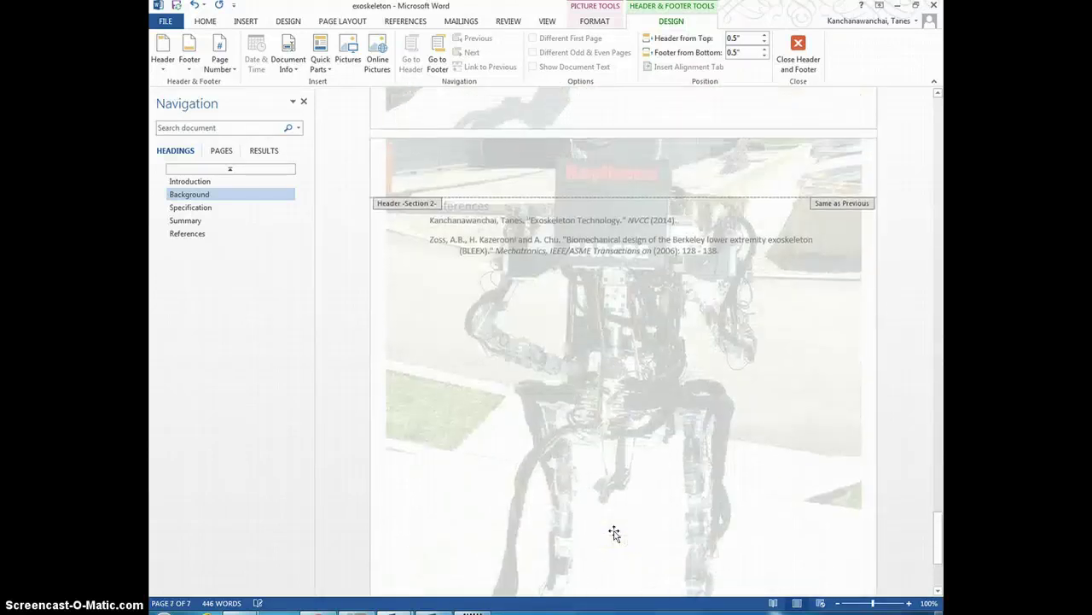
scroll(615, 533, "up", 20)
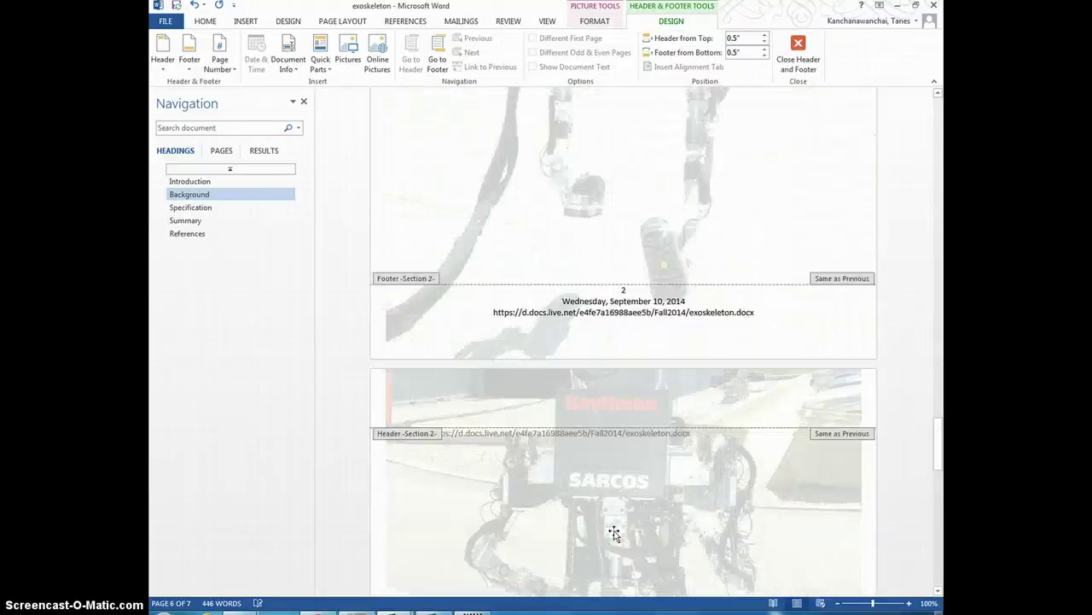
scroll(614, 532, "up", 2)
scroll(614, 533, "up", 8)
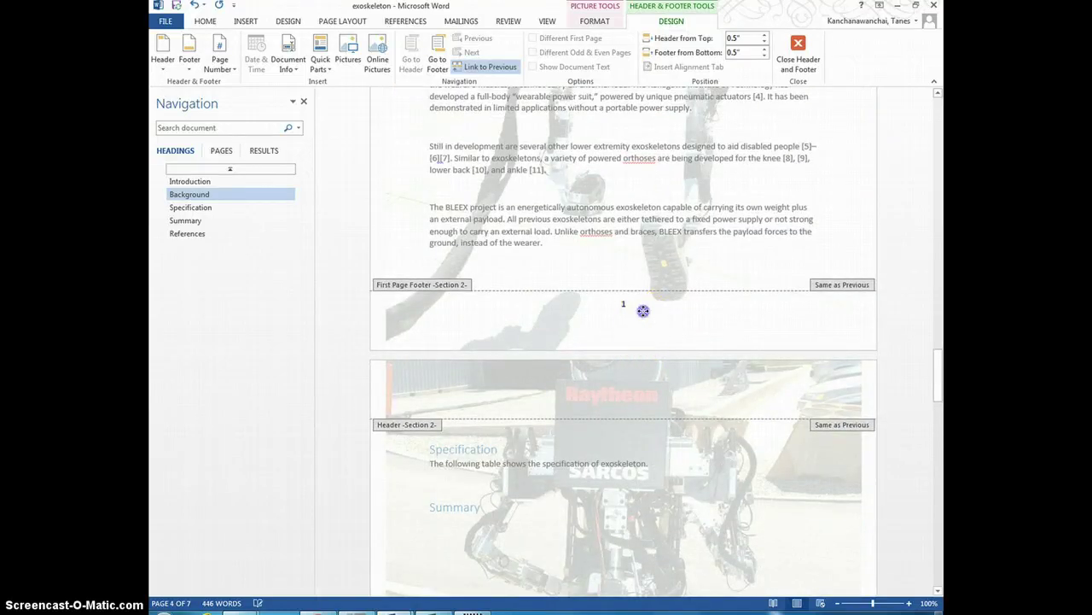
left_click(644, 311)
scroll(666, 426, "down", 7)
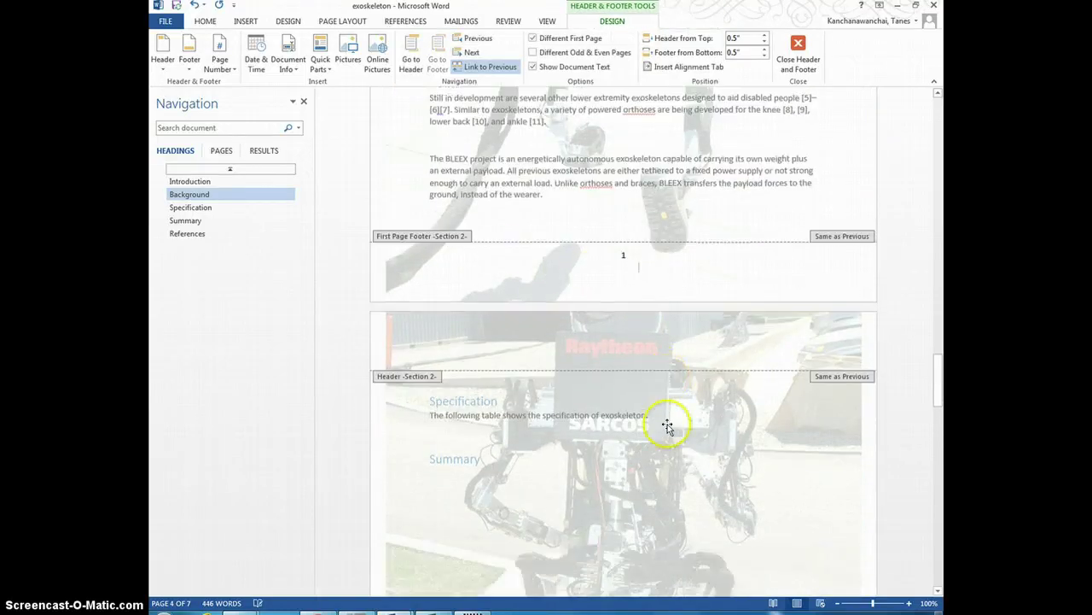
scroll(667, 427, "down", 4)
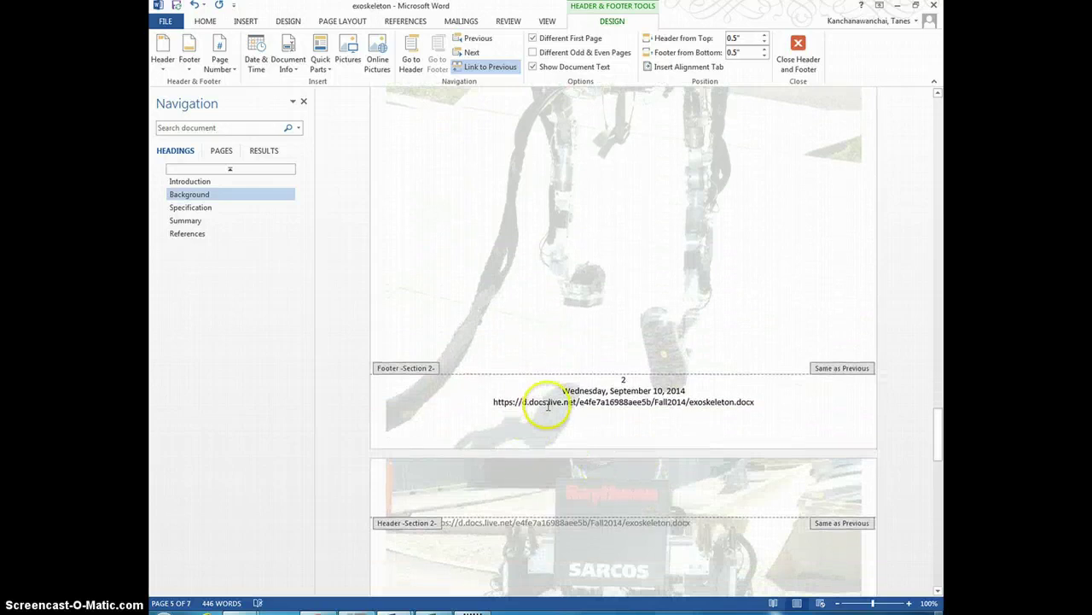
scroll(636, 418, "up", 3)
scroll(633, 412, "up", 8)
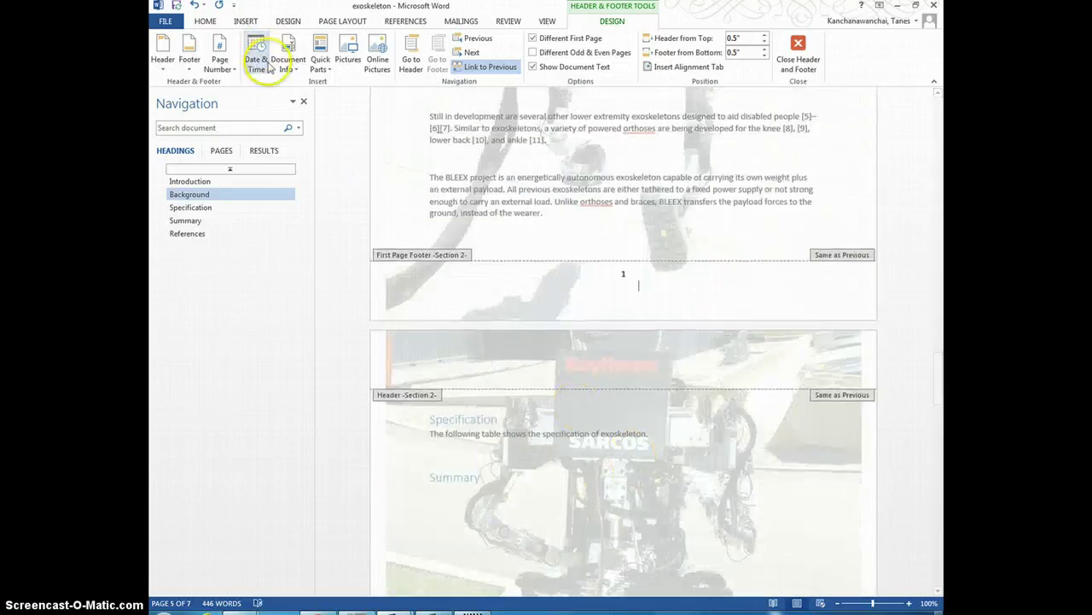
Insert the long-format date Wednesday, September 10, 2014 into the footer
left_click(256, 55)
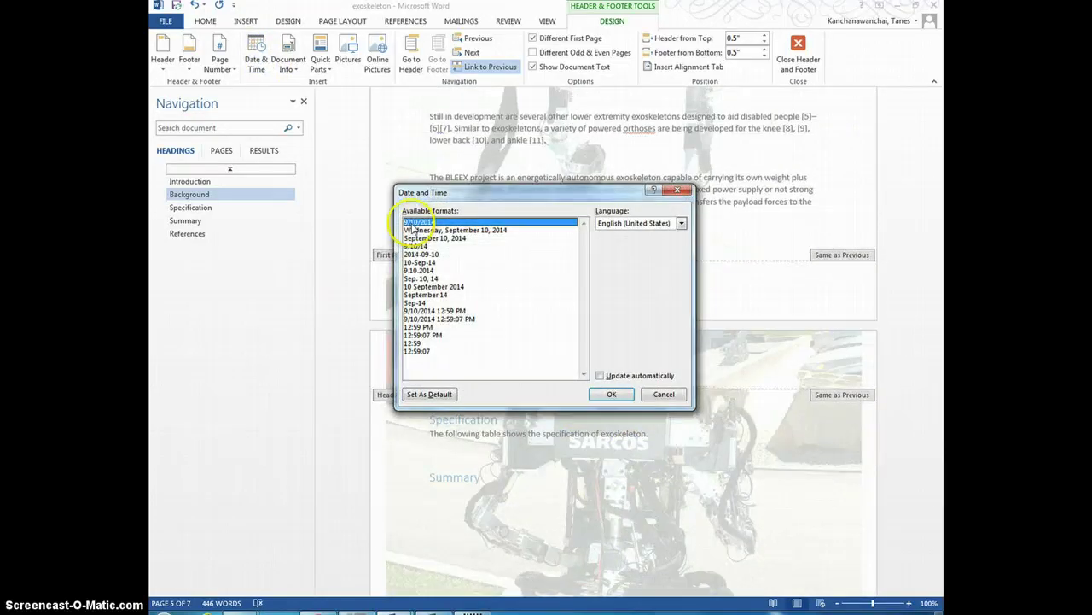
left_click(412, 230)
left_click(611, 394)
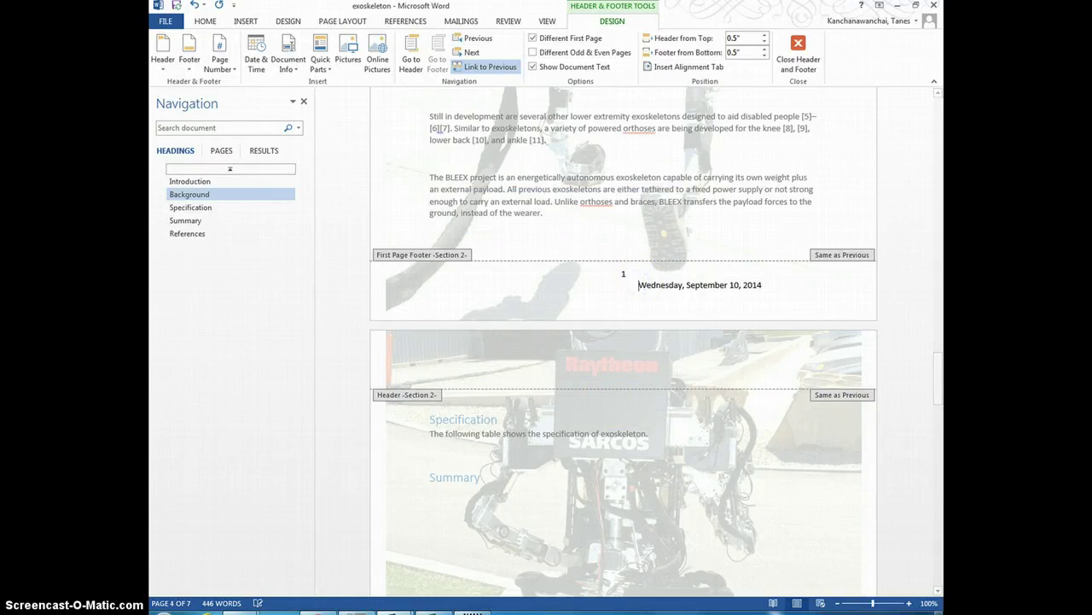
Center the date under the page number and start a new footer line below it
left_click(205, 20)
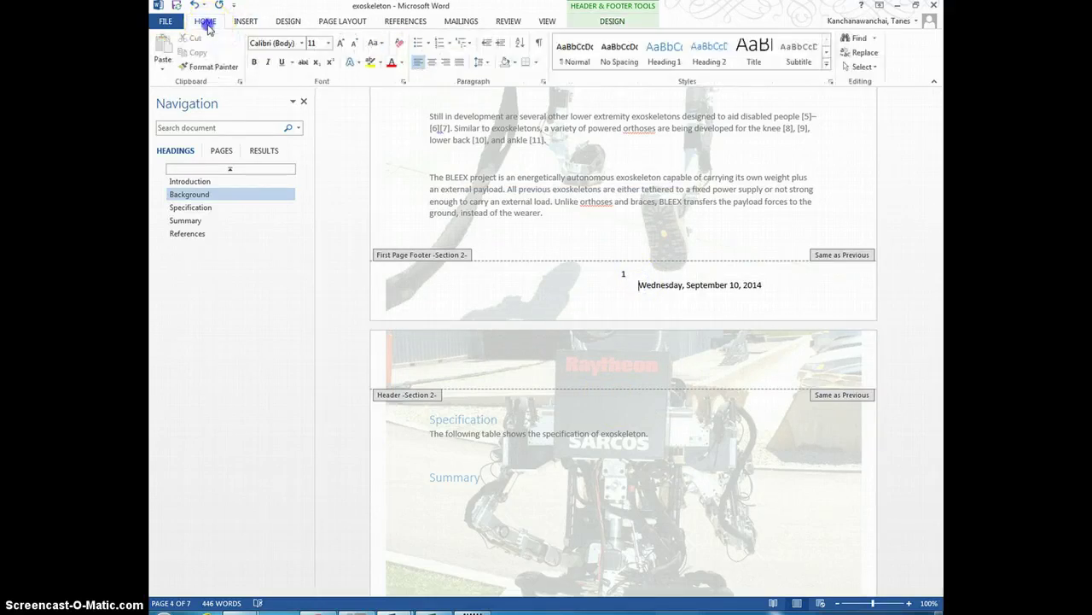
left_click(431, 64)
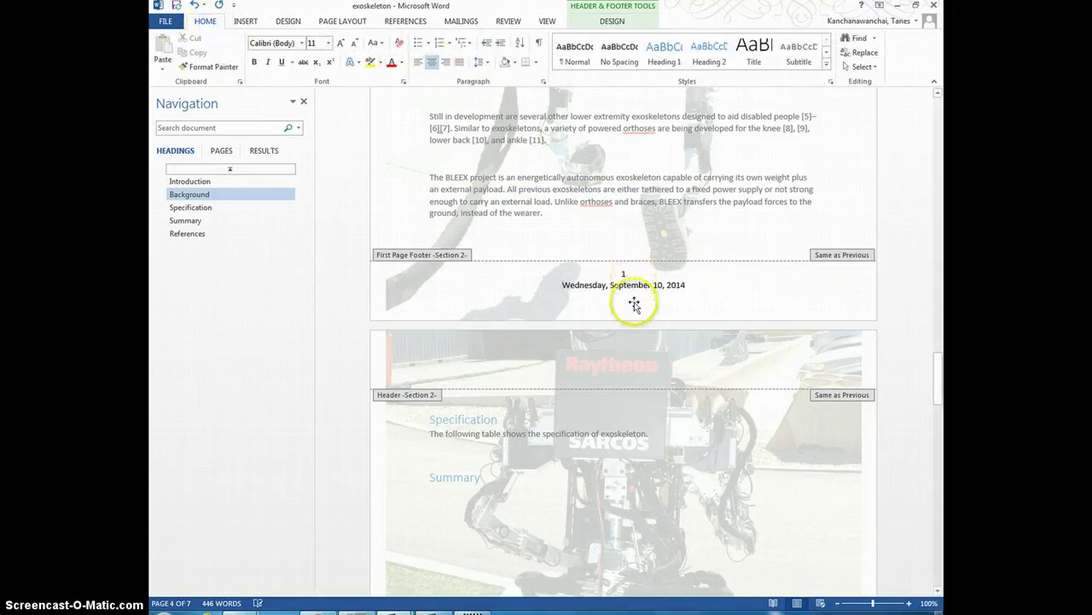
left_click(702, 287)
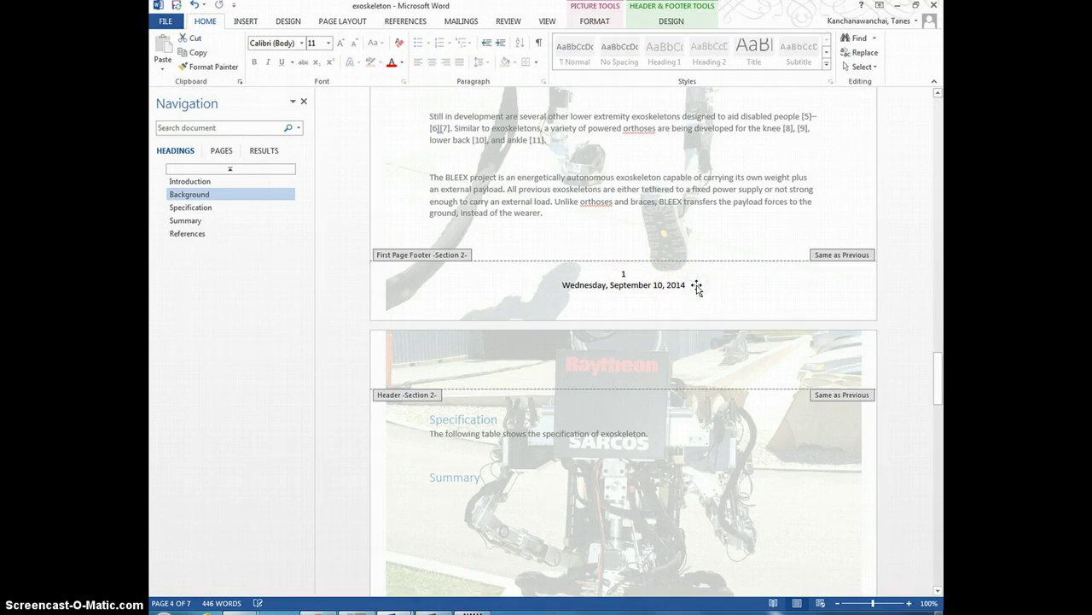
left_click(695, 287)
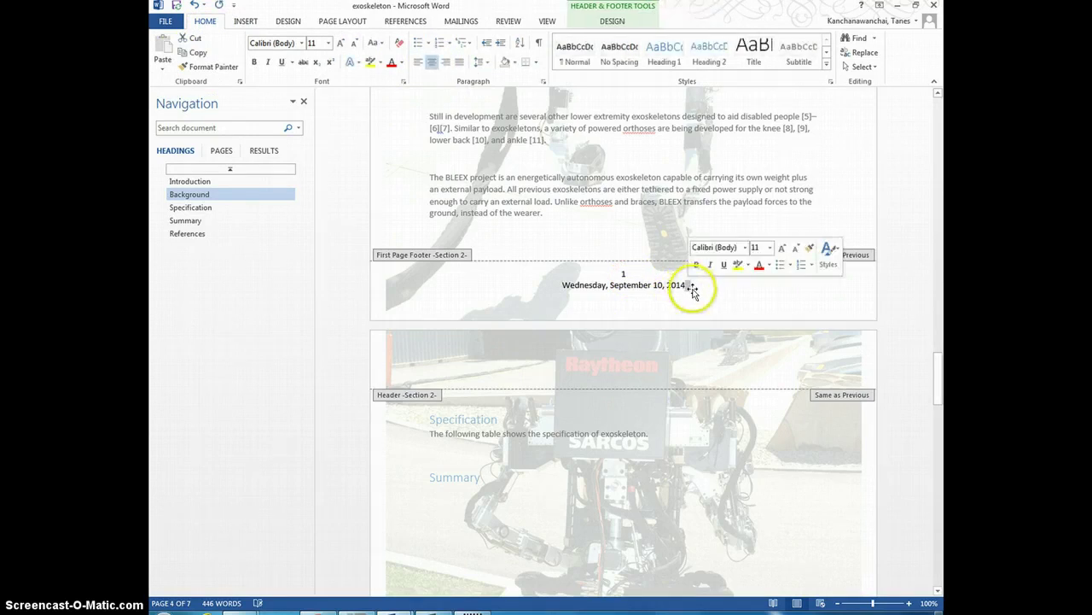
key("Return")
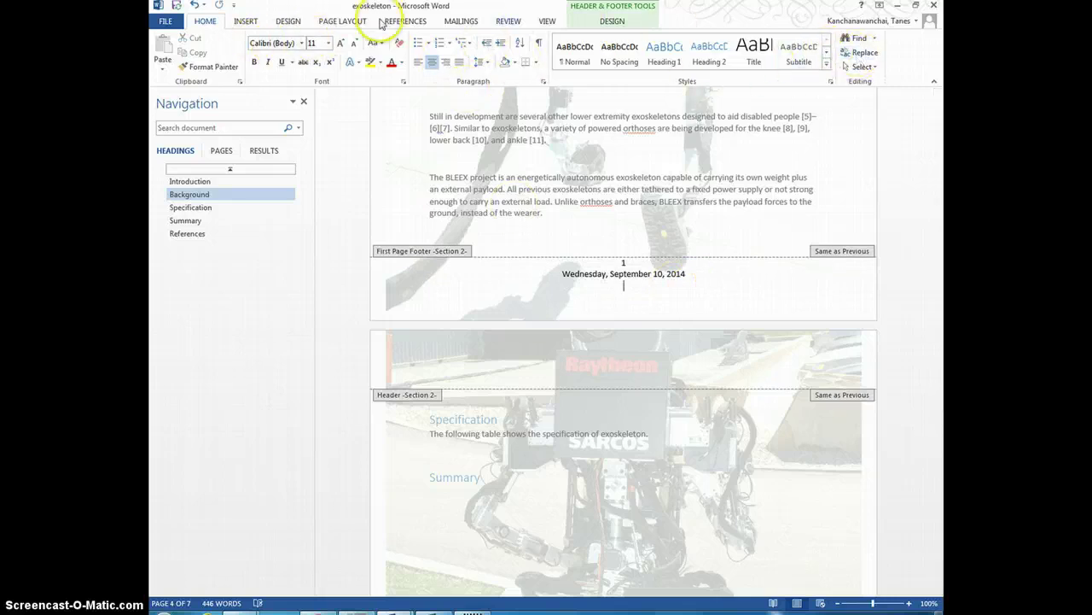
Insert a FileName field with the full path under the date using Quick Parts > Field
left_click(621, 22)
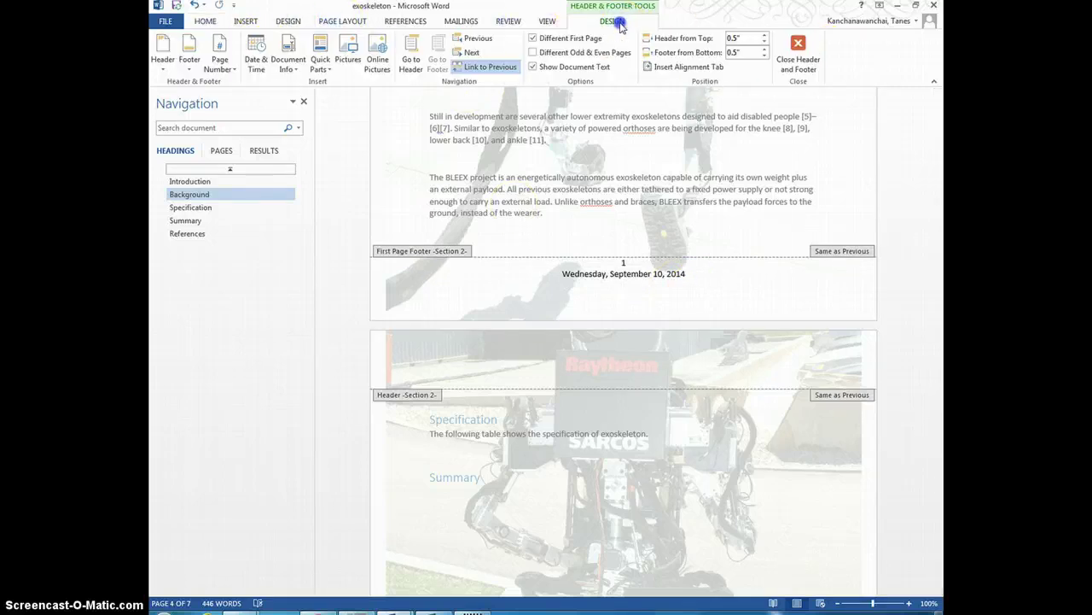
left_click(326, 72)
left_click(341, 116)
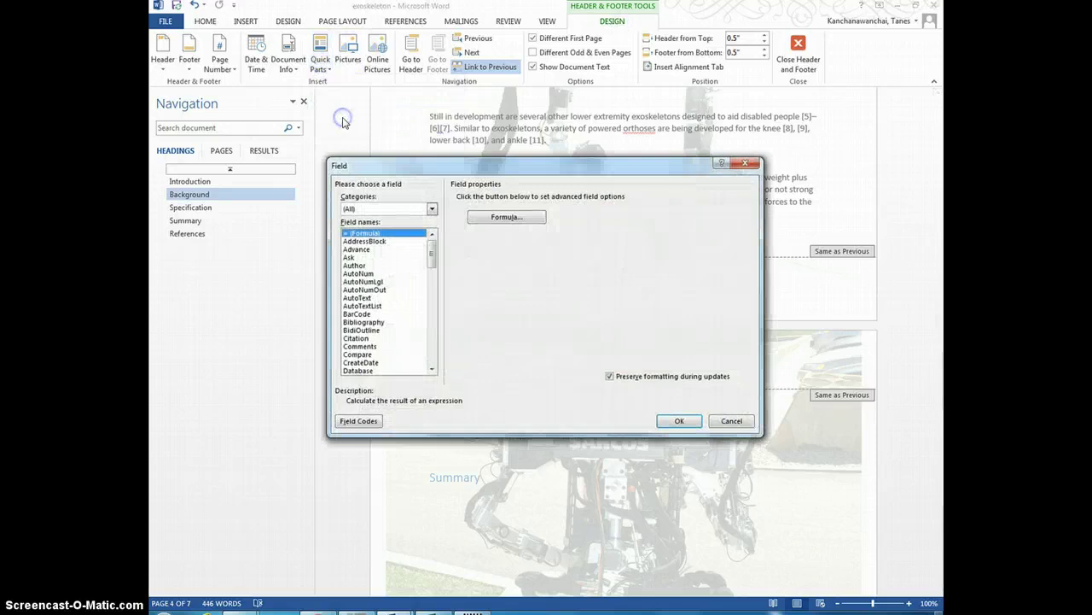
left_click_drag(433, 254, 433, 269)
left_click(358, 361)
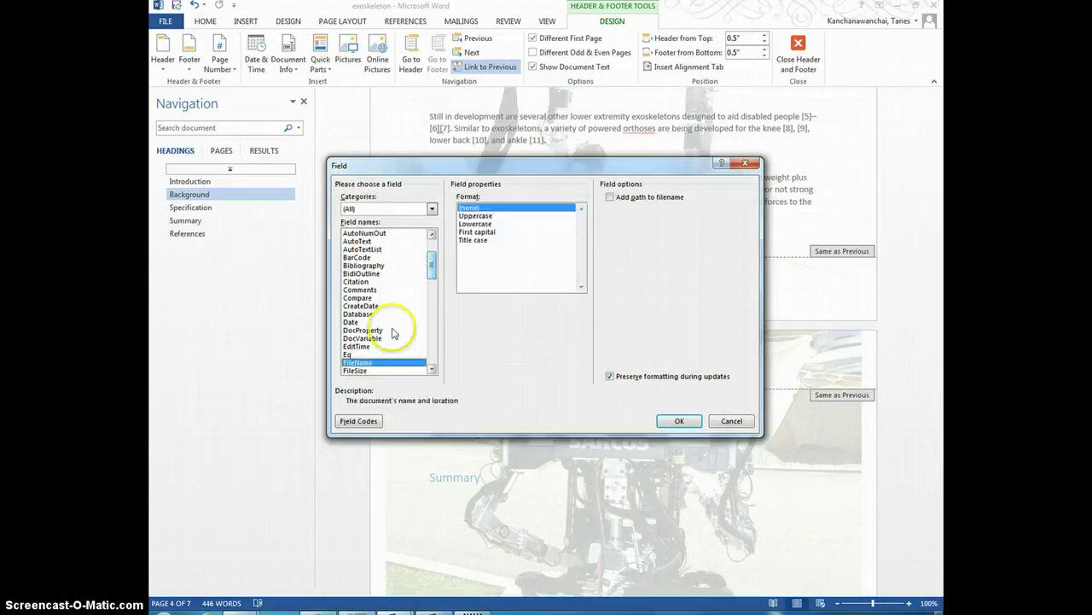
left_click(610, 197)
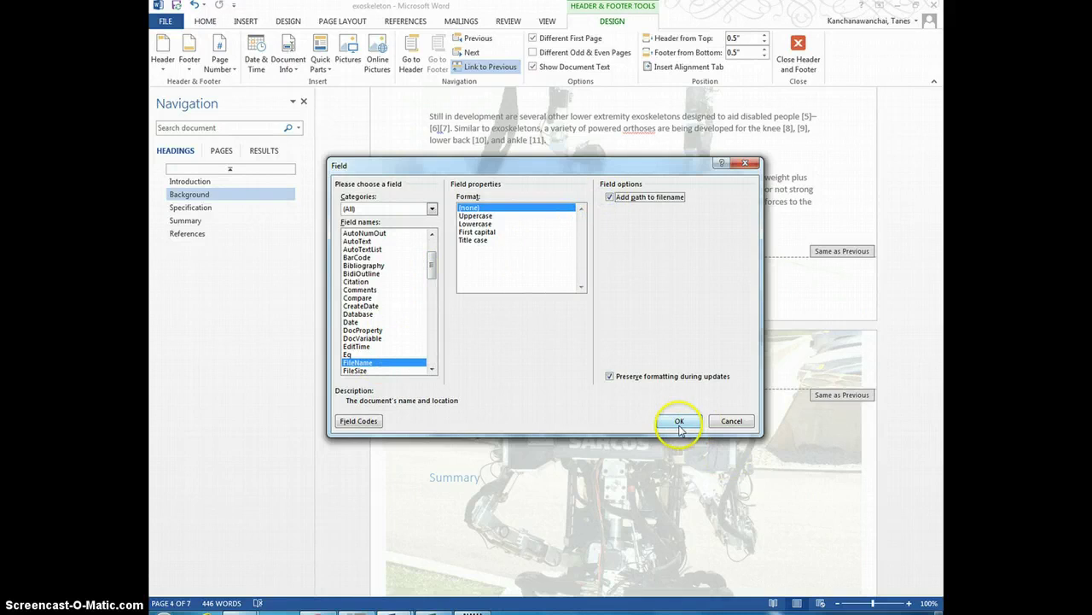
left_click(679, 424)
Check the footers throughout the paper, then return to the cover and select the watermark picture
scroll(580, 450, "down", 20)
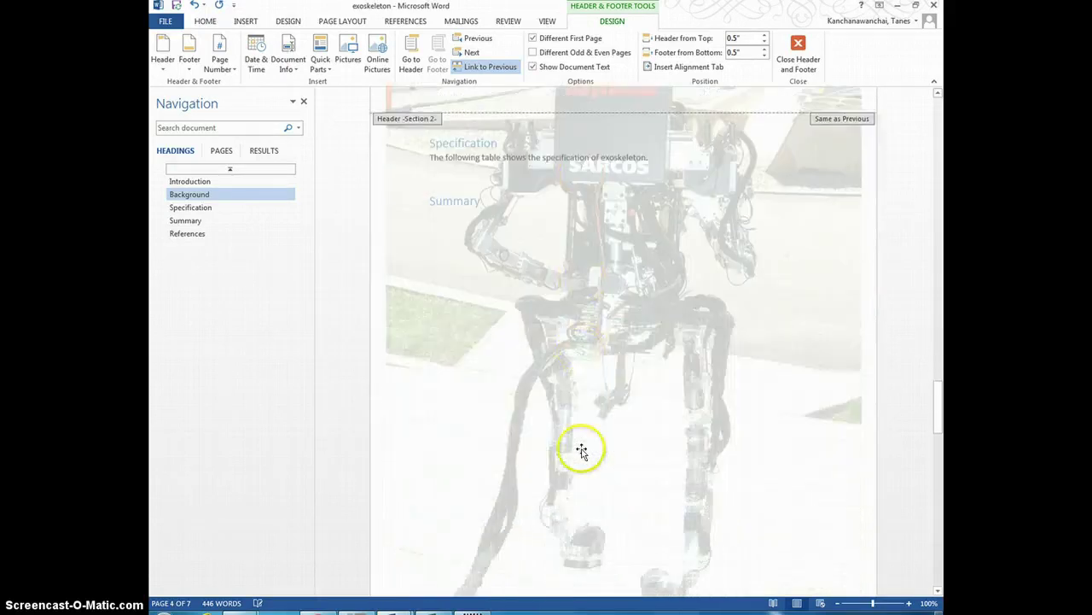
scroll(581, 450, "down", 20)
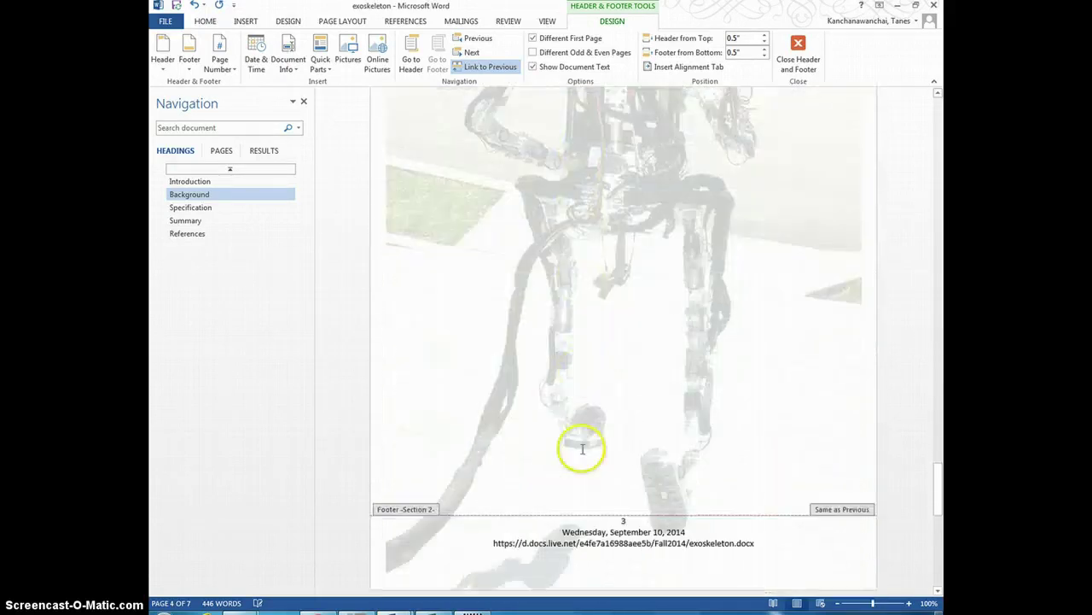
scroll(580, 451, "down", 20)
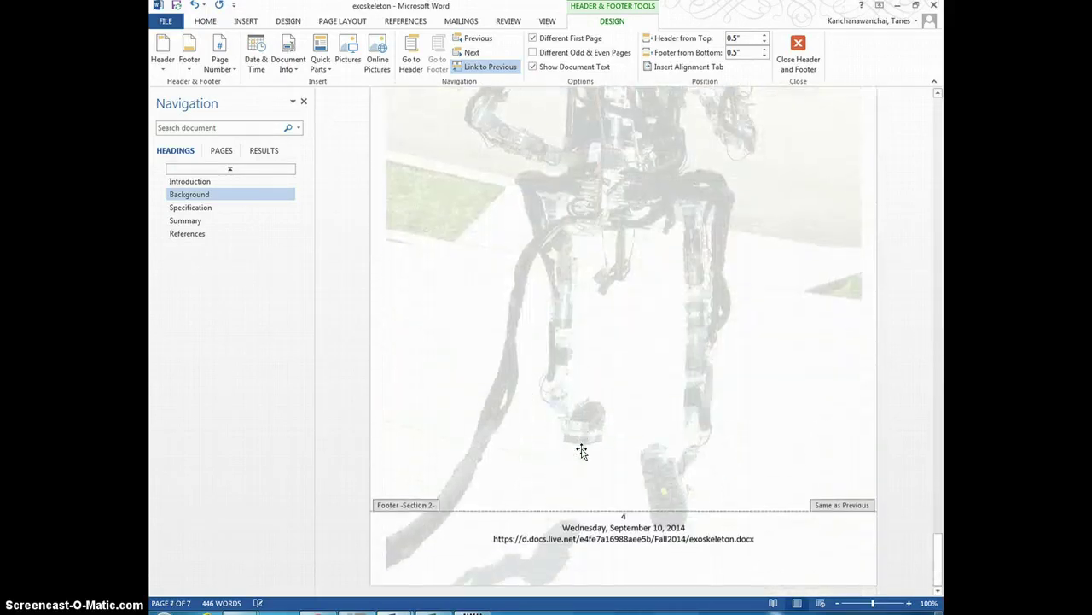
scroll(581, 451, "up", 20)
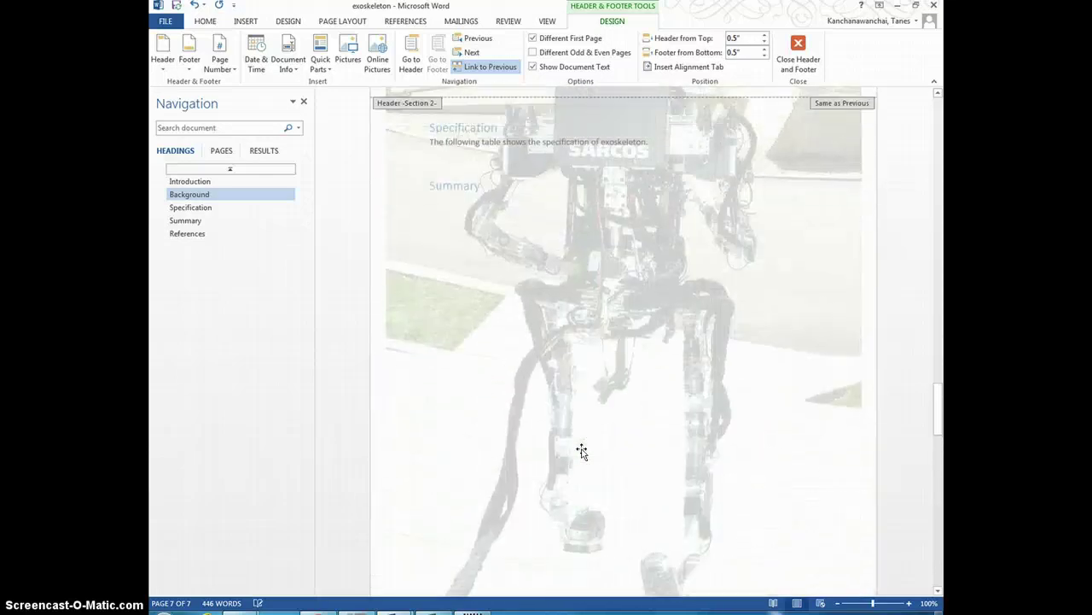
scroll(581, 450, "up", 4)
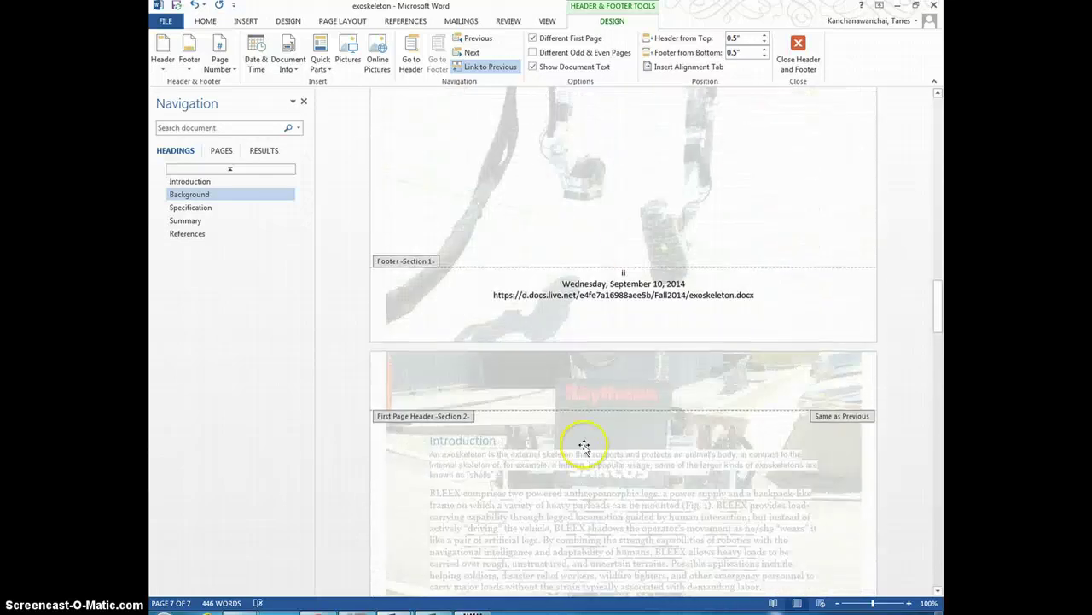
scroll(624, 273, "up", 4)
scroll(604, 352, "up", 15)
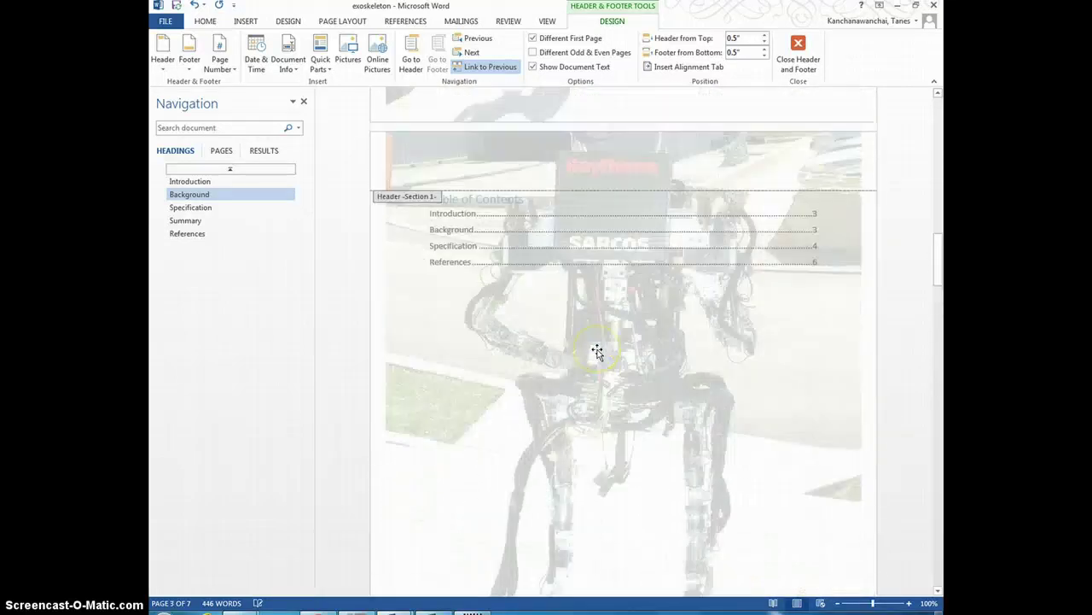
scroll(620, 358, "up", 20)
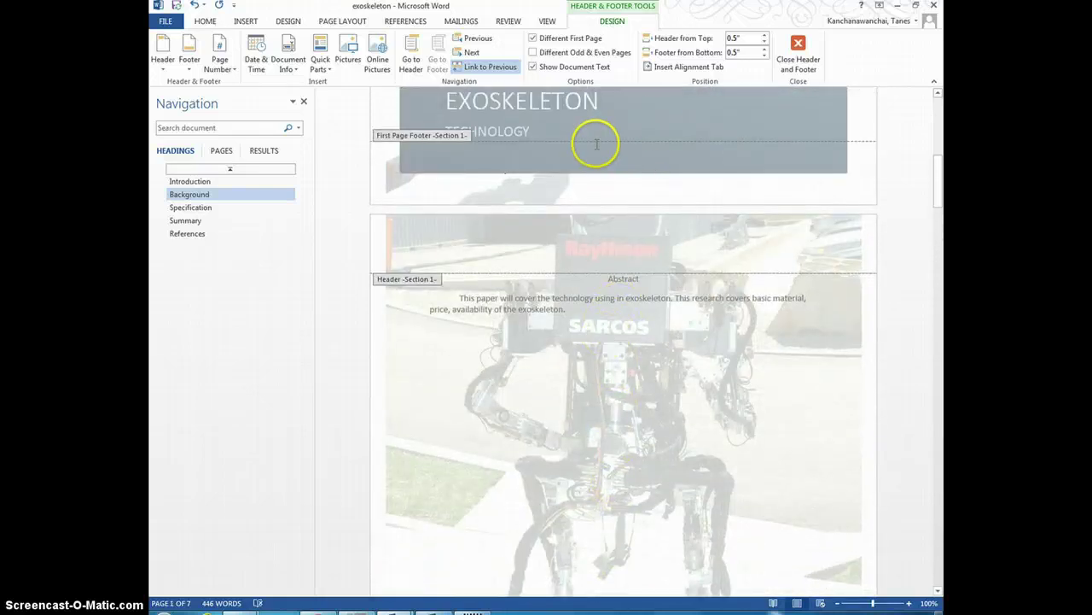
scroll(616, 362, "up", 1)
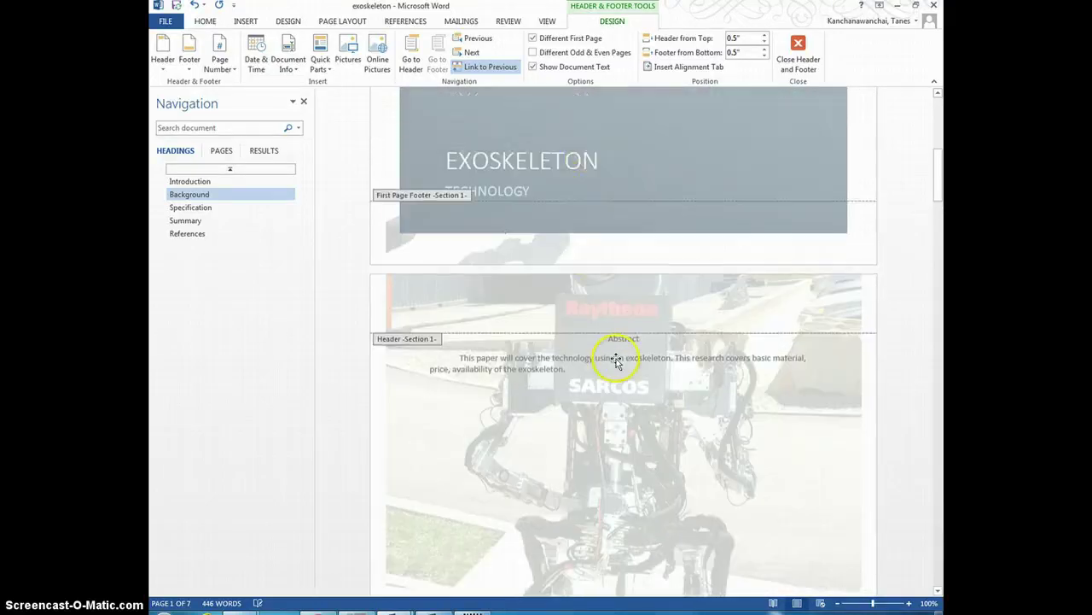
left_click(626, 463)
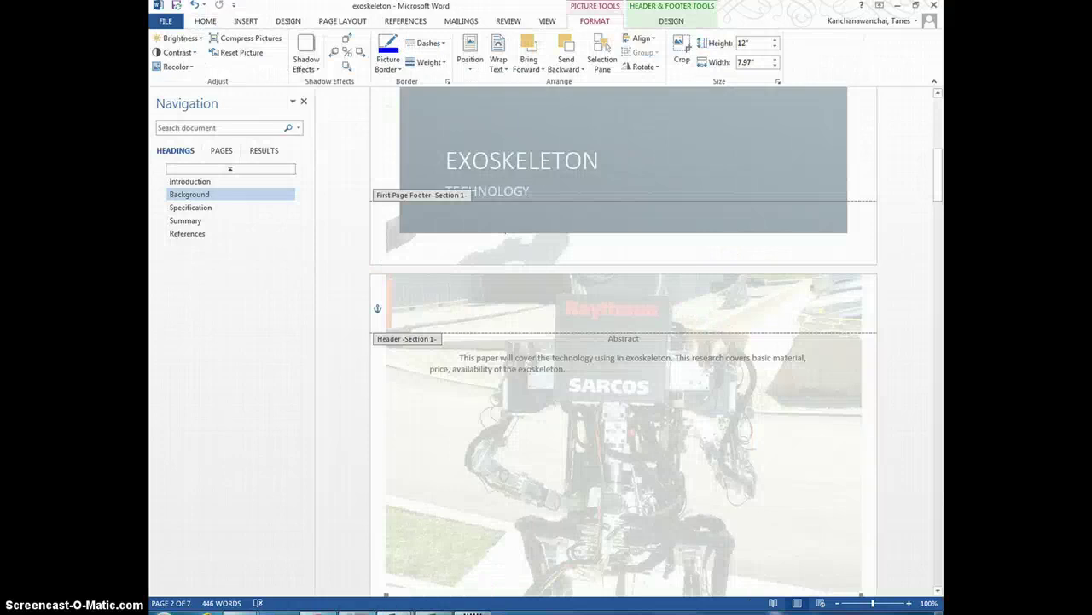
Highlight the spell and grammar check requirement in ASSIGNMENT1, then return to the exoskeleton paper
left_click(472, 611)
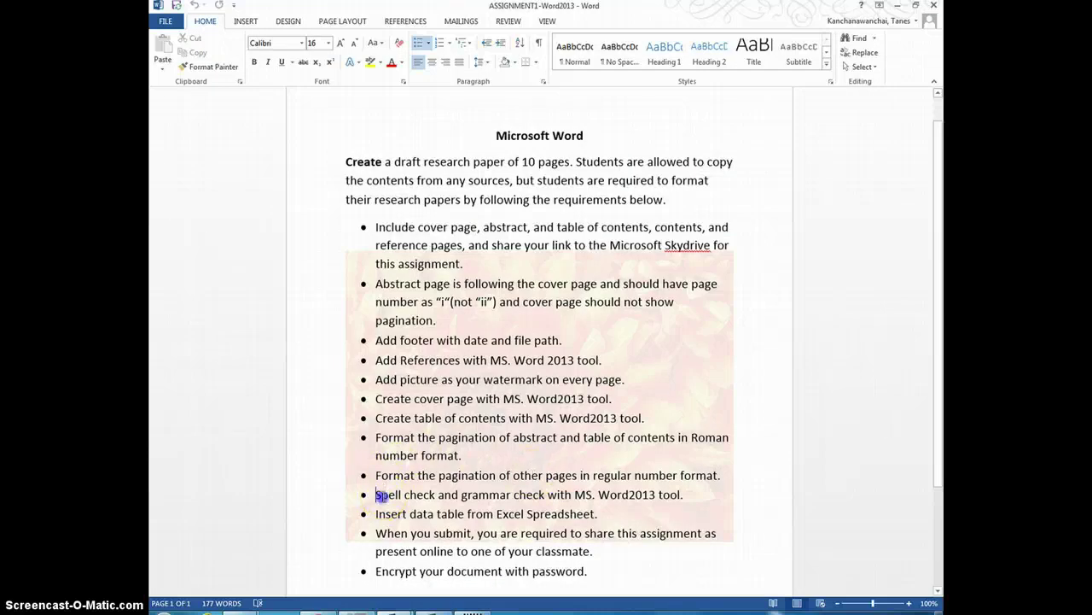
left_click_drag(378, 494, 677, 496)
key("alt+Tab")
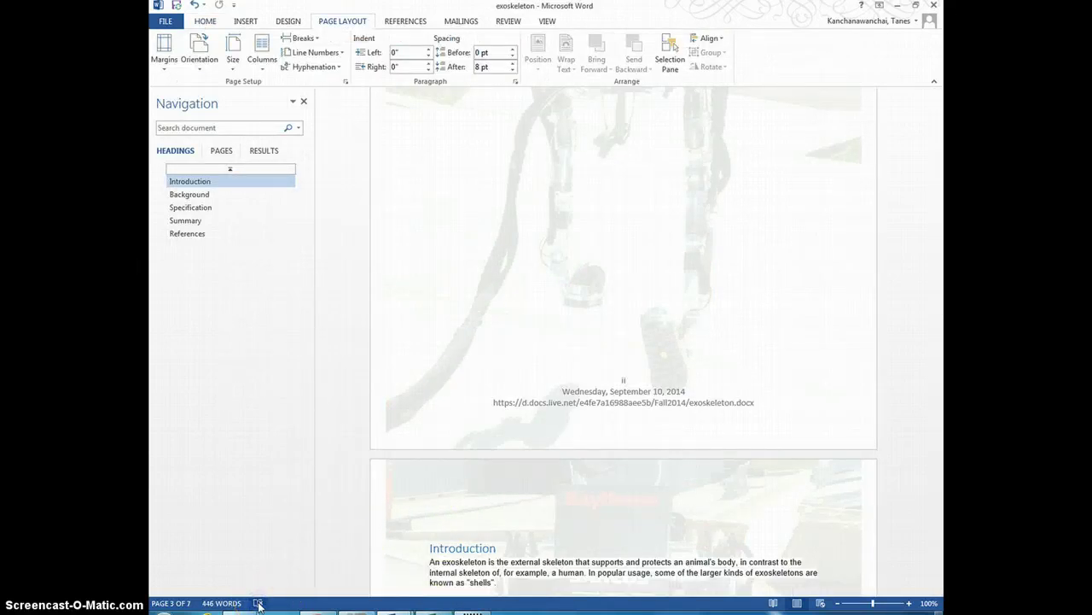
Spell-check the paper, ignoring the flagged name 'Mihajlo', and delete the [5]–[6][7] citation after disabled people
left_click(258, 604)
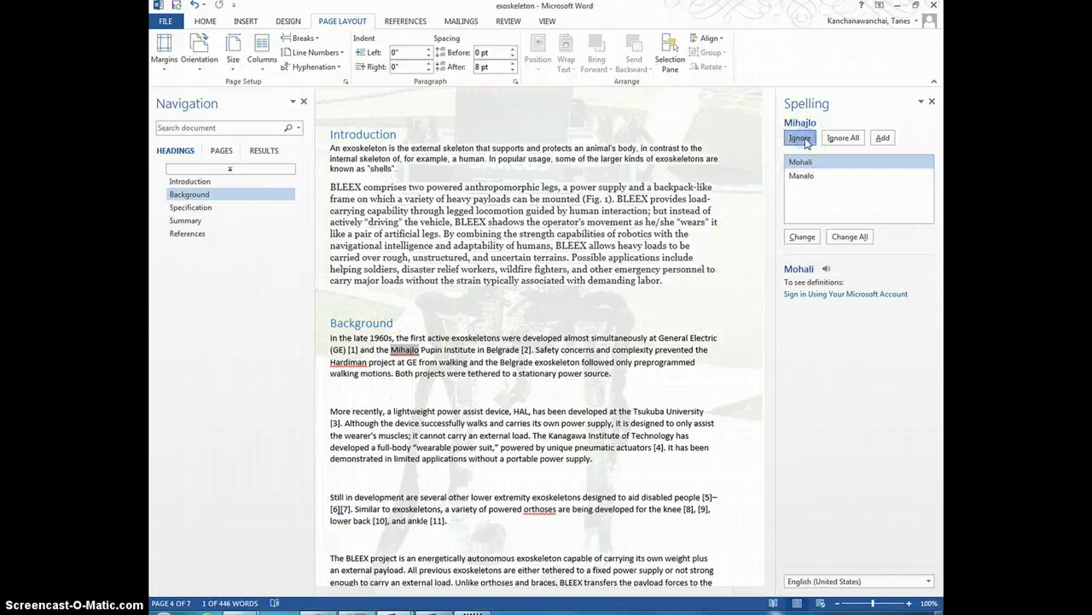
left_click(800, 138)
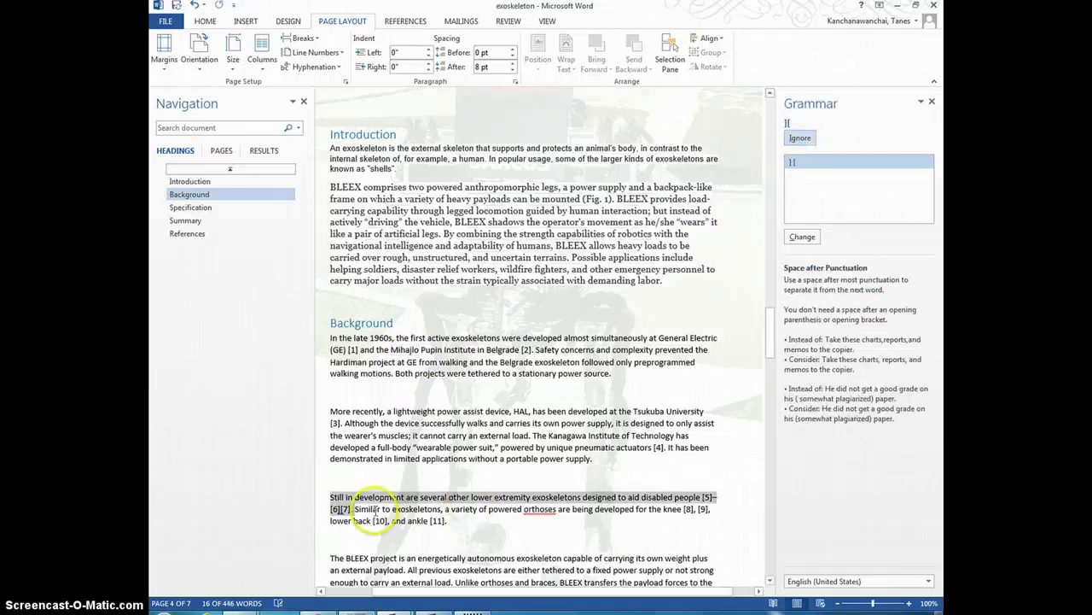
left_click(699, 483)
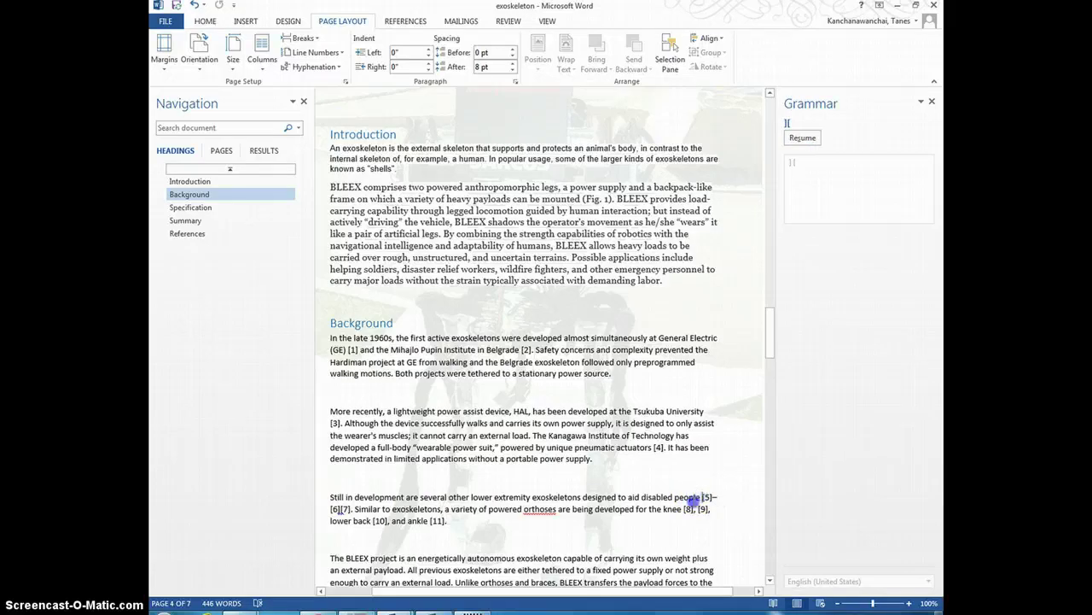
left_click_drag(701, 498, 351, 508)
key("Delete")
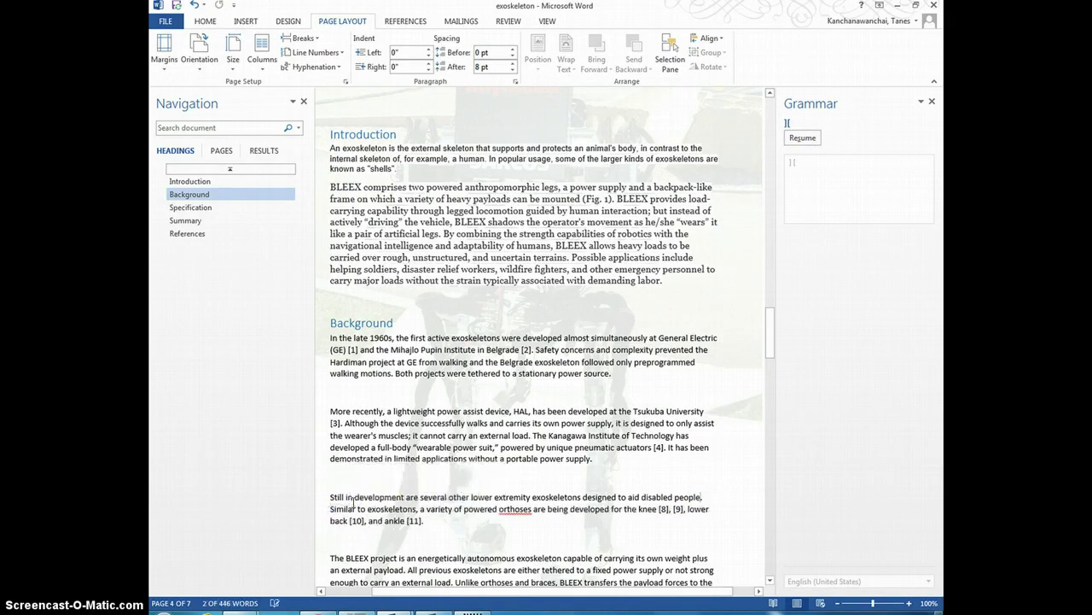